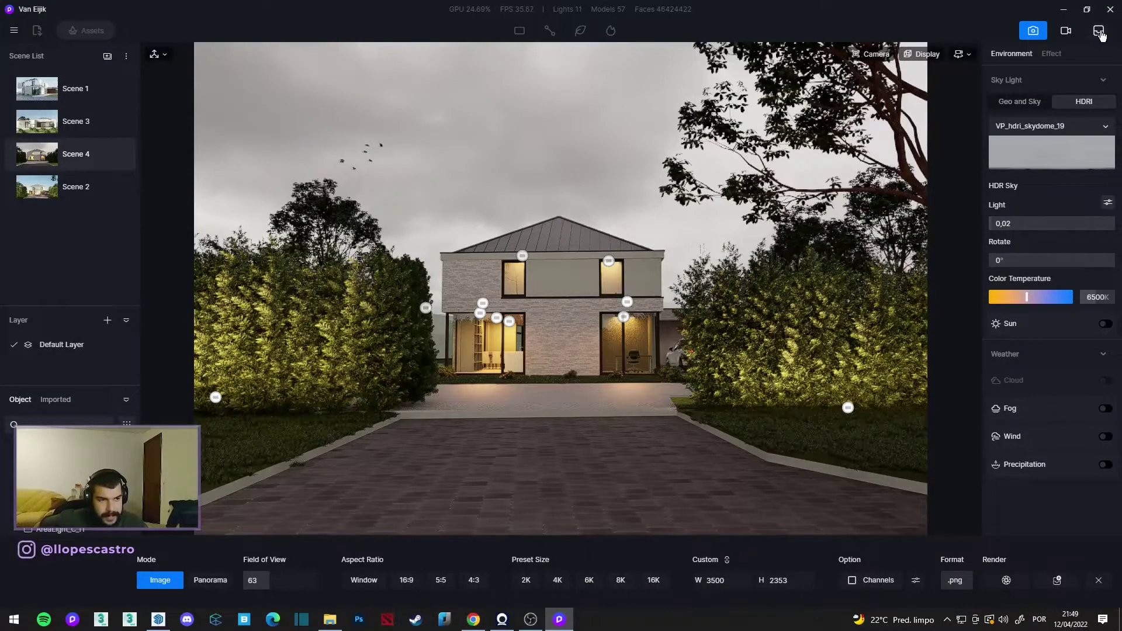
Check the render queue, preview Scenes 2 and 3, then return to Scene 1's daytime view.
{"action": "left_click", "coordinate": [1098, 32]}
{"action": "left_click", "coordinate": [766, 70]}
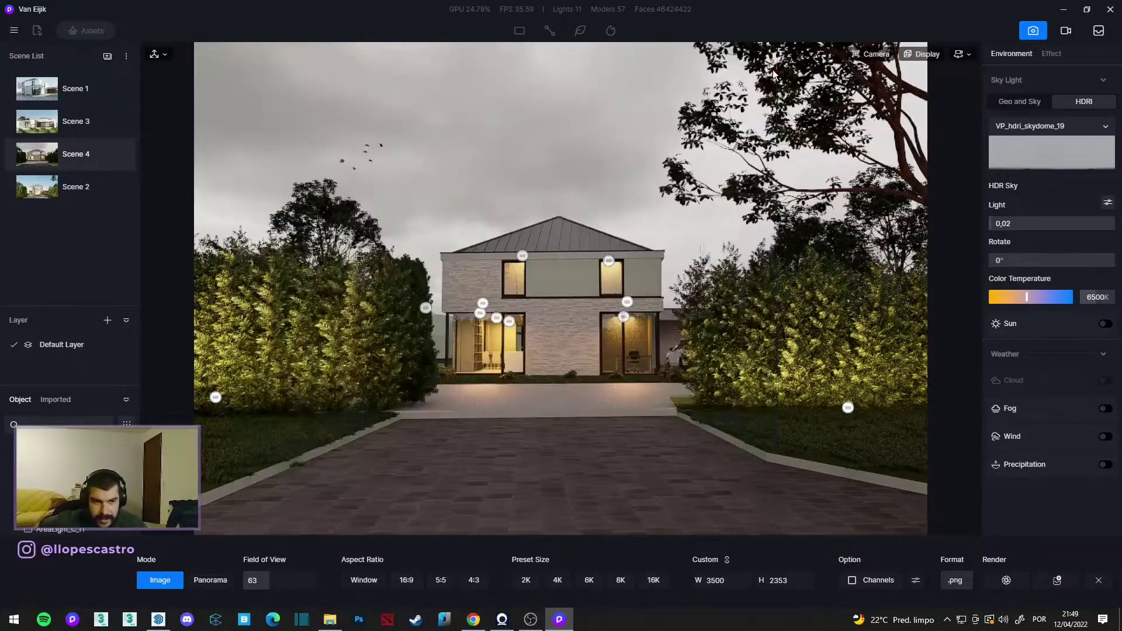
{"action": "left_click", "coordinate": [74, 187]}
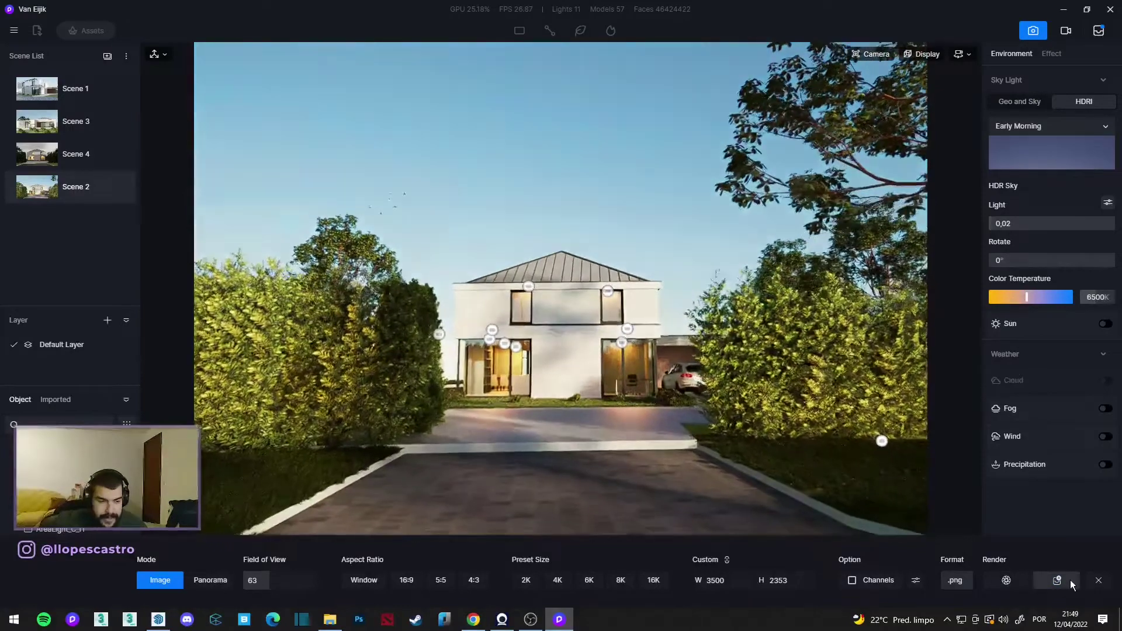
{"action": "left_click", "coordinate": [57, 123]}
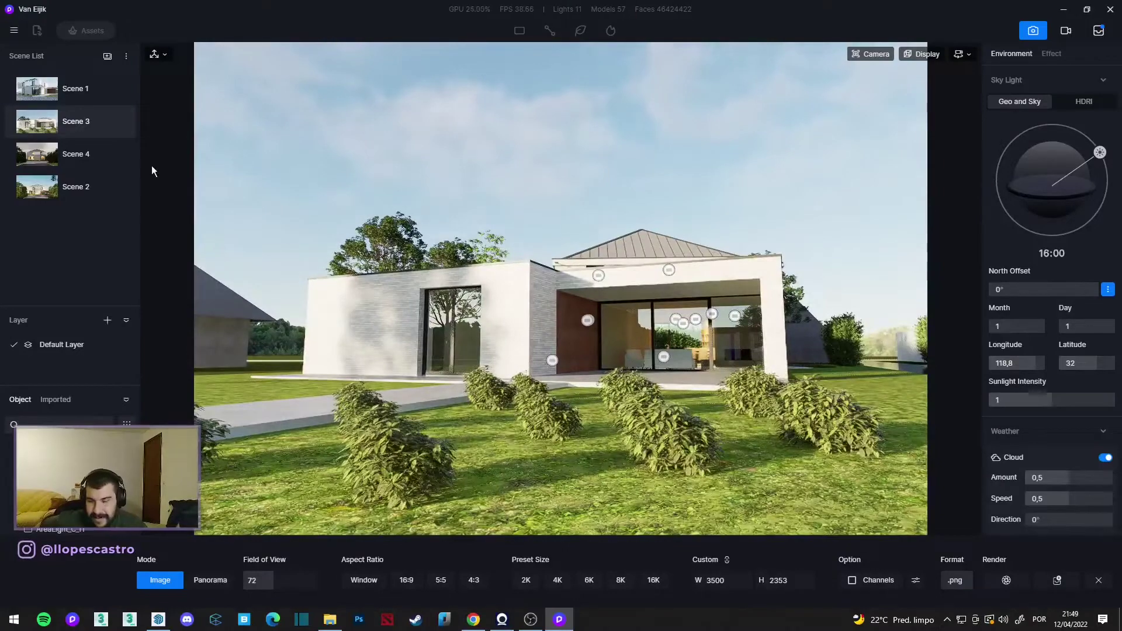
{"action": "left_click", "coordinate": [69, 100]}
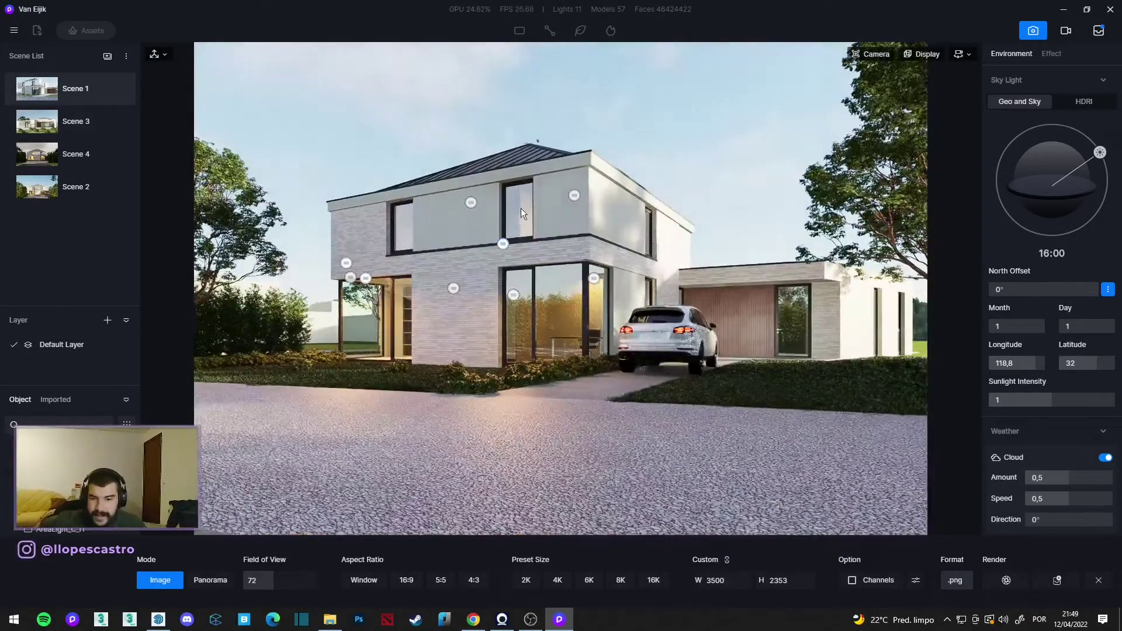
Tilt the view, apply F8 two-point perspective and update Scene 1 with this framing.
{"action": "right_click_drag", "start_coordinate": [520, 208], "coordinate": [500, 142]}
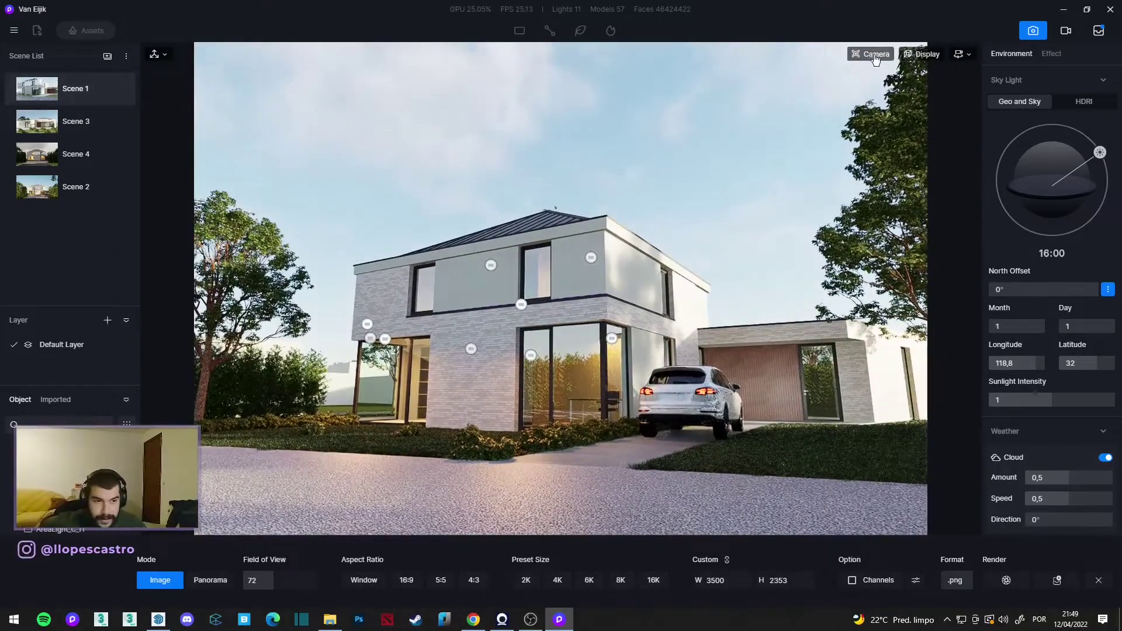
{"action": "left_click", "coordinate": [874, 56]}
{"action": "left_click", "coordinate": [907, 278]}
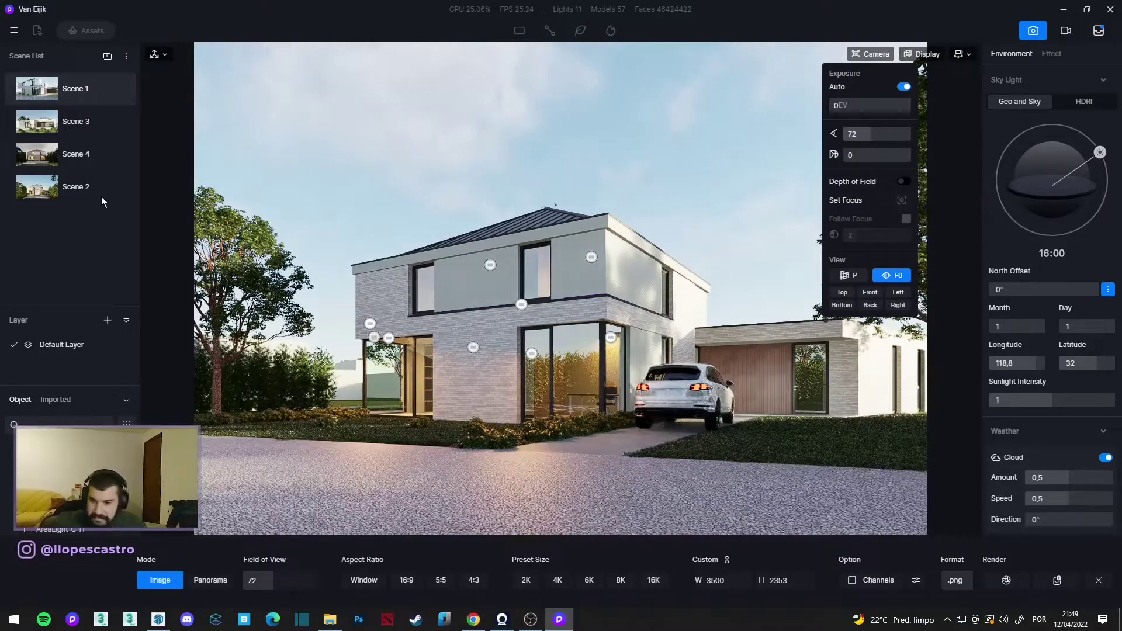
{"action": "left_click", "coordinate": [119, 89]}
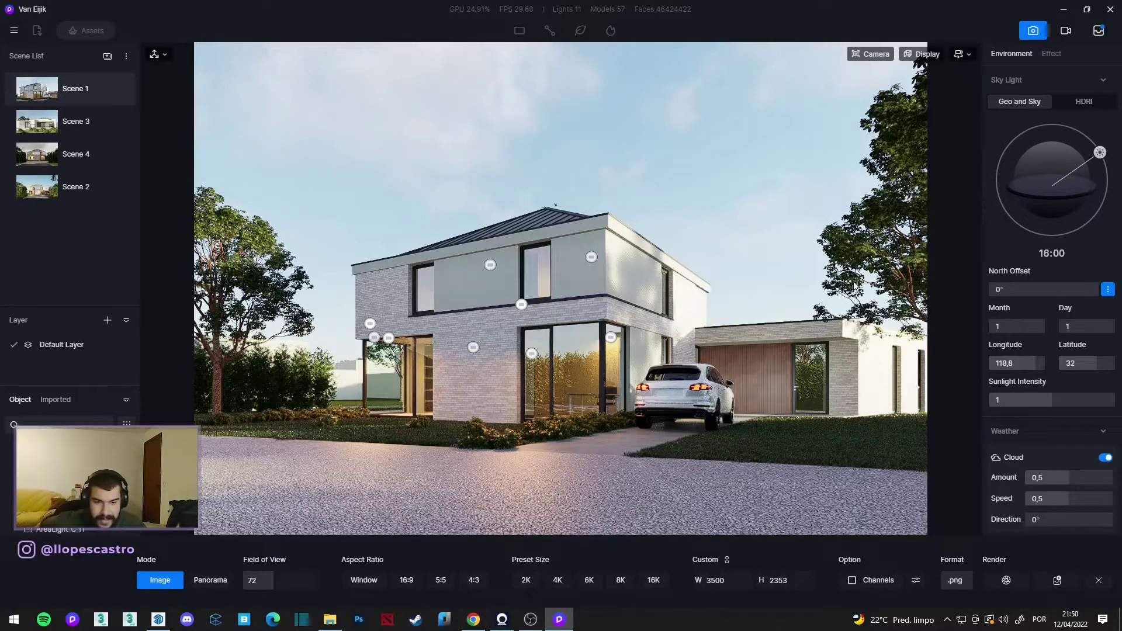
{"action": "left_click", "coordinate": [1069, 102]}
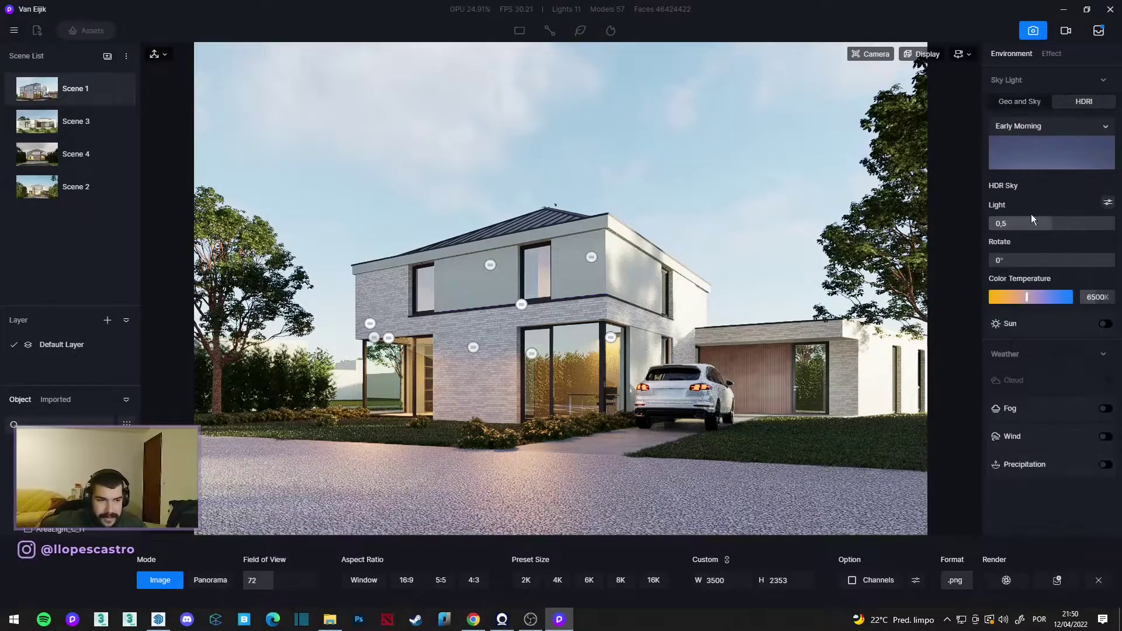
Choose the 313-hdri-skies-com HDRI sky for Scene 1.
{"action": "left_click", "coordinate": [1027, 164]}
{"action": "left_click", "coordinate": [1056, 246]}
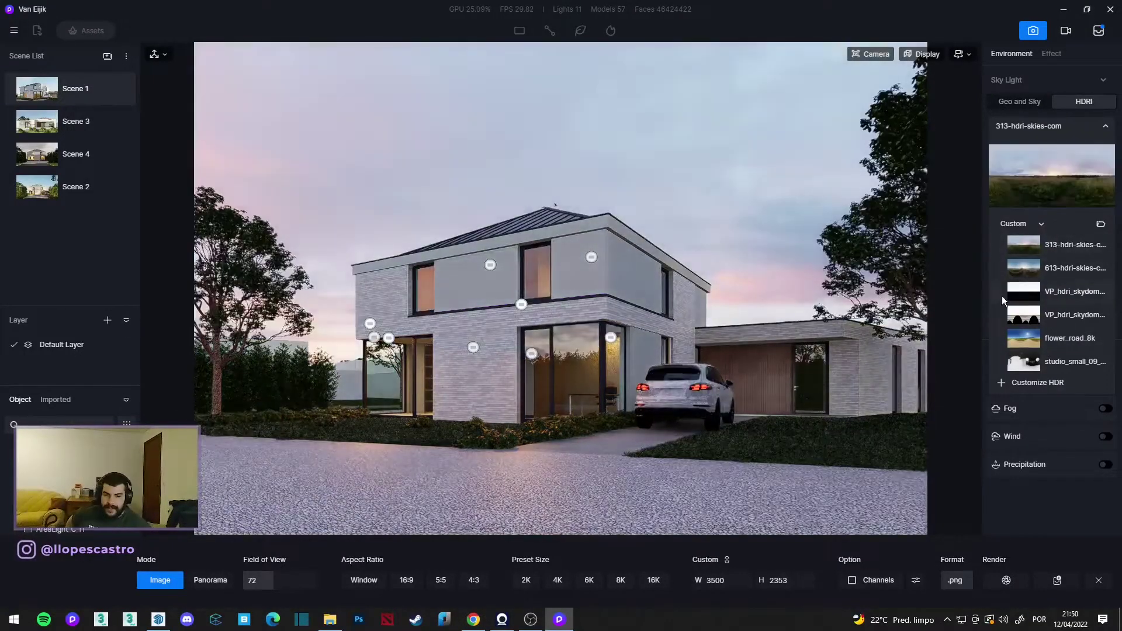
{"action": "left_click", "coordinate": [986, 219]}
Set the HDR sky light to 0.22 and rotate the sky to about 211.7°.
{"action": "left_click", "coordinate": [1003, 222]}
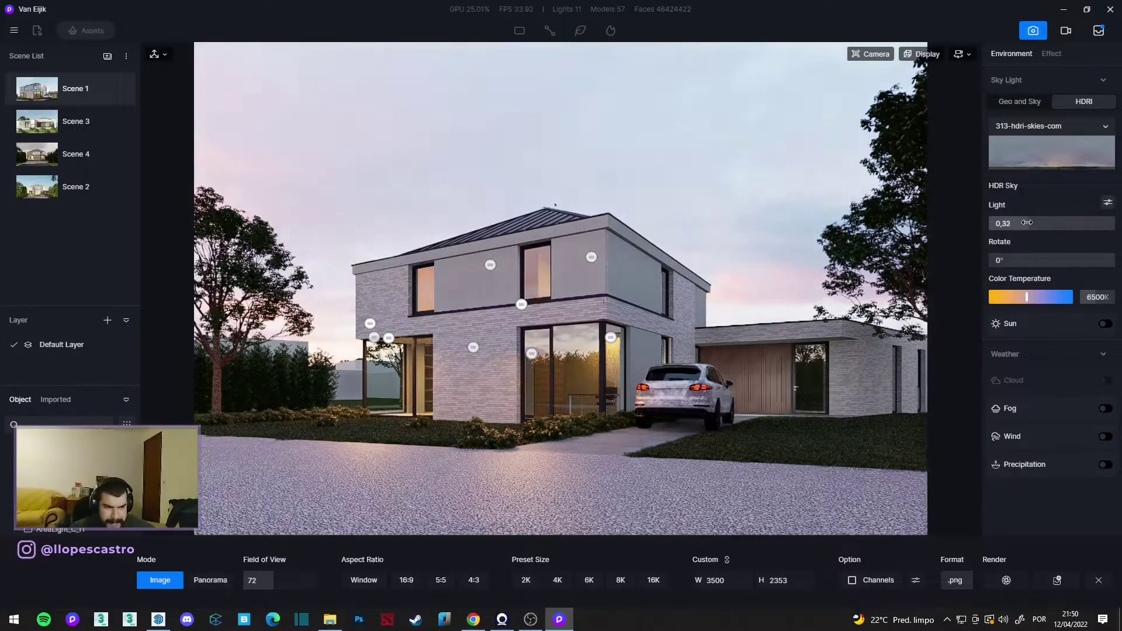
{"action": "left_click_drag", "start_coordinate": [1002, 223], "coordinate": [1010, 223]}
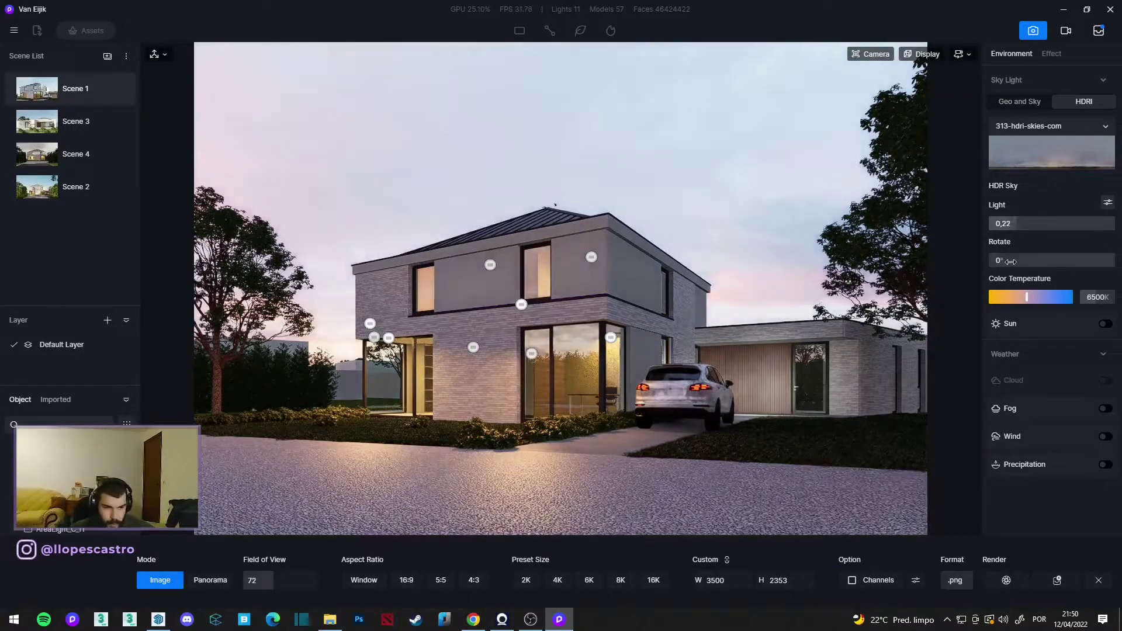
{"action": "mouse_move", "coordinate": [996, 260]}
{"action": "left_mouse_down"}
{"action": "mouse_move", "coordinate": [1083, 264]}
{"action": "mouse_move", "coordinate": [986, 249]}
{"action": "left_mouse_up"}
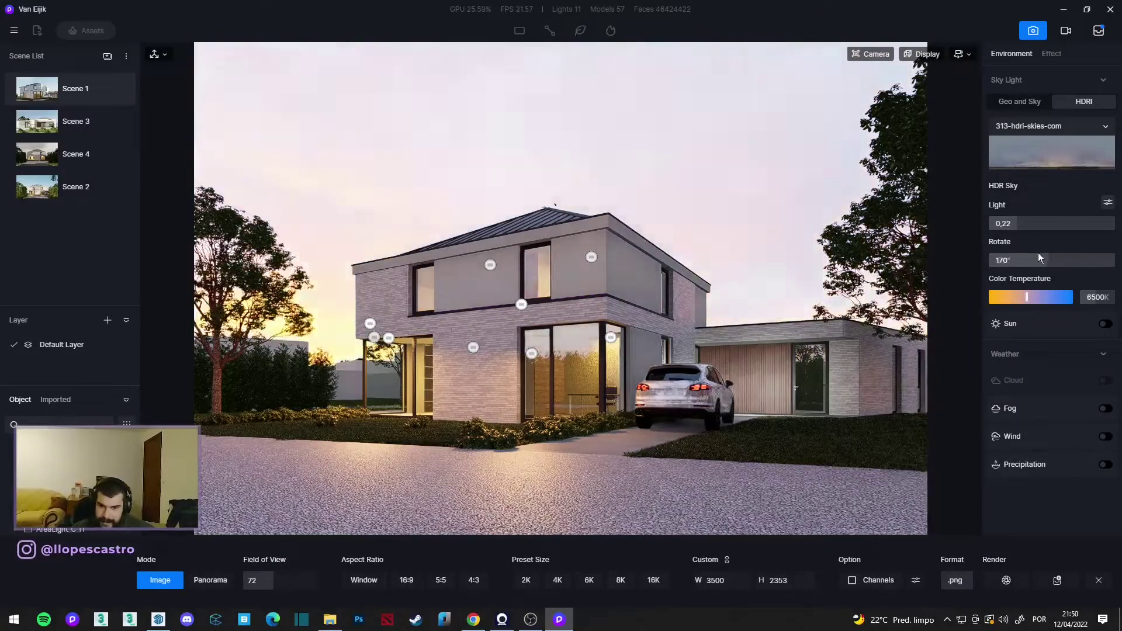
{"action": "left_click", "coordinate": [1073, 260]}
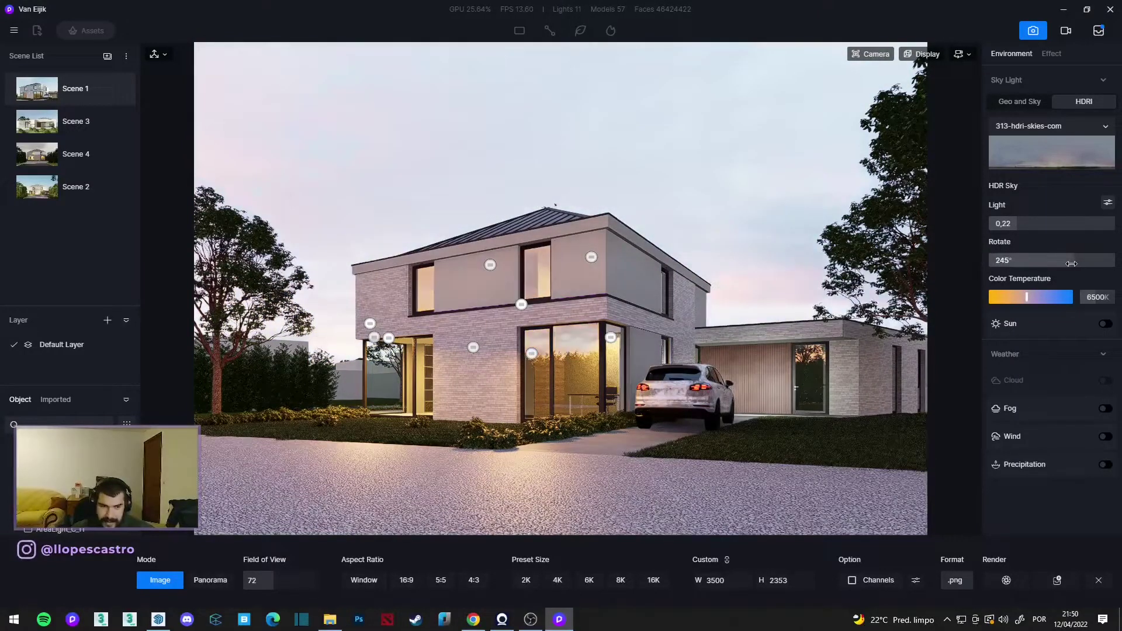
{"action": "mouse_move", "coordinate": [1075, 263]}
{"action": "left_mouse_down"}
{"action": "mouse_move", "coordinate": [1107, 263]}
{"action": "mouse_move", "coordinate": [1063, 257]}
{"action": "left_mouse_up"}
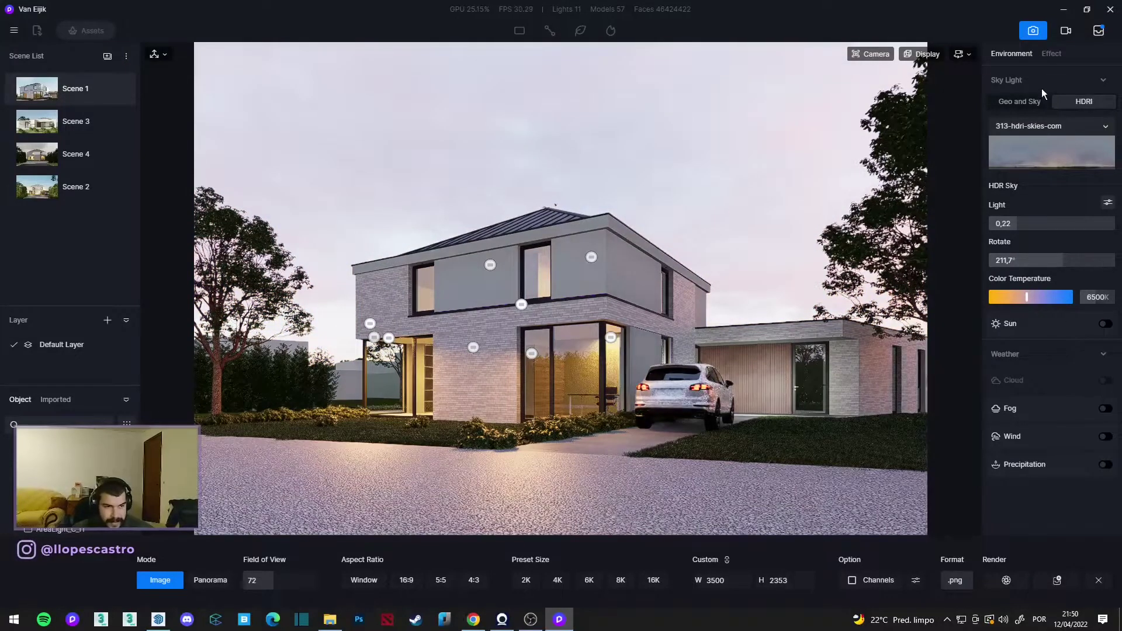
{"action": "left_click", "coordinate": [1050, 54]}
Enable LUT colour grading and compare presets like Vibrance C and Desert3.
{"action": "left_click", "coordinate": [1105, 106]}
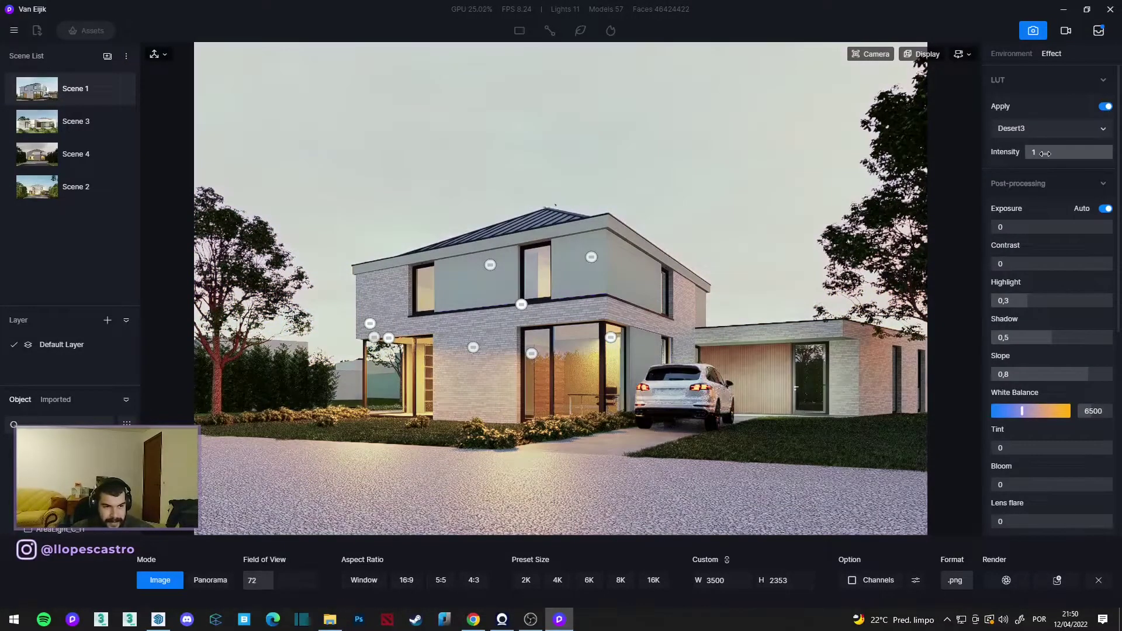
{"action": "left_click", "coordinate": [1049, 129]}
{"action": "left_click", "coordinate": [1050, 192]}
{"action": "left_click", "coordinate": [1051, 250]}
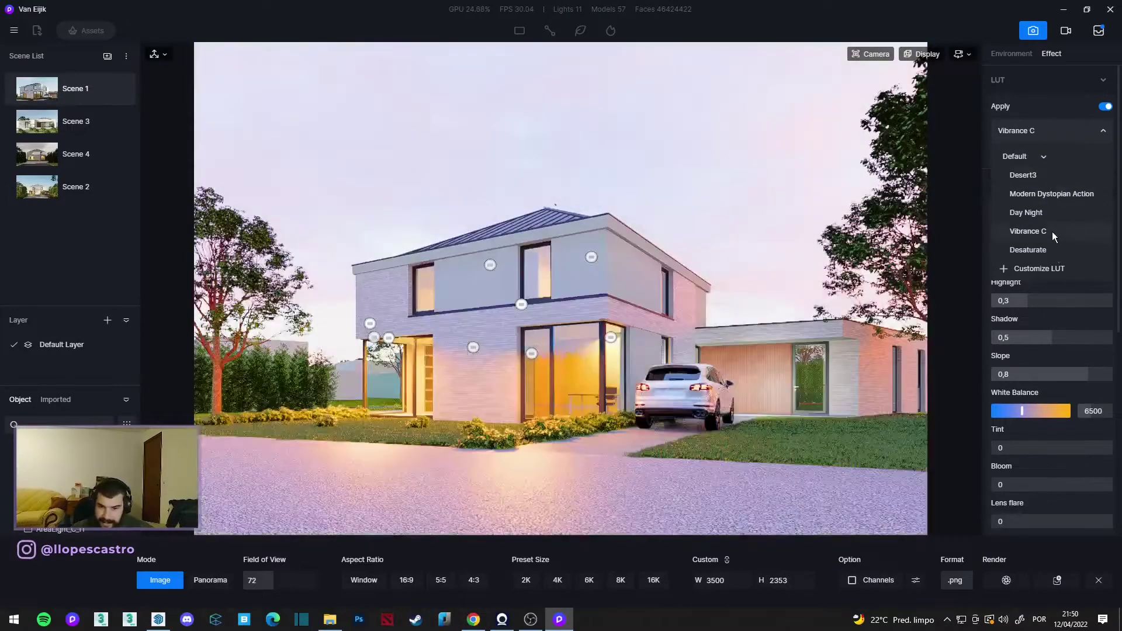
{"action": "left_click", "coordinate": [1034, 177]}
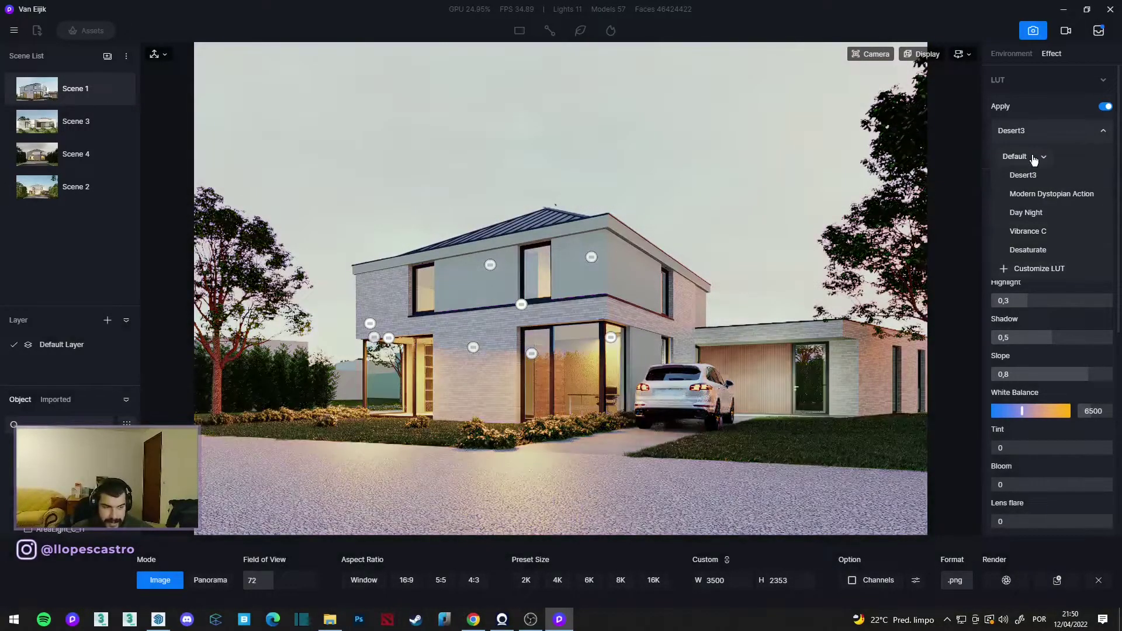
Apply the custom X-9810-LOG LUT at a subtle 0.15 intensity.
{"action": "left_click", "coordinate": [1031, 175]}
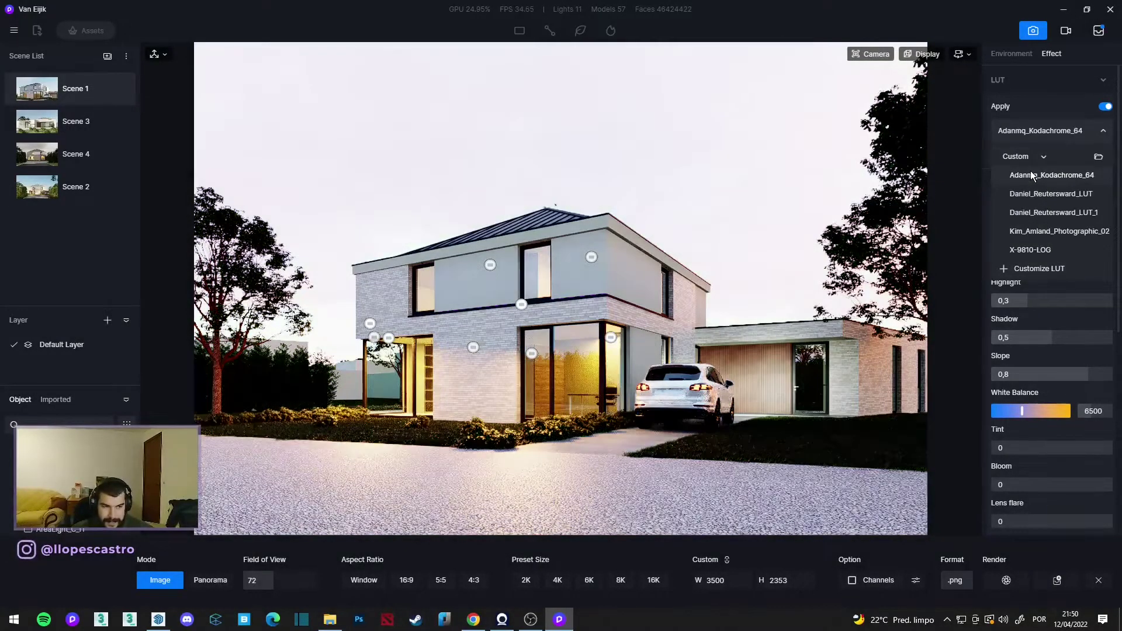
{"action": "left_click", "coordinate": [1039, 205]}
{"action": "left_click", "coordinate": [1041, 250]}
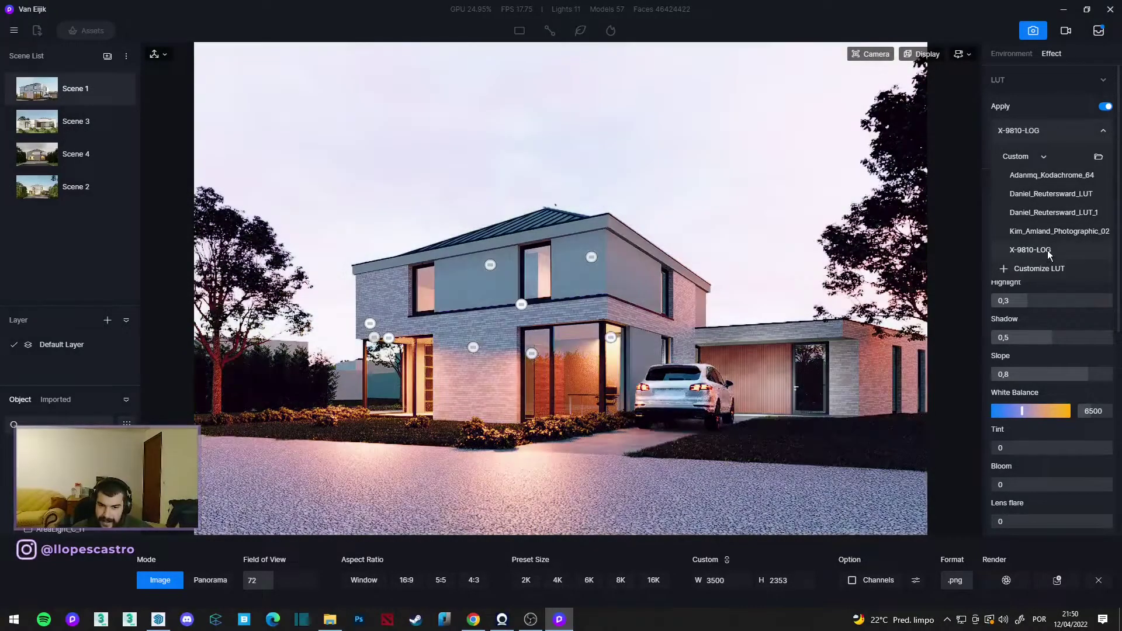
{"action": "left_click", "coordinate": [1056, 234]}
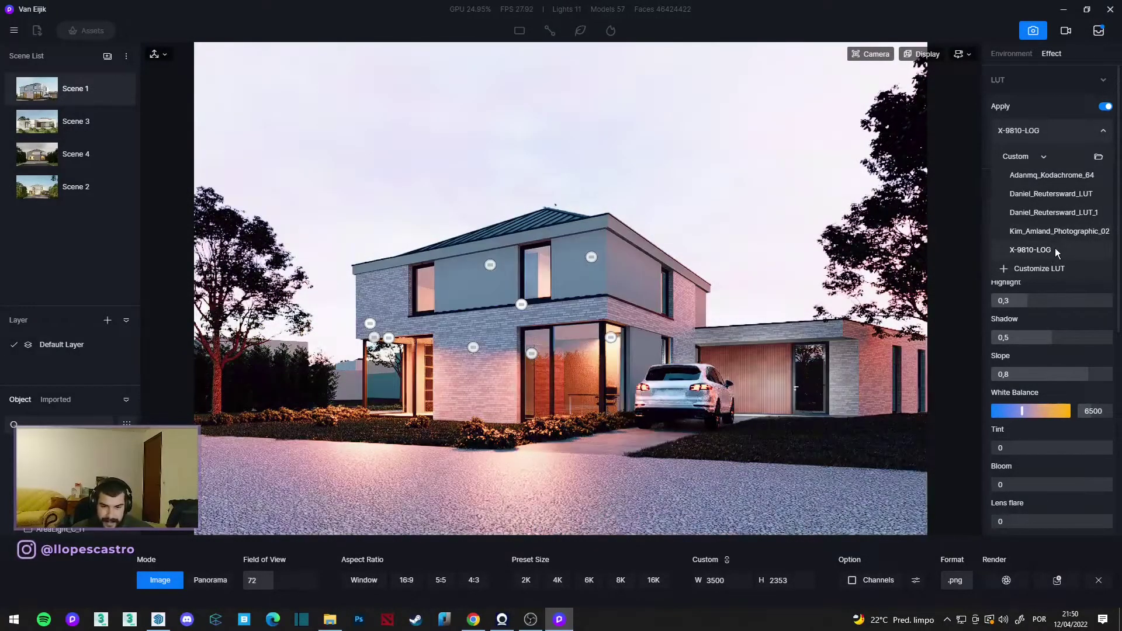
{"action": "left_click", "coordinate": [1066, 130]}
{"action": "left_click_drag", "start_coordinate": [1066, 153], "coordinate": [1041, 155]}
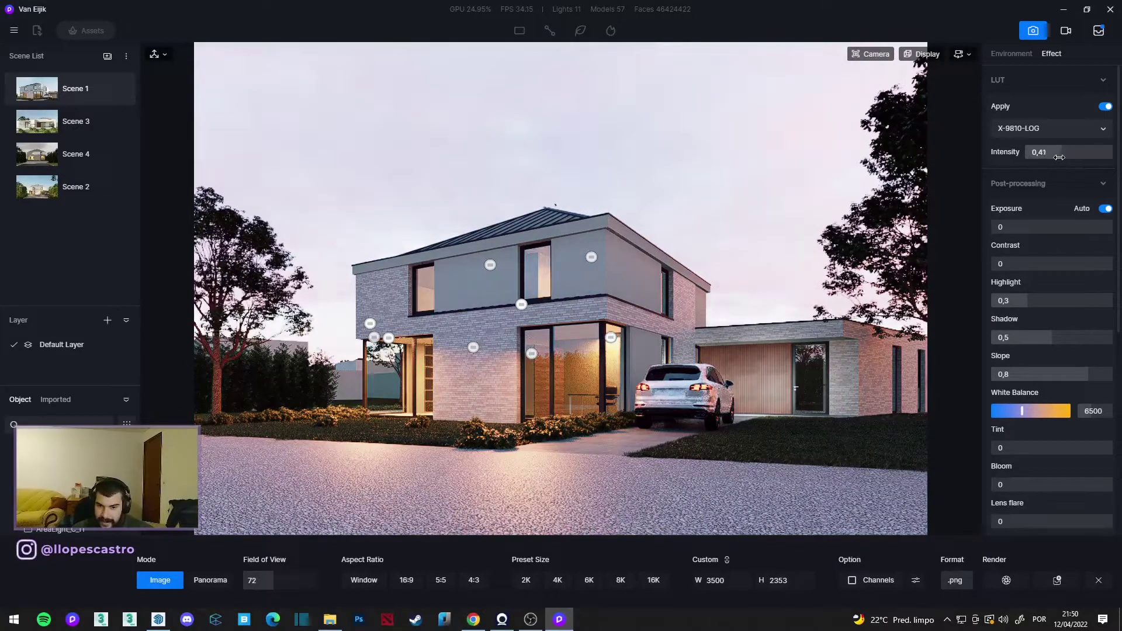
{"action": "left_click", "coordinate": [733, 392]}
{"action": "left_click", "coordinate": [697, 401]}
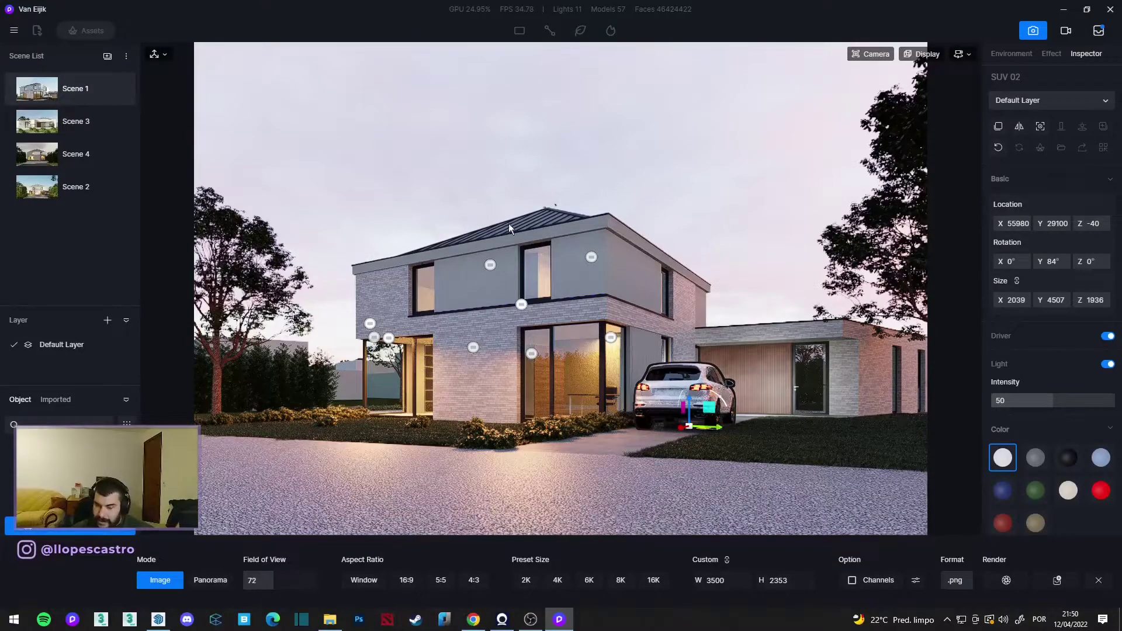
Look down on the driveway, select the Aucuba japonica 06 bush and duplicate it.
{"action": "mouse_move", "coordinate": [509, 223]}
{"action": "right_mouse_down"}
{"action": "mouse_move", "coordinate": [694, 352]}
{"action": "mouse_move", "coordinate": [587, 434]}
{"action": "right_mouse_up"}
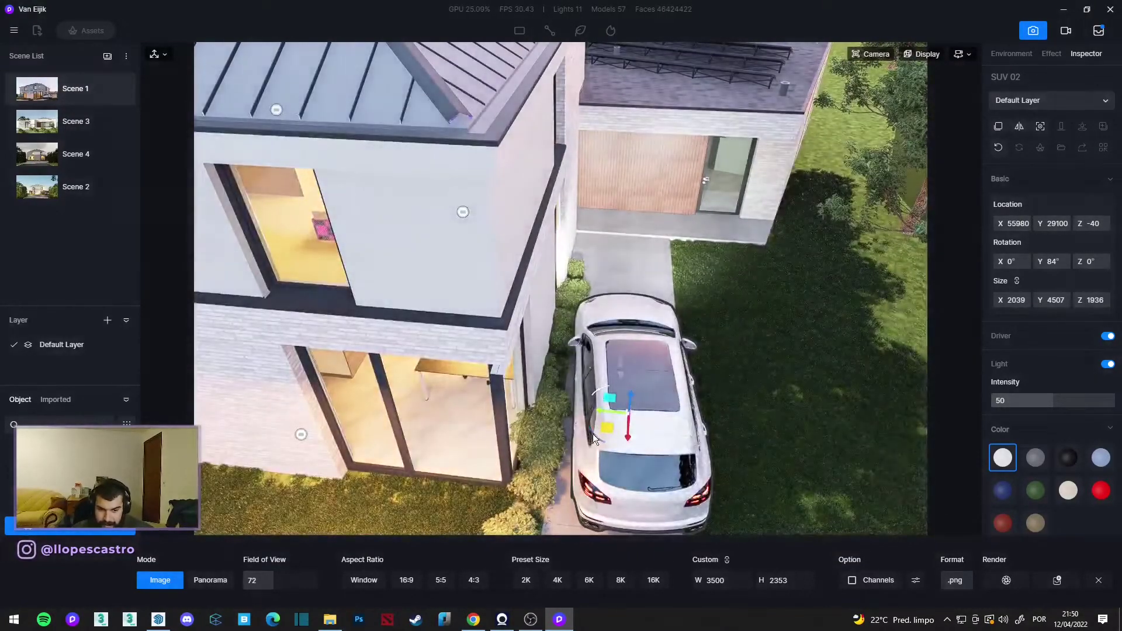
{"action": "left_click_drag", "start_coordinate": [593, 434], "coordinate": [633, 429]}
{"action": "mouse_move", "coordinate": [627, 349]}
{"action": "right_mouse_down"}
{"action": "mouse_move", "coordinate": [707, 412]}
{"action": "mouse_move", "coordinate": [580, 306]}
{"action": "right_mouse_up"}
{"action": "left_click", "coordinate": [376, 230]}
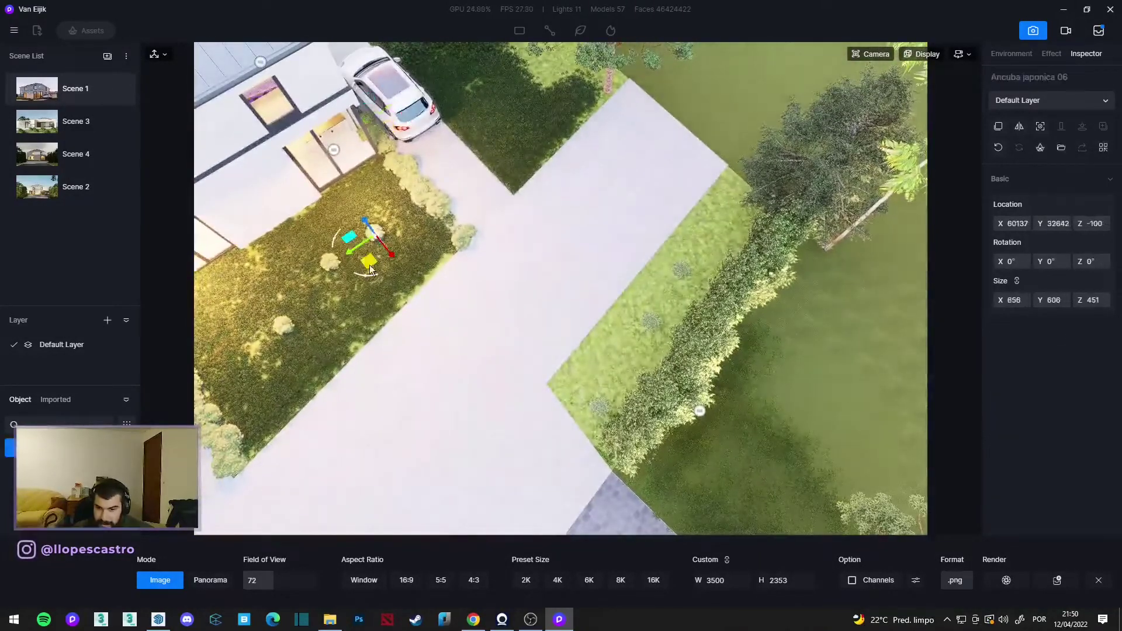
{"action": "left_click", "coordinate": [646, 301]}
{"action": "key", "text": "ctrl+c"}
{"action": "key", "text": "ctrl+v"}
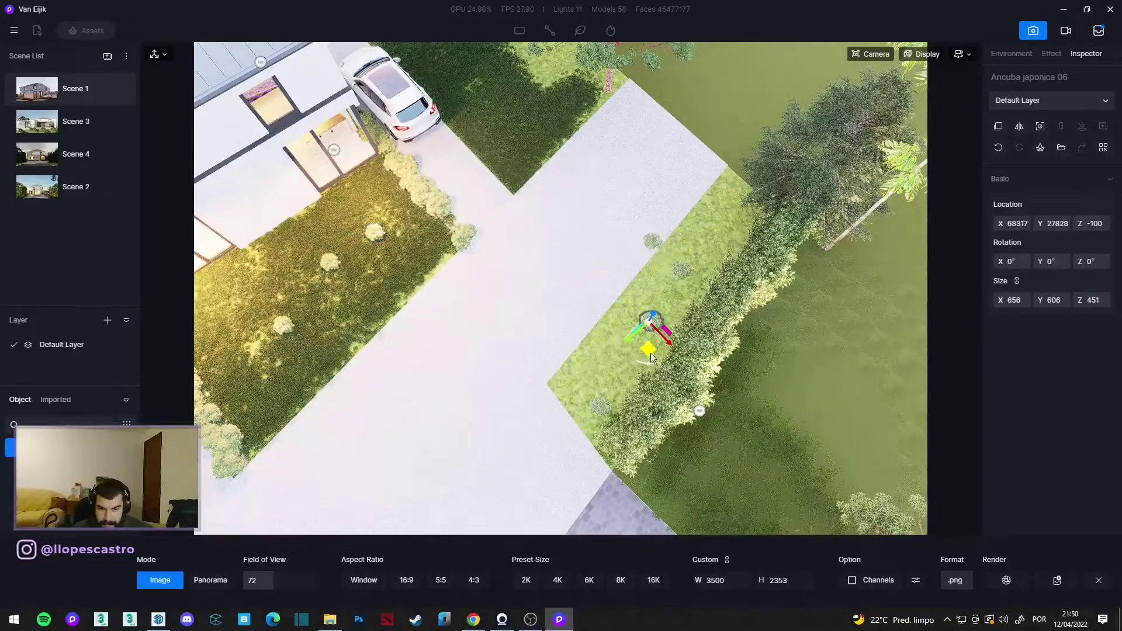
Resize the copied bush to roughly half size, about 656 wide.
{"action": "left_click", "coordinate": [87, 103]}
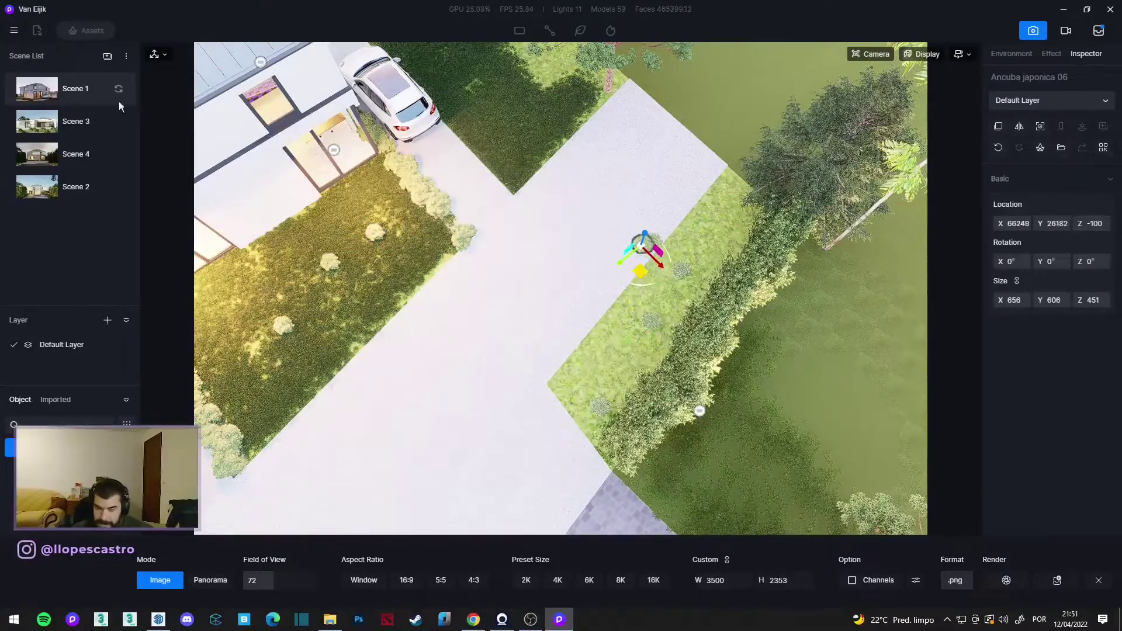
{"action": "key", "text": "f"}
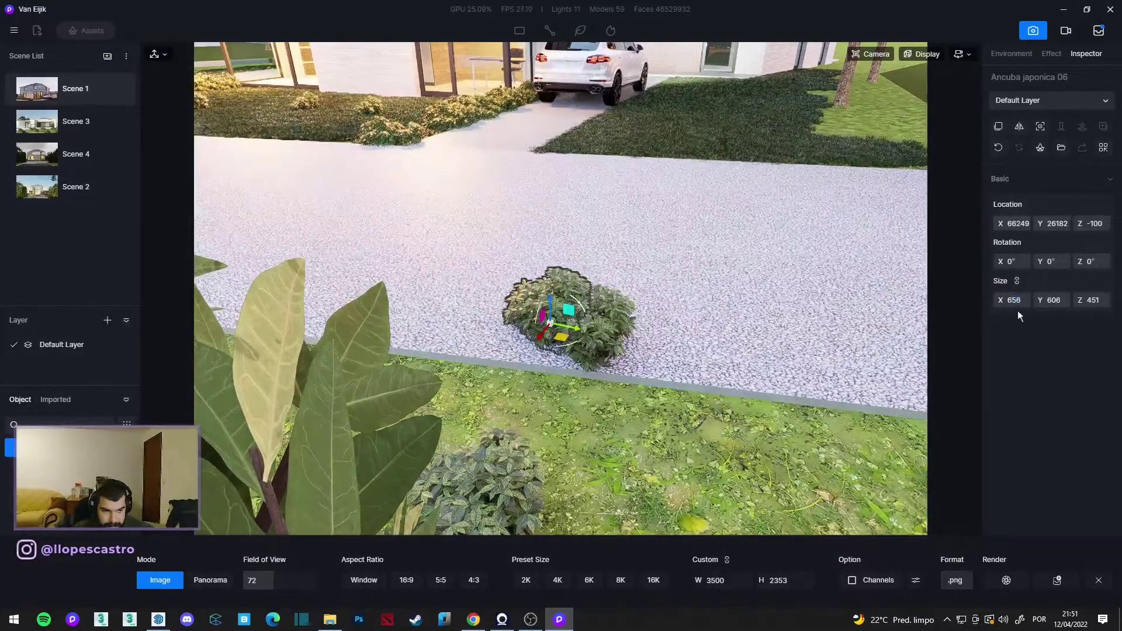
{"action": "type", "text": "963"}
{"action": "key", "text": "Return"}
{"action": "mouse_move", "coordinate": [1011, 302]}
{"action": "left_mouse_down"}
{"action": "mouse_move", "coordinate": [563, 342]}
{"action": "mouse_move", "coordinate": [683, 354]}
{"action": "left_mouse_up"}
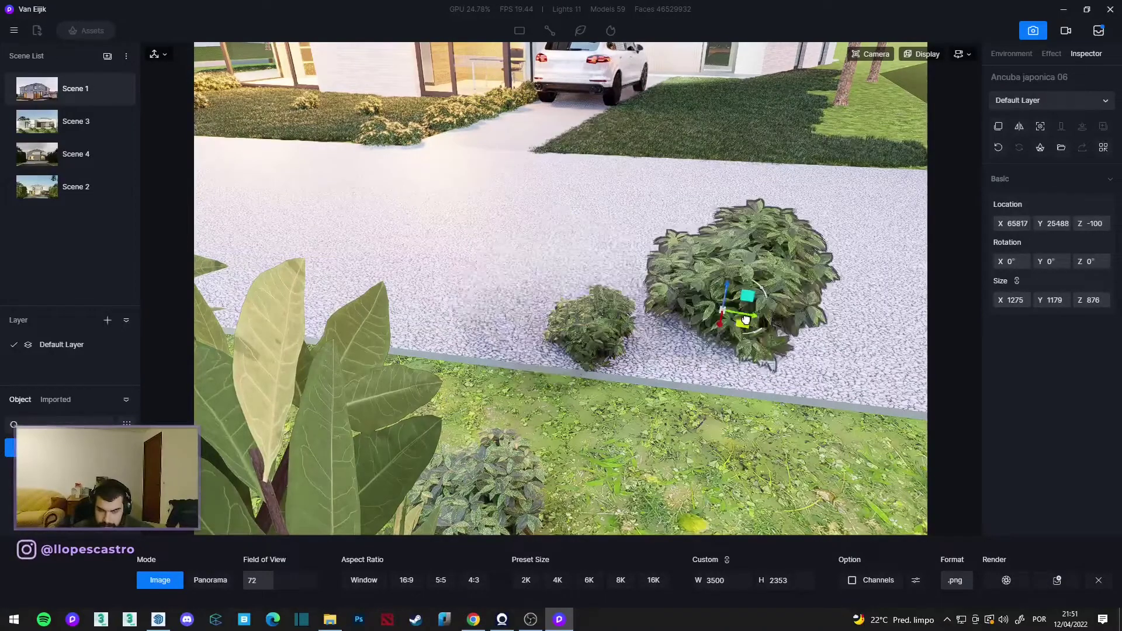
{"action": "key", "text": "ctrl+z"}
{"action": "key", "text": "ctrl+z"}
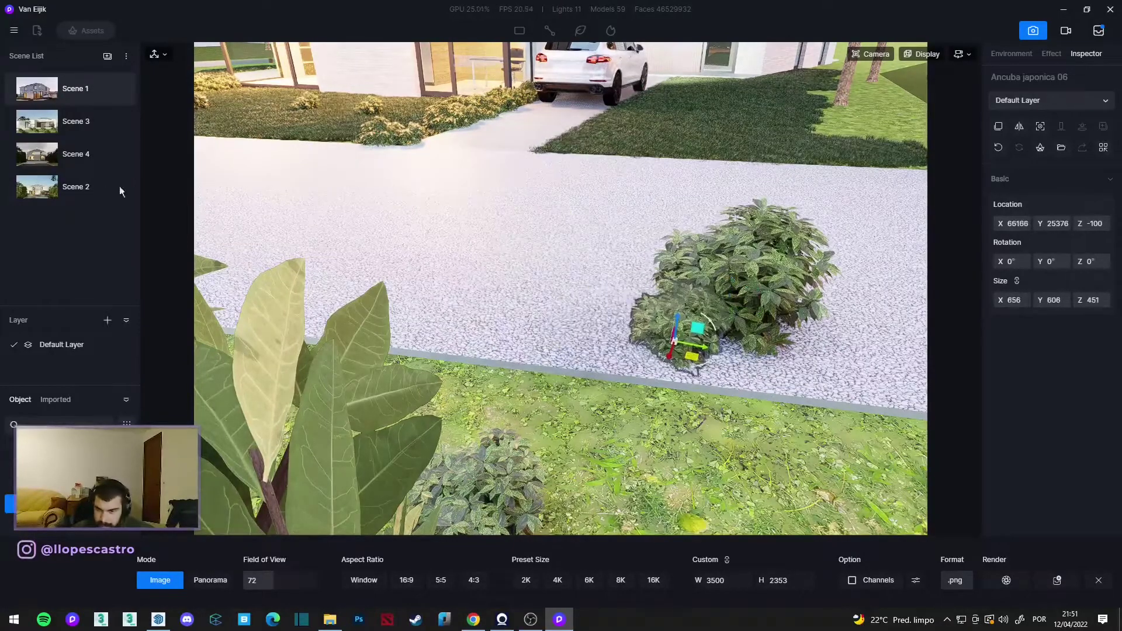
Move the smaller bush lower-left onto the gravel and return to the Scene 1 view.
{"action": "left_click", "coordinate": [71, 96]}
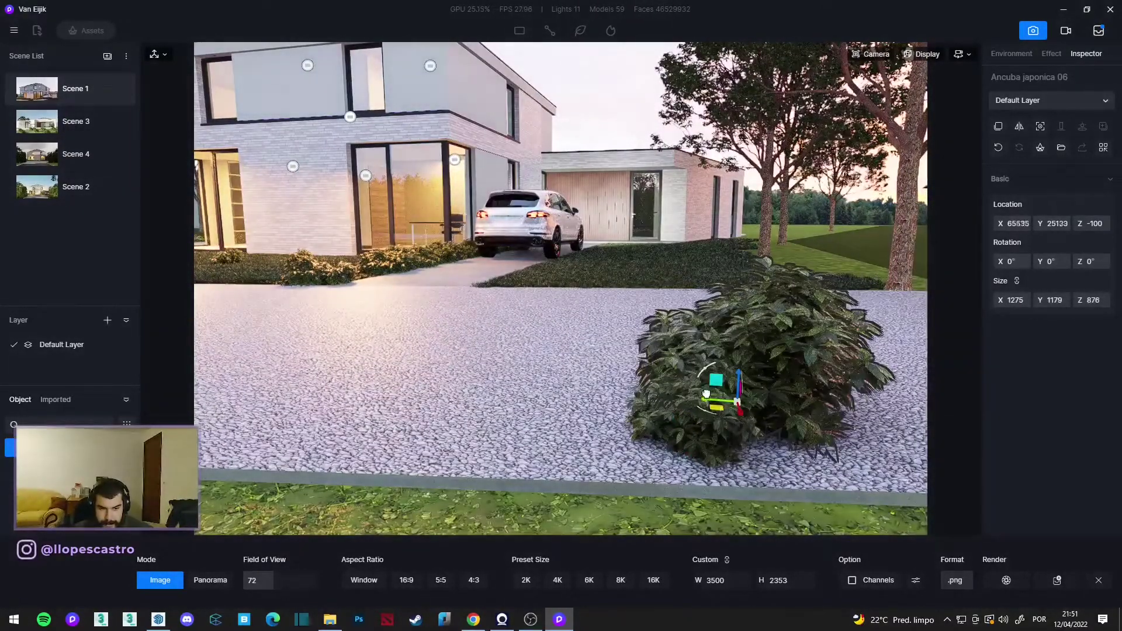
{"action": "mouse_move", "coordinate": [706, 393]}
{"action": "left_mouse_down"}
{"action": "mouse_move", "coordinate": [678, 450]}
{"action": "mouse_move", "coordinate": [656, 431]}
{"action": "left_mouse_up"}
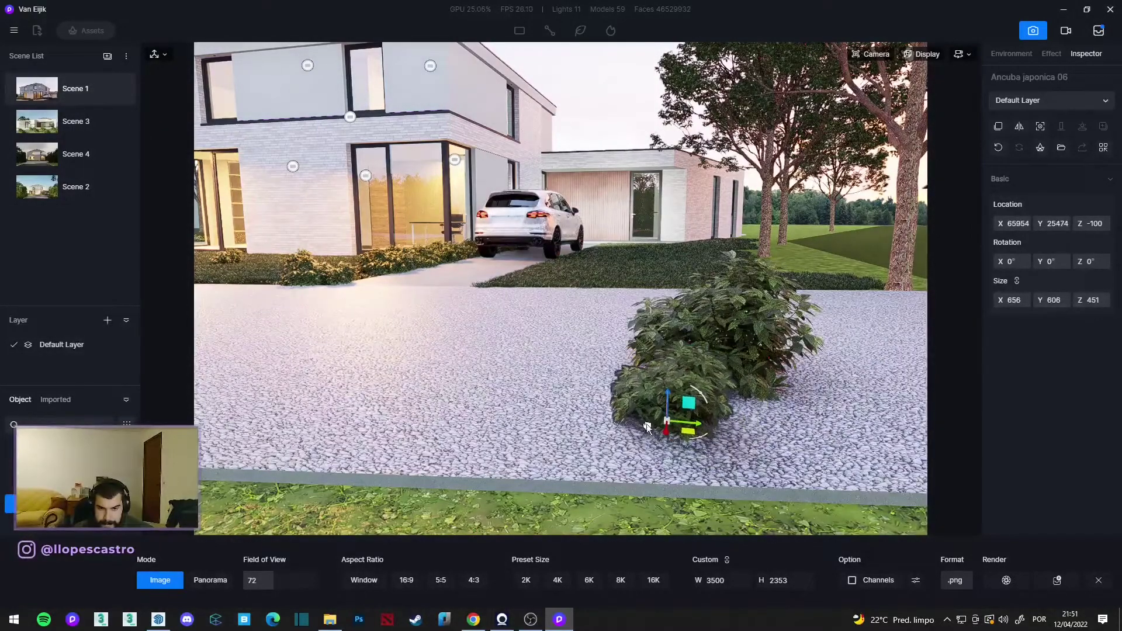
{"action": "left_click", "coordinate": [69, 85]}
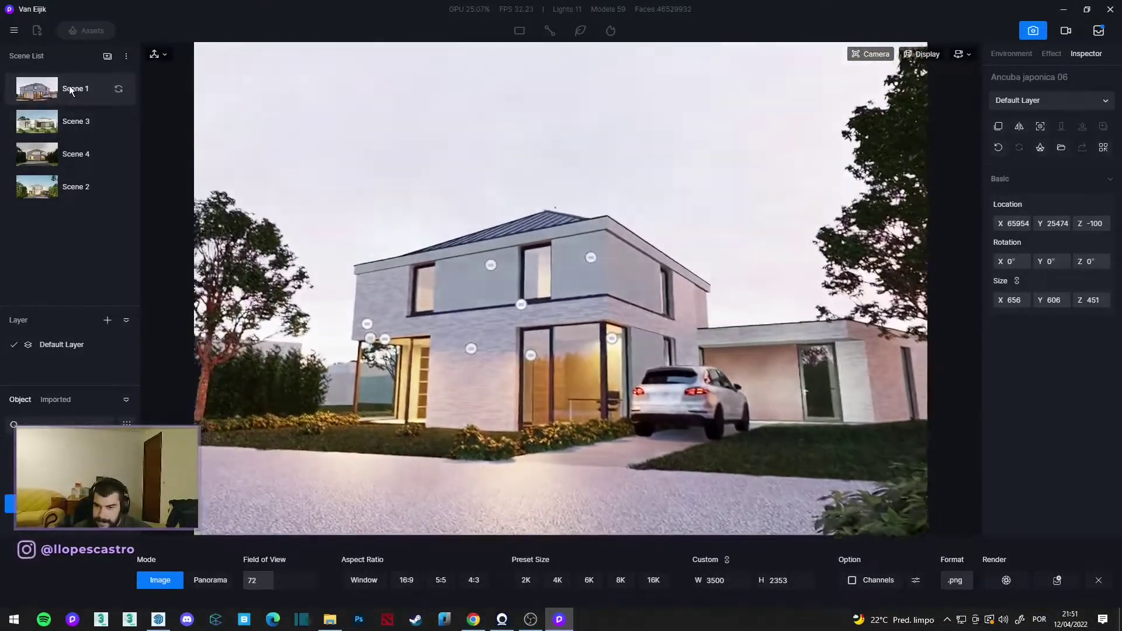
Add the Scene 1 view to the render queue, select all three images and start rendering.
{"action": "left_click", "coordinate": [383, 130]}
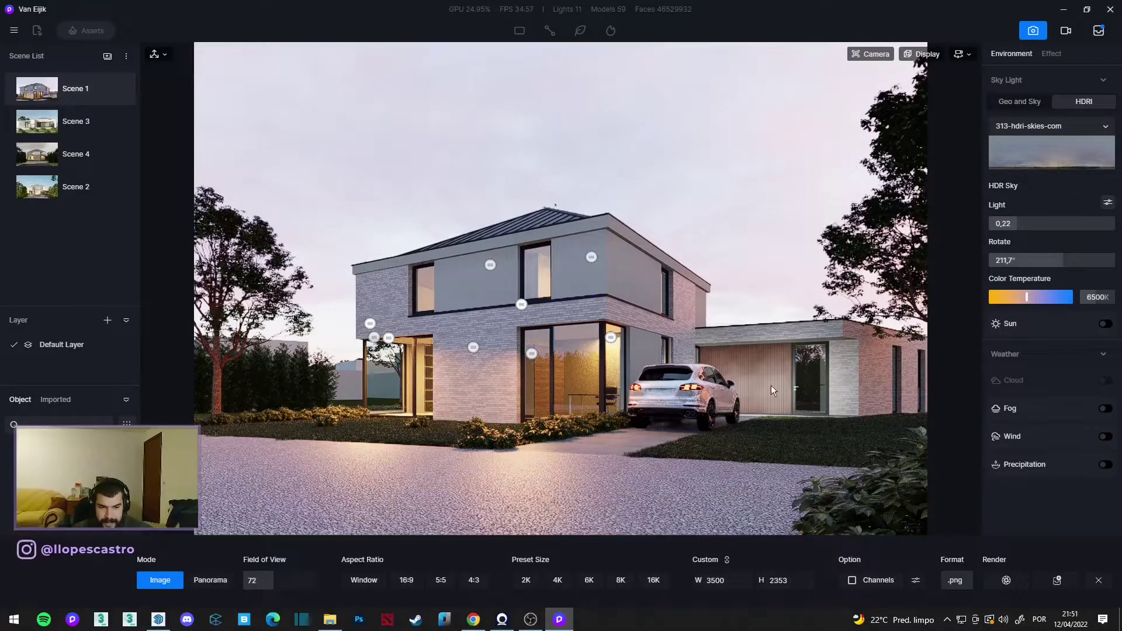
{"action": "left_click", "coordinate": [1098, 33]}
{"action": "left_click", "coordinate": [765, 71]}
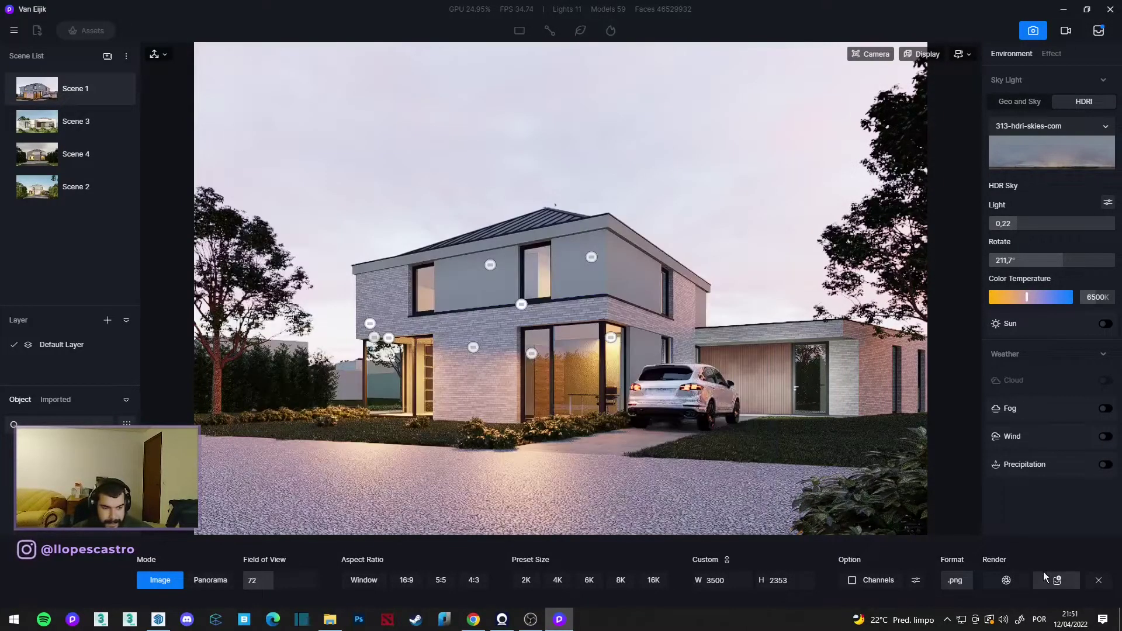
{"action": "left_click", "coordinate": [1059, 580]}
{"action": "left_click", "coordinate": [1098, 33]}
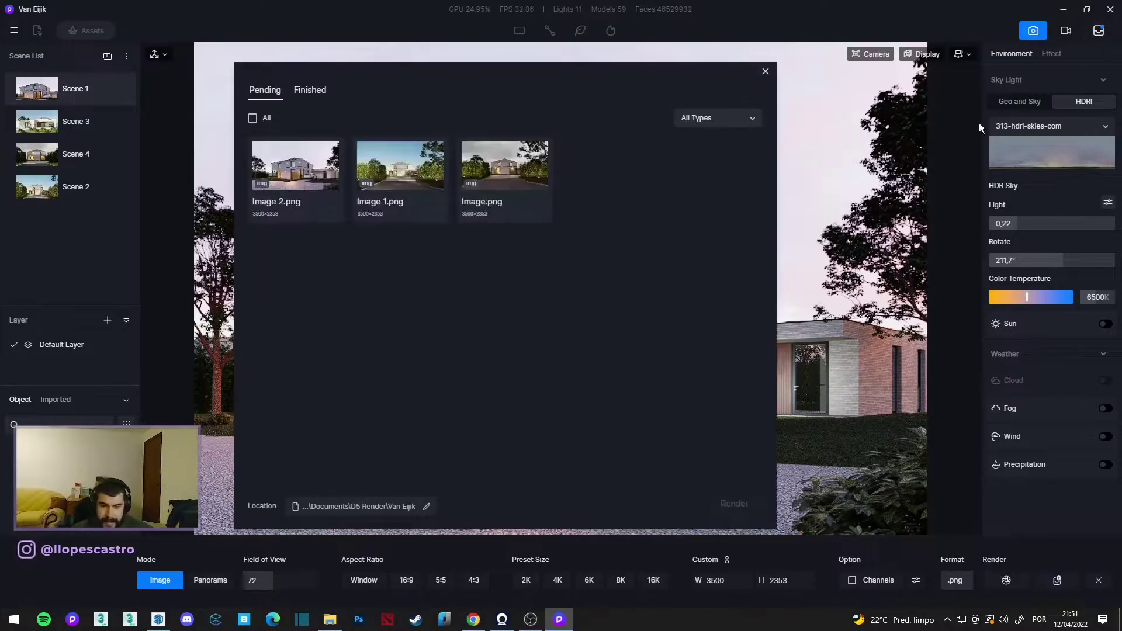
{"action": "left_click", "coordinate": [252, 118]}
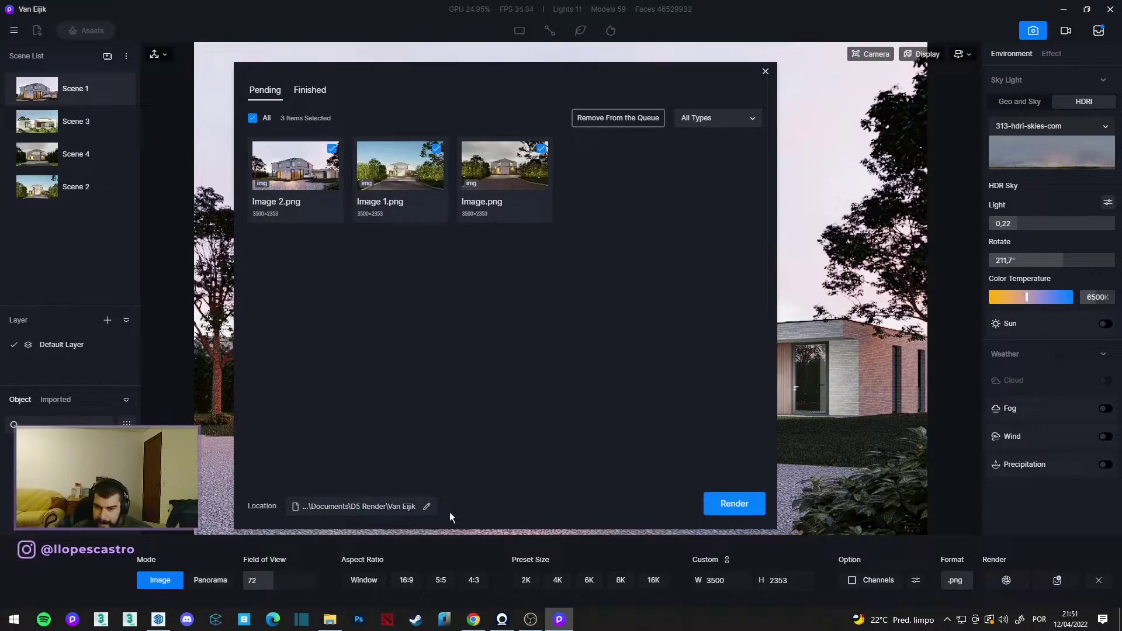
{"action": "left_click", "coordinate": [353, 504]}
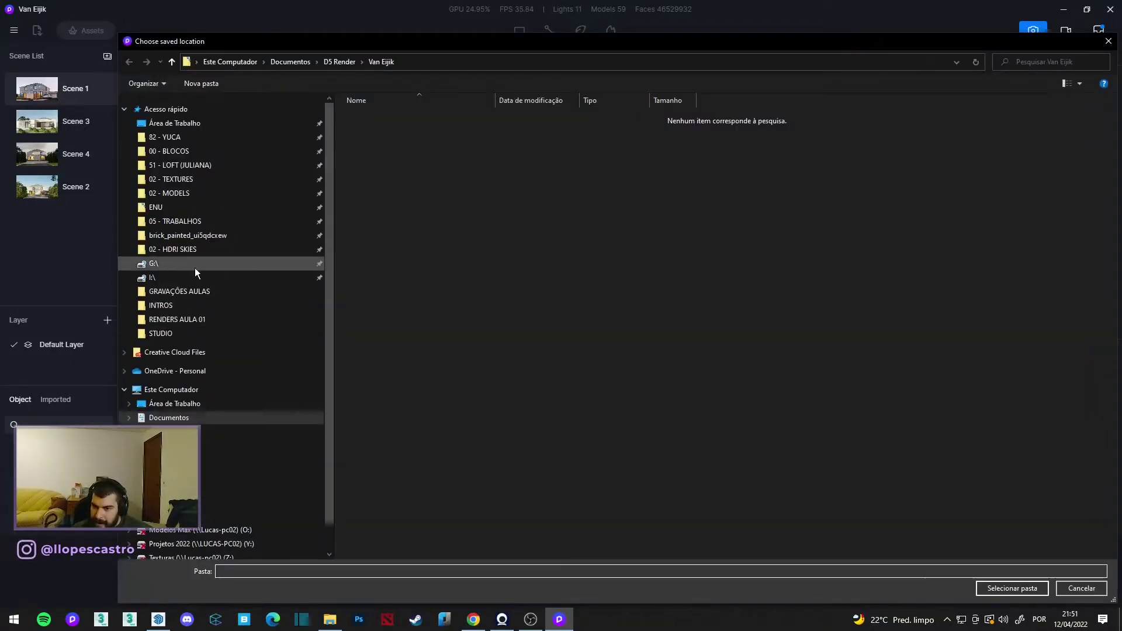
Choose Área de Trabalho as the save location and create a new folder there.
{"action": "left_click", "coordinate": [216, 123]}
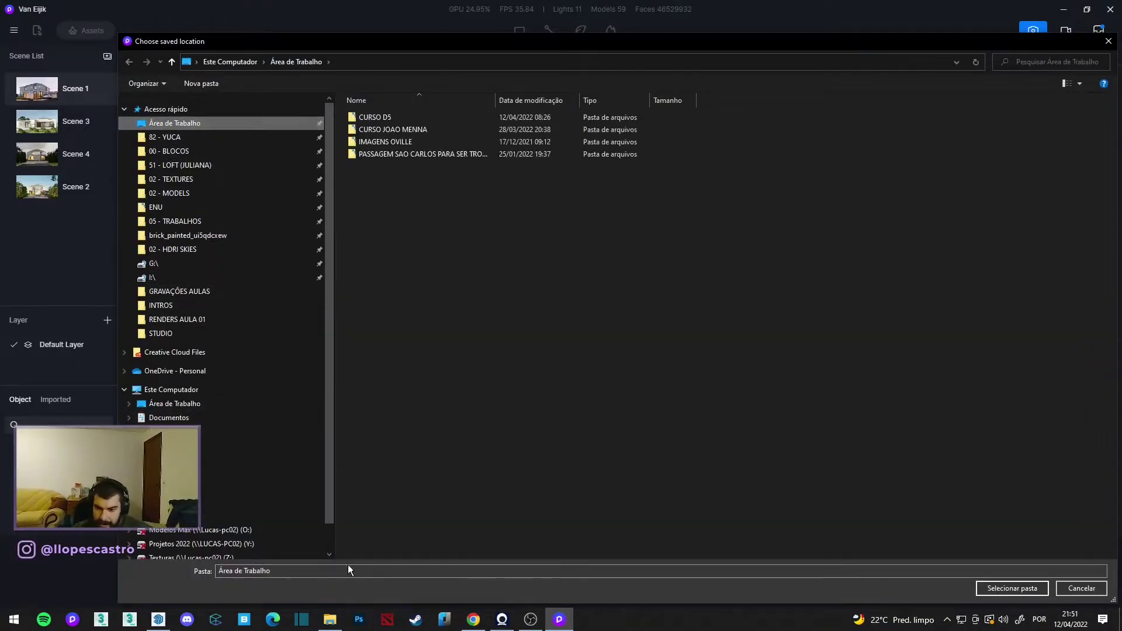
{"action": "right_click", "coordinate": [485, 290]}
{"action": "mouse_move", "coordinate": [412, 415]}
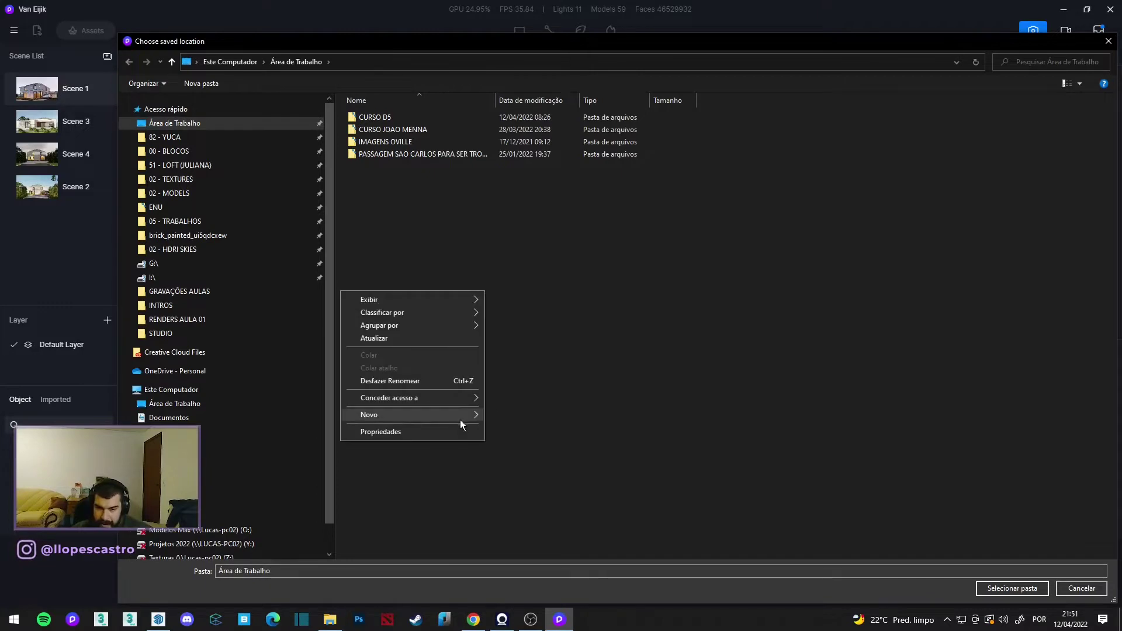
{"action": "left_click", "coordinate": [543, 169]}
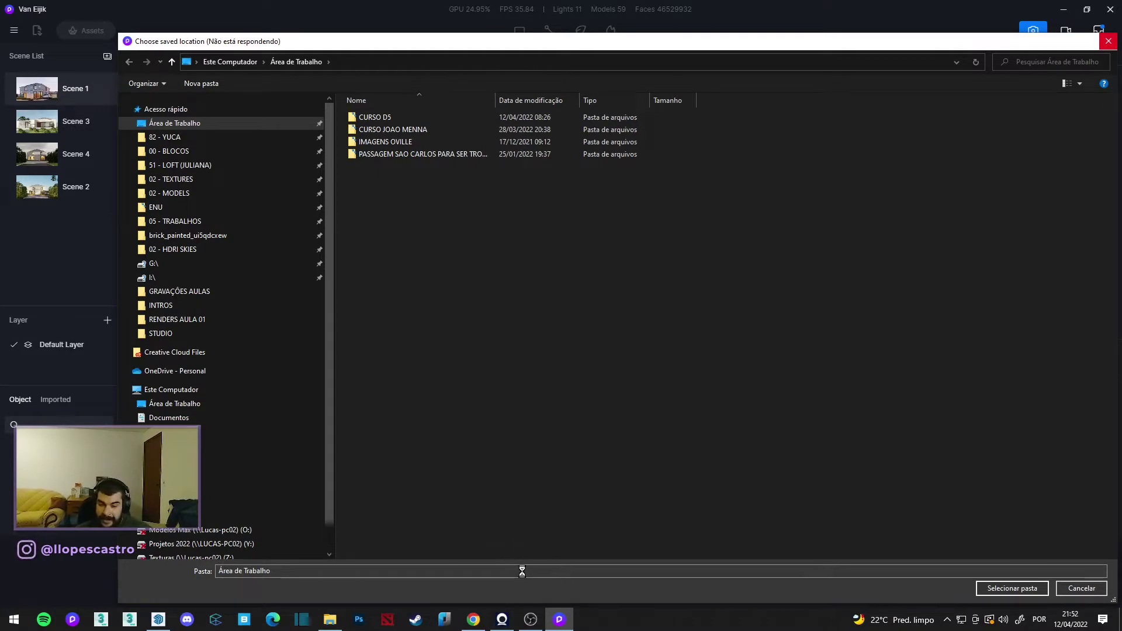
{"action": "mouse_move", "coordinate": [501, 619]}
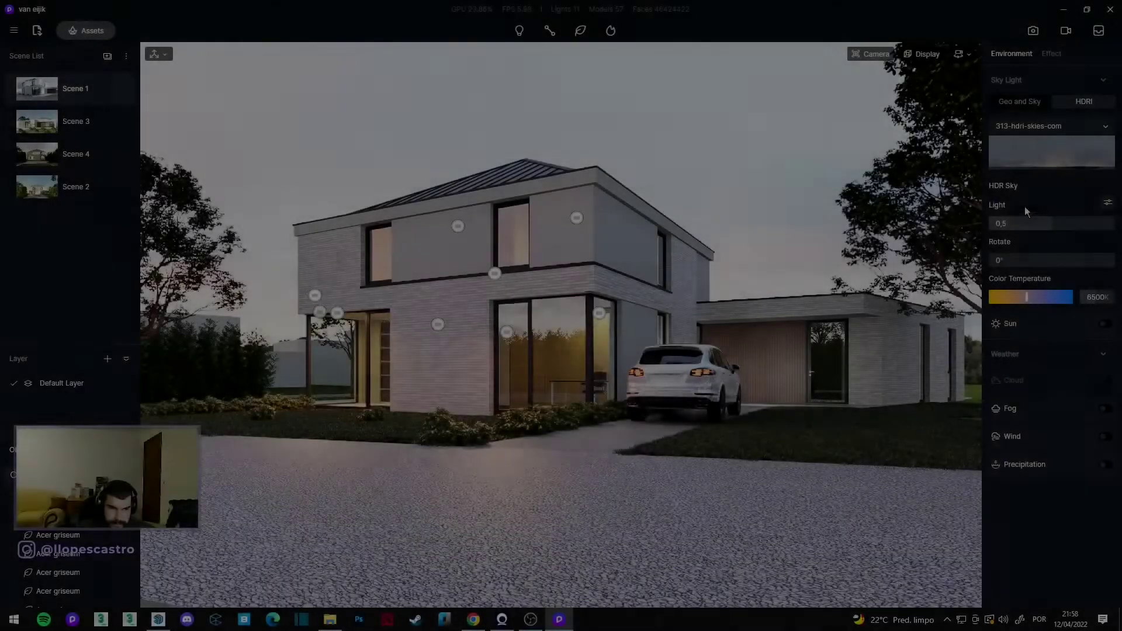
Move Scene 1 below Scene 3 in the scene list and return to its camera view.
{"action": "left_click", "coordinate": [682, 395]}
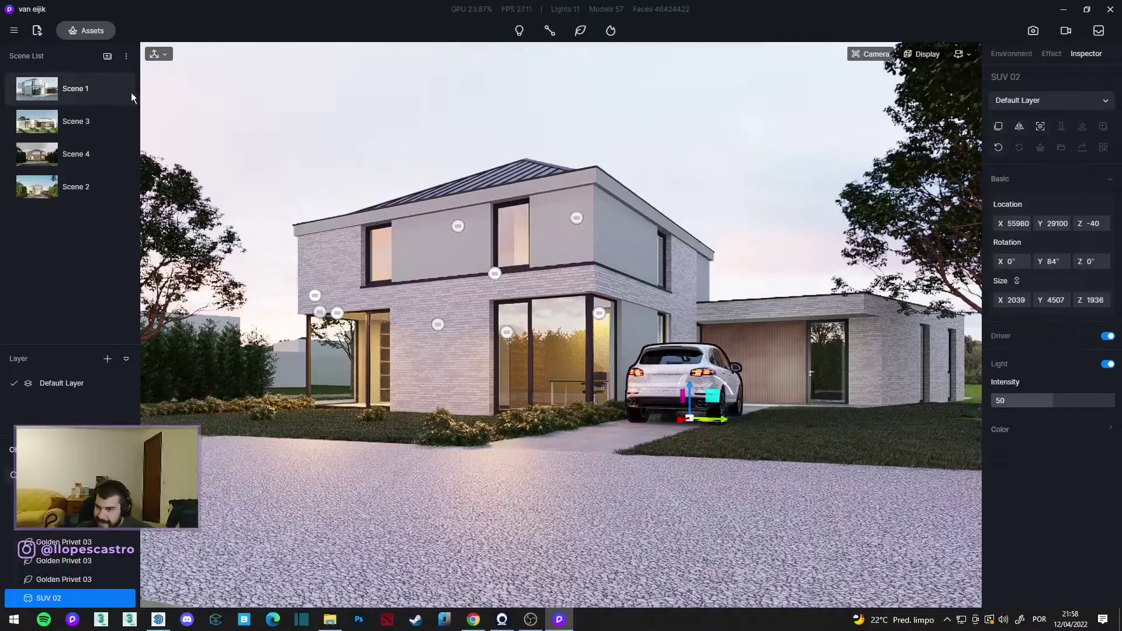
{"action": "left_click_drag", "start_coordinate": [119, 89], "coordinate": [75, 128]}
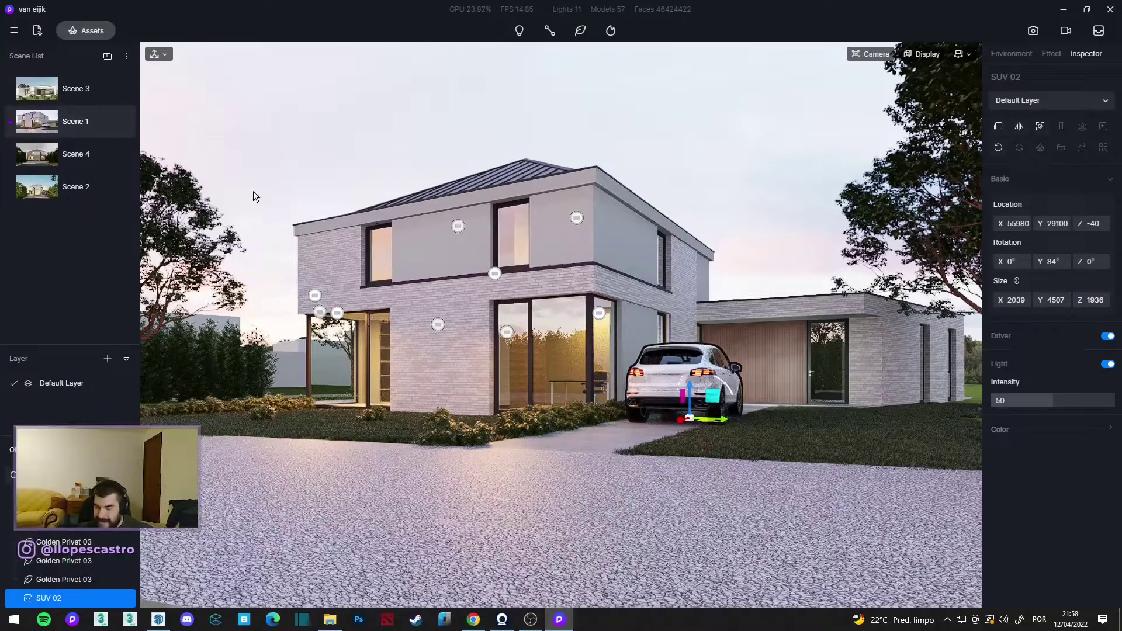
{"action": "key", "text": "f"}
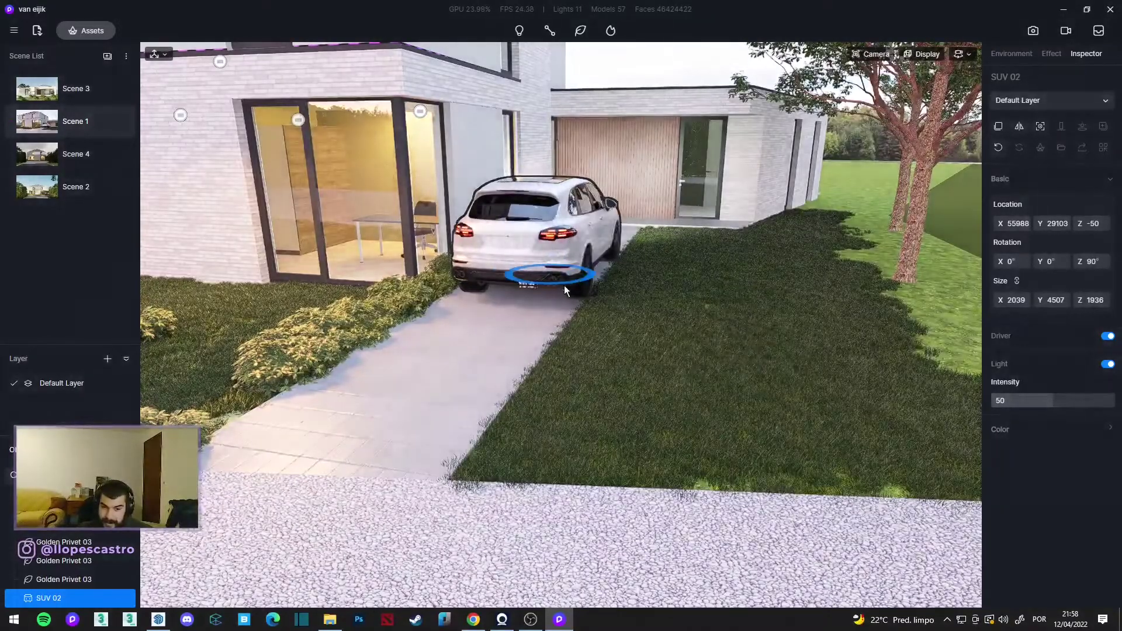
{"action": "left_click", "coordinate": [106, 121]}
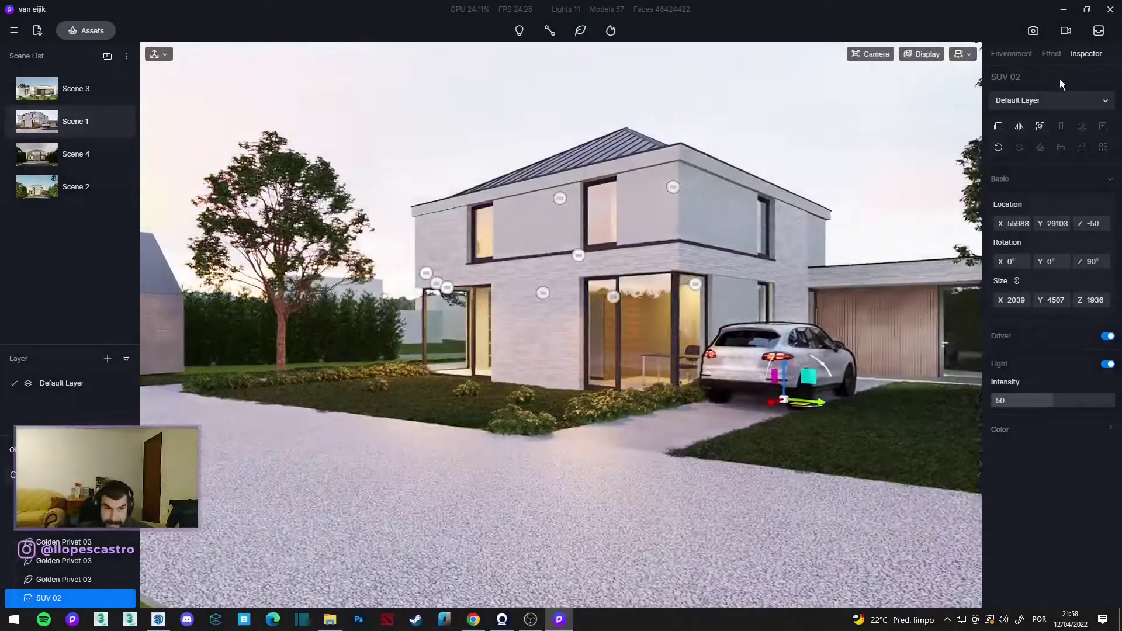
Apply the custom X-9810-LOG LUT at 0.31 intensity.
{"action": "left_click", "coordinate": [1051, 58]}
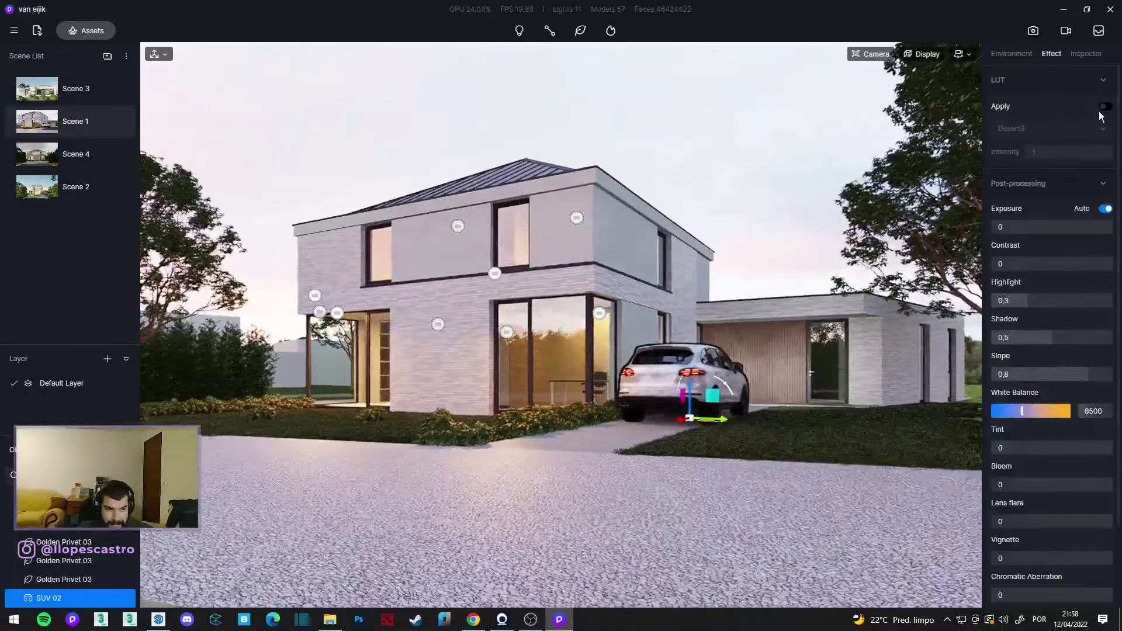
{"action": "left_click", "coordinate": [1098, 109]}
{"action": "left_click", "coordinate": [1058, 130]}
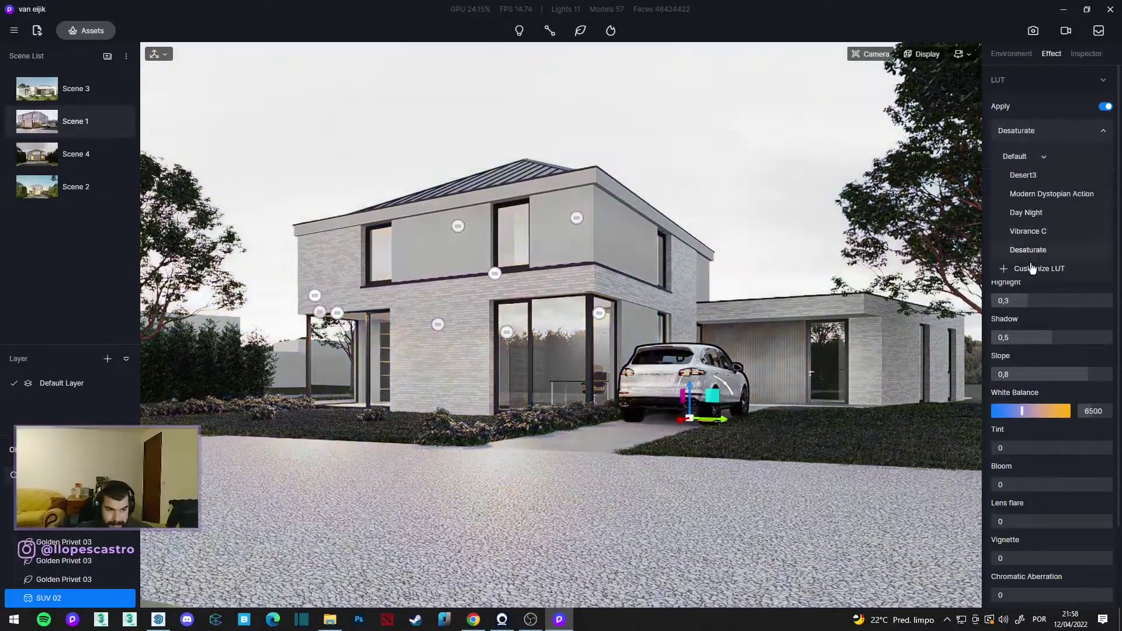
{"action": "left_click", "coordinate": [1030, 158]}
{"action": "left_click", "coordinate": [1032, 229]}
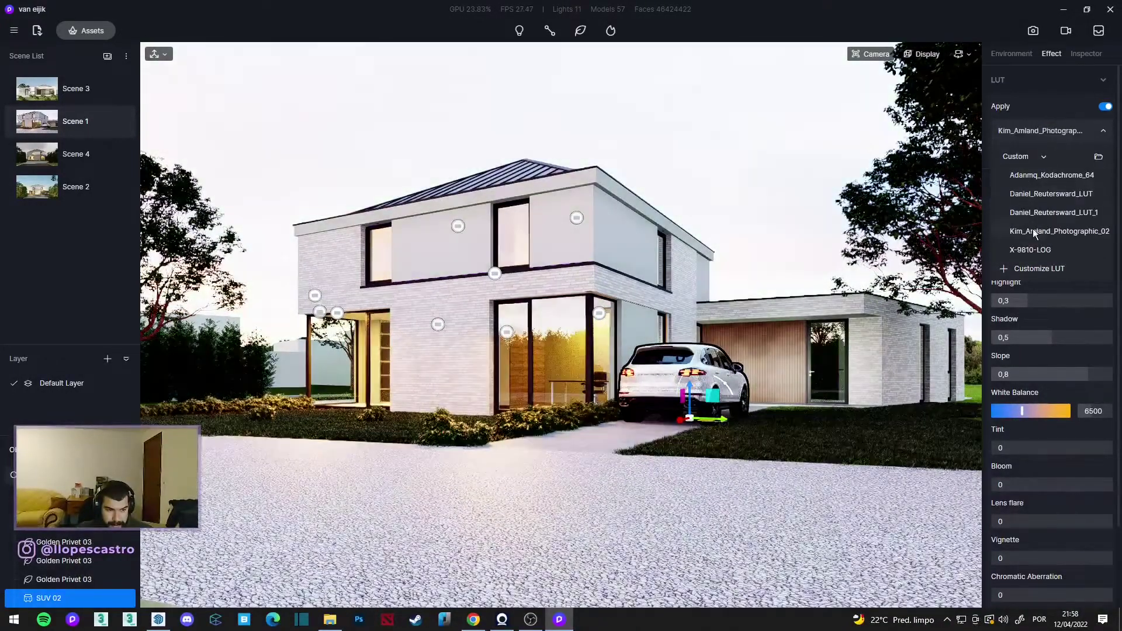
{"action": "left_click", "coordinate": [1035, 251]}
{"action": "left_click", "coordinate": [1073, 153]}
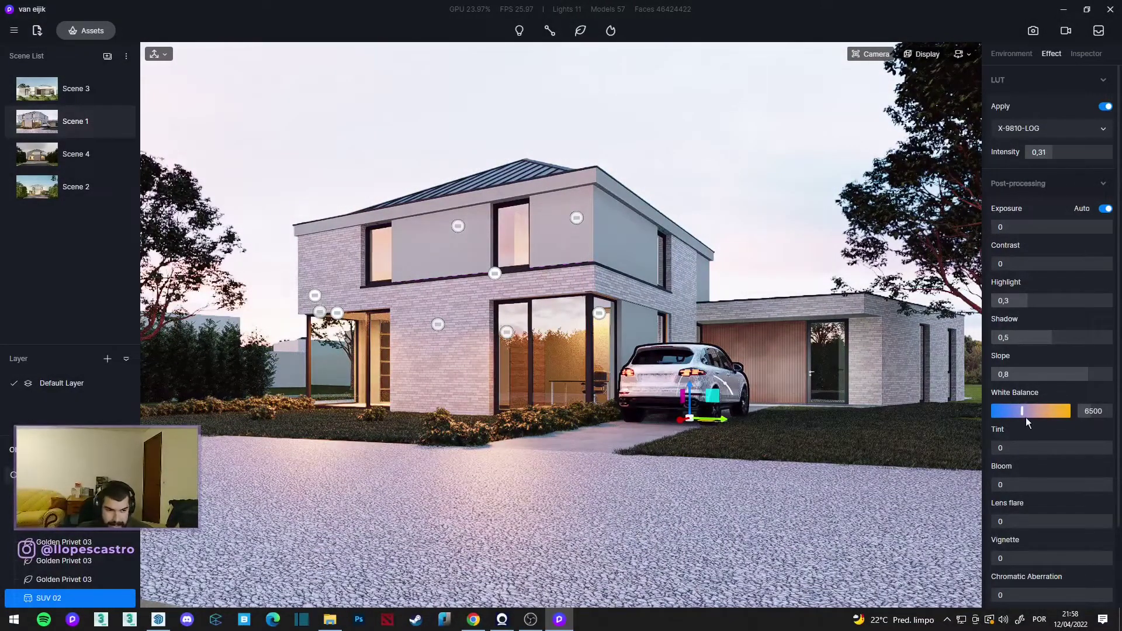
{"action": "left_click", "coordinate": [1012, 53]}
Enable sunlight, rotate the HDRI sky, set sunlight to 1.54 and sky light to 0.27.
{"action": "left_click", "coordinate": [1110, 324]}
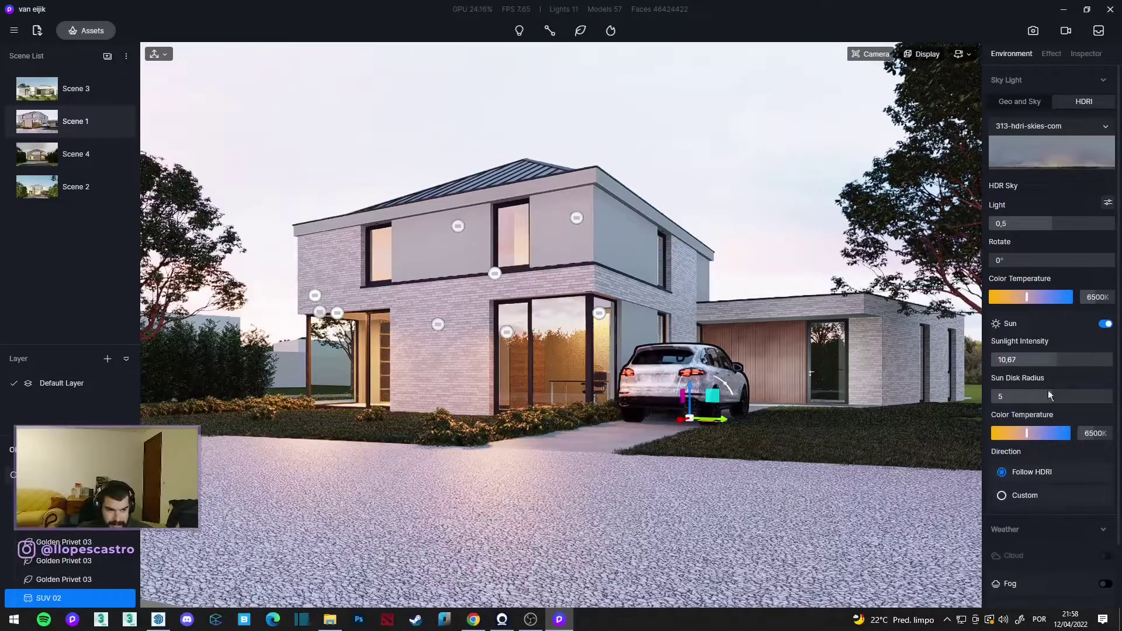
{"action": "left_click_drag", "start_coordinate": [1000, 260], "coordinate": [1043, 267]}
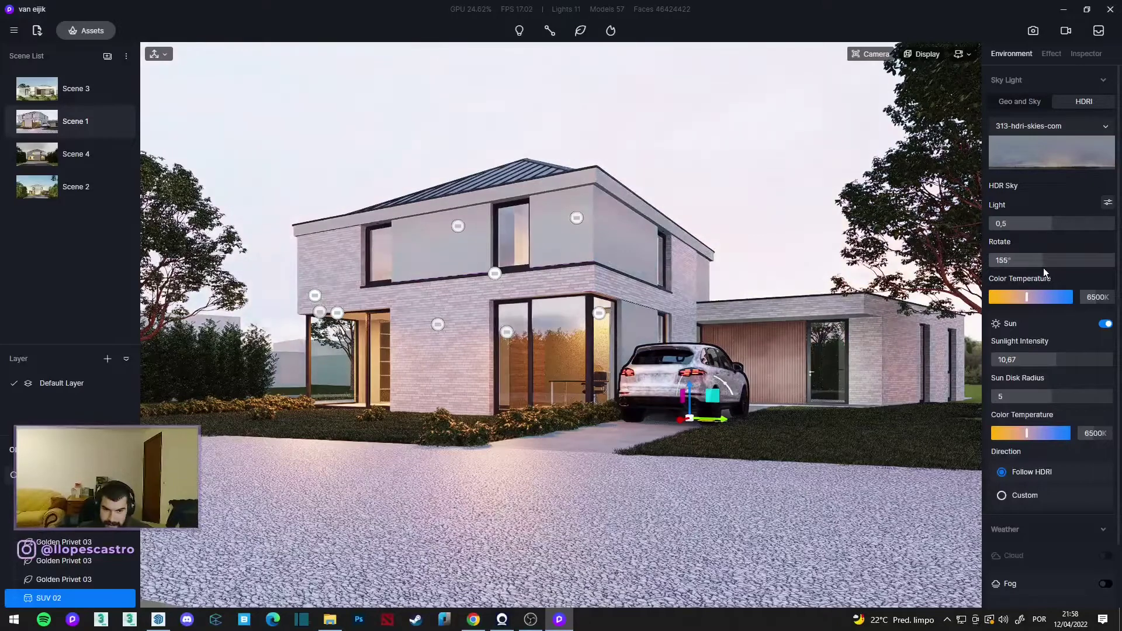
{"action": "left_click_drag", "start_coordinate": [1026, 433], "coordinate": [996, 434]}
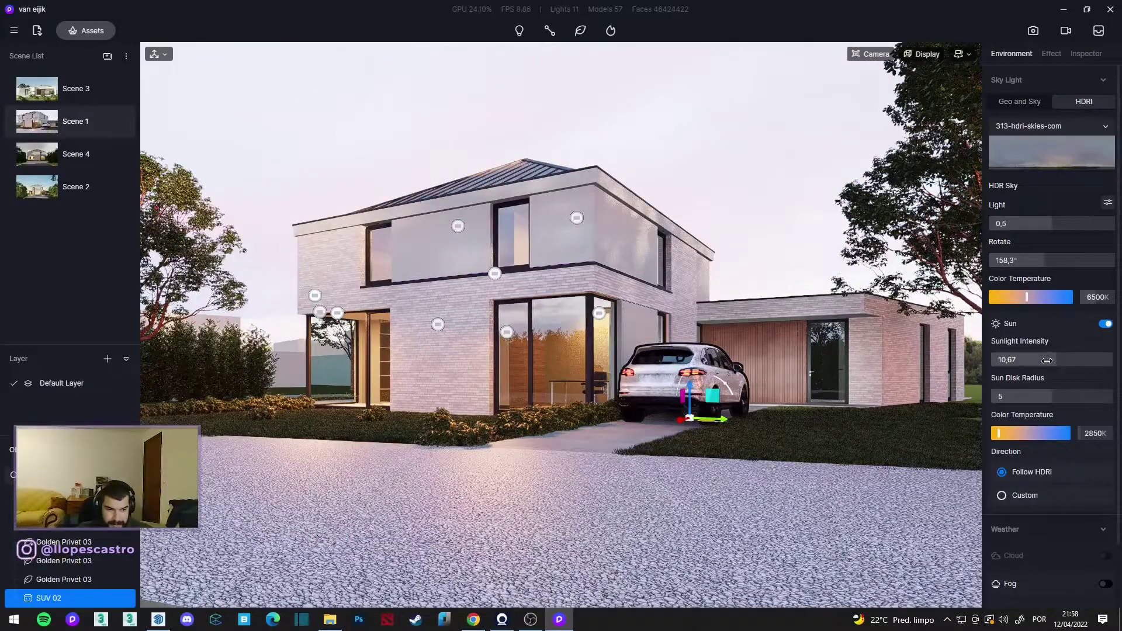
{"action": "left_click_drag", "start_coordinate": [1027, 362], "coordinate": [1002, 362]}
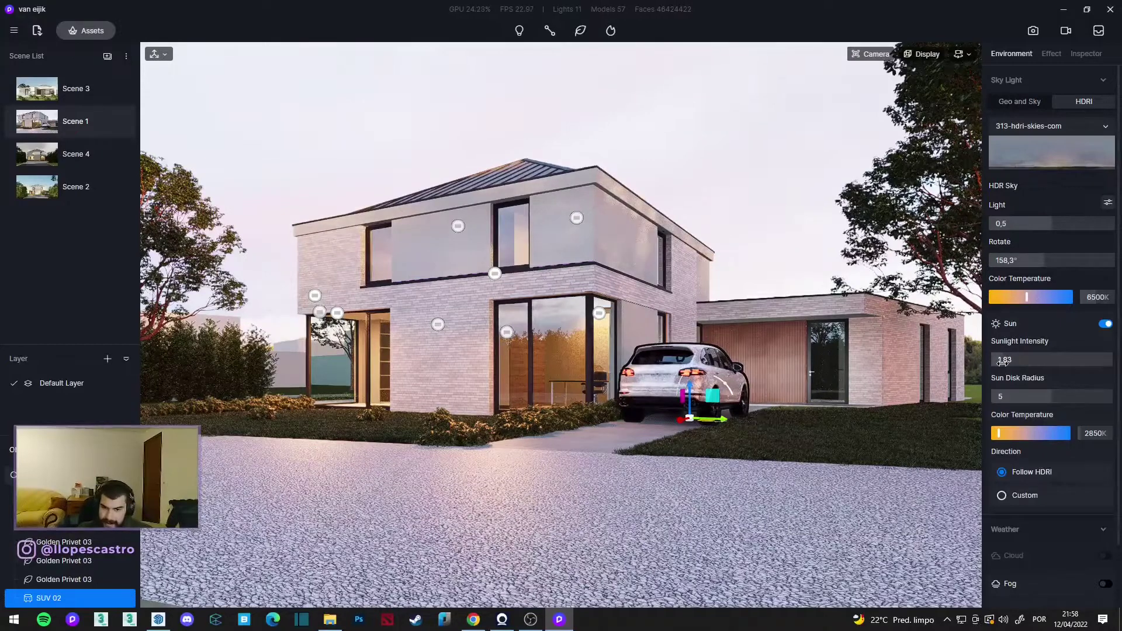
{"action": "type", "text": "1,54"}
{"action": "left_click", "coordinate": [730, 133]}
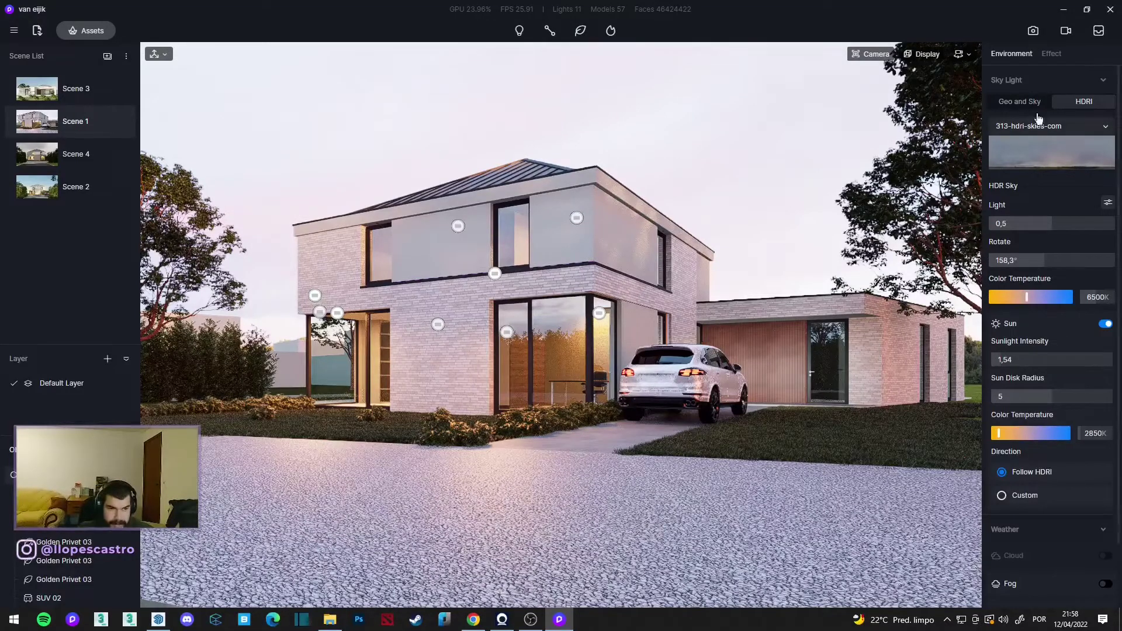
{"action": "left_click", "coordinate": [1051, 54]}
{"action": "left_click", "coordinate": [1012, 54]}
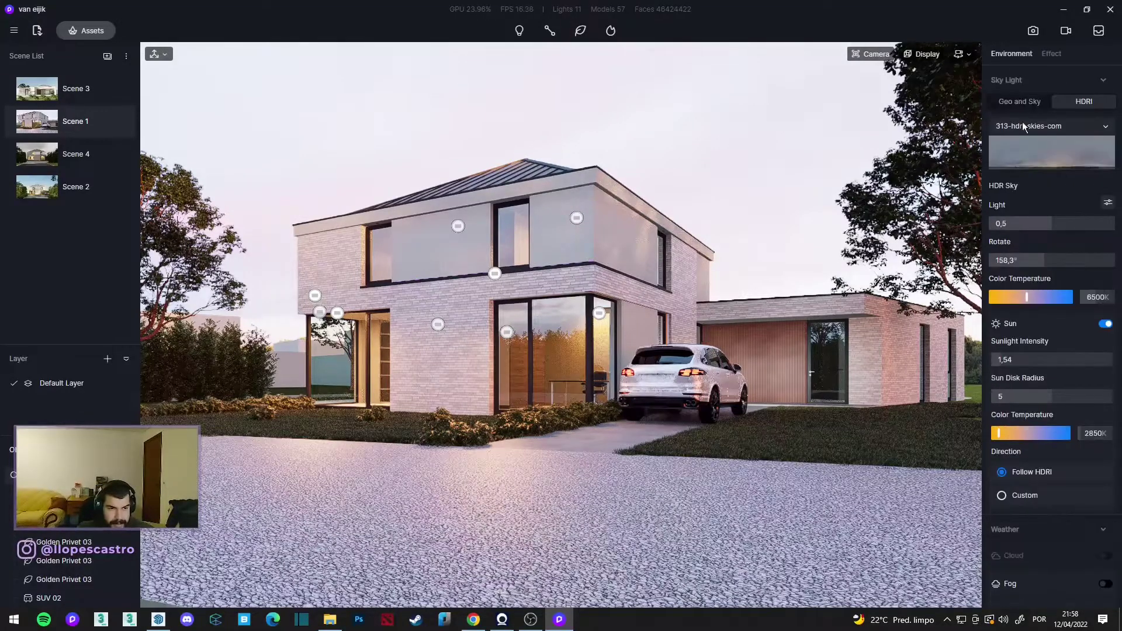
{"action": "mouse_move", "coordinate": [1046, 223]}
{"action": "left_mouse_down"}
{"action": "mouse_move", "coordinate": [1011, 227]}
{"action": "mouse_move", "coordinate": [1022, 233]}
{"action": "left_mouse_up"}
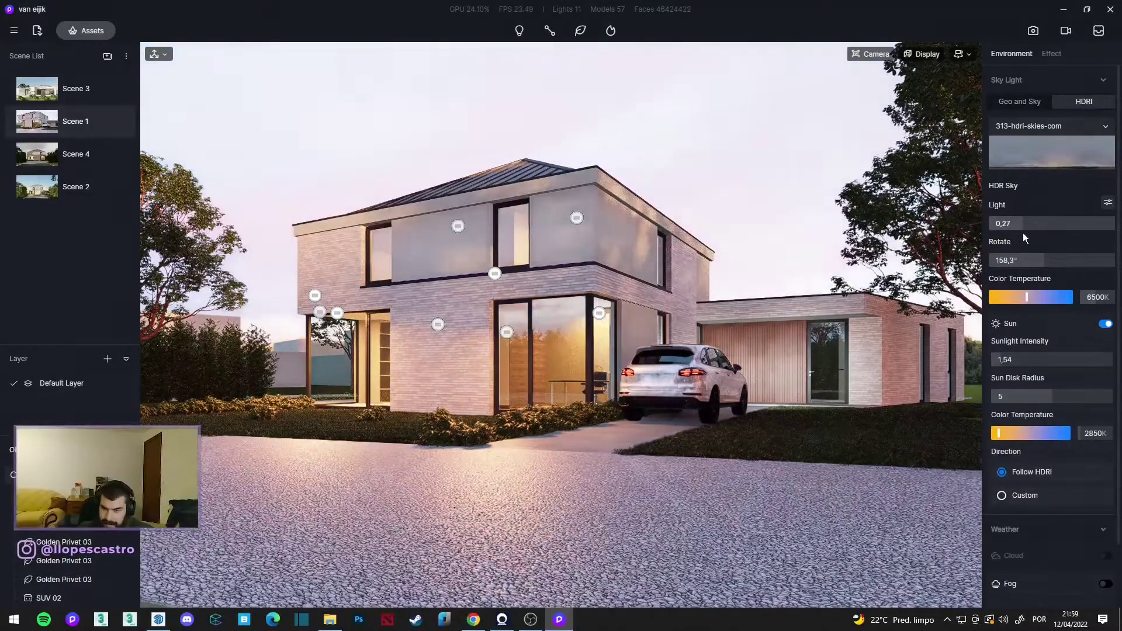
Move the camera closer to the house front, adjust the perspective view and update Scene 1.
{"action": "left_click_drag", "start_coordinate": [796, 132], "coordinate": [787, 107]}
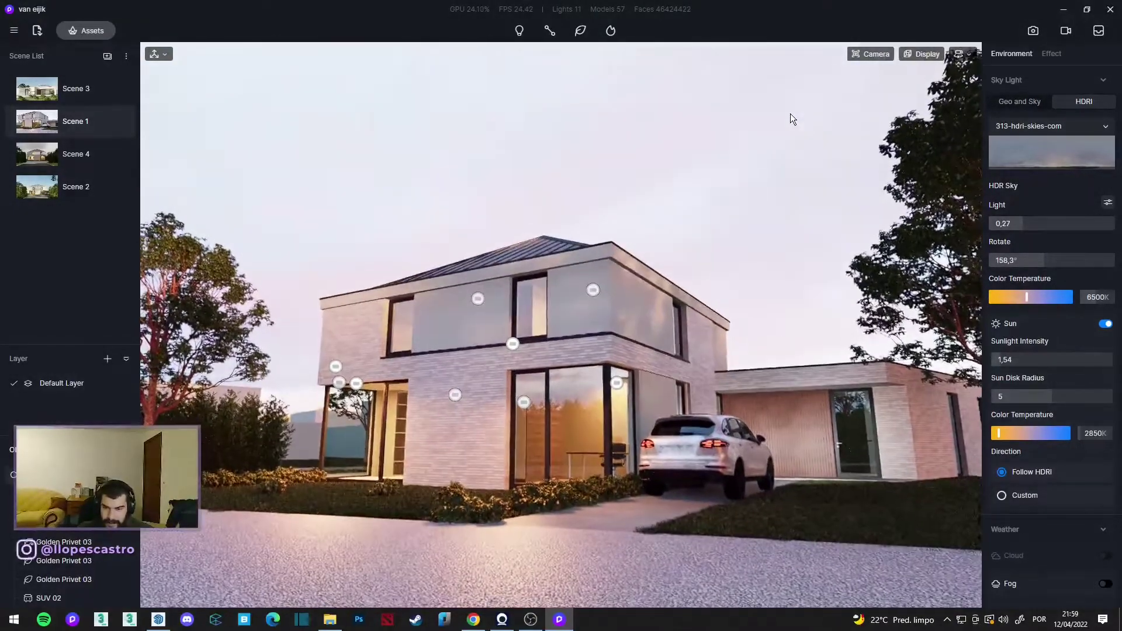
{"action": "left_click", "coordinate": [871, 54]}
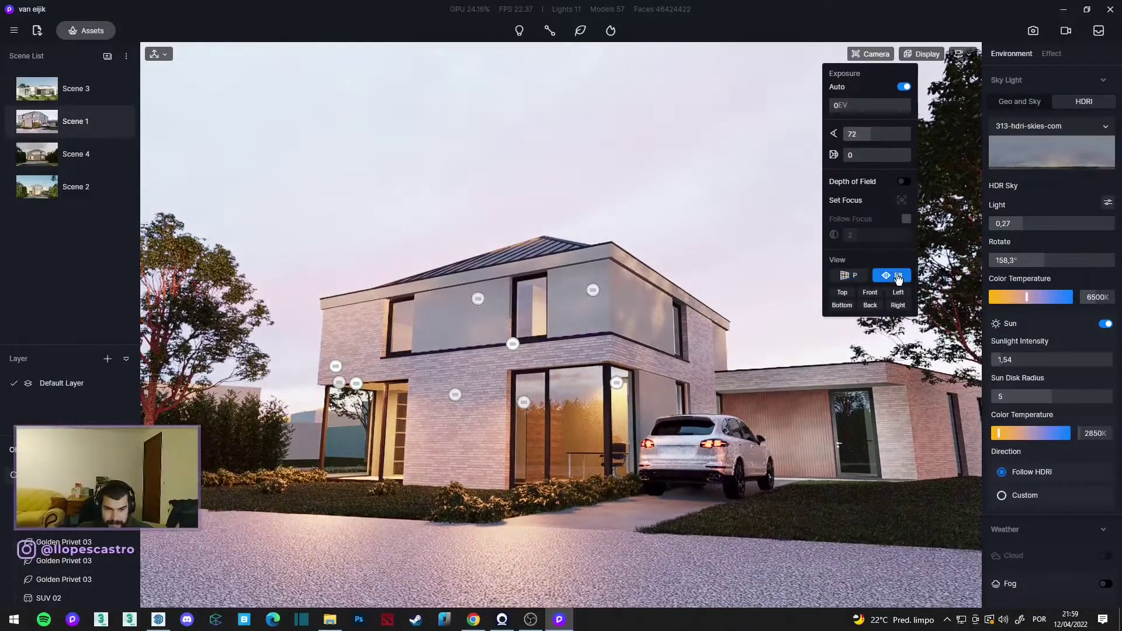
{"action": "left_click", "coordinate": [898, 276]}
{"action": "mouse_move", "coordinate": [76, 121]}
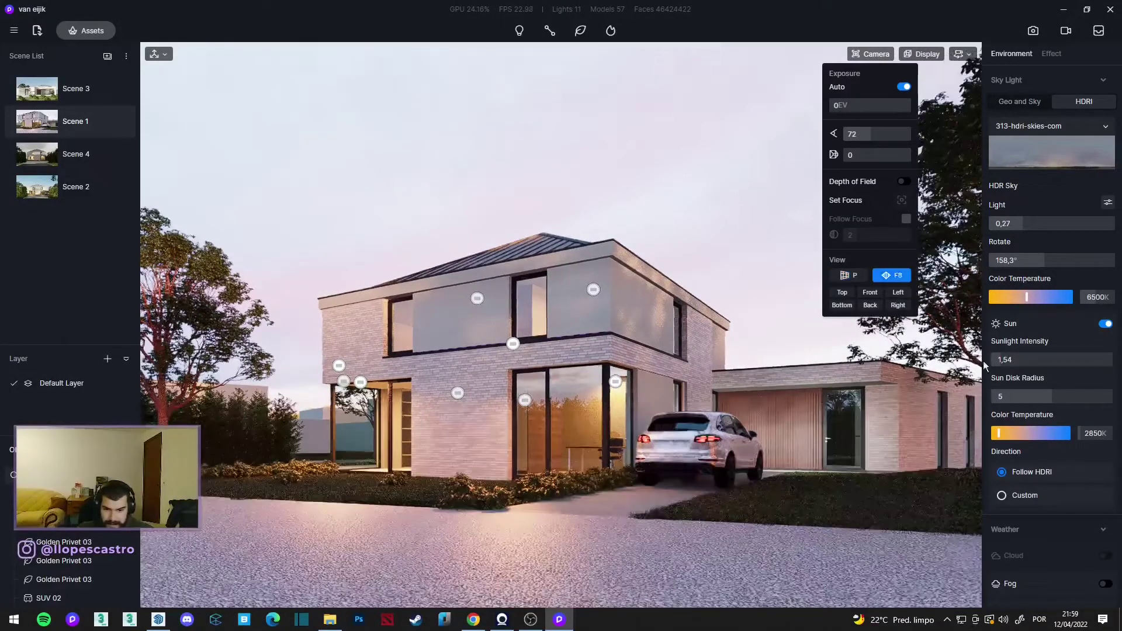
{"action": "left_click", "coordinate": [118, 124]}
{"action": "left_click", "coordinate": [119, 124]}
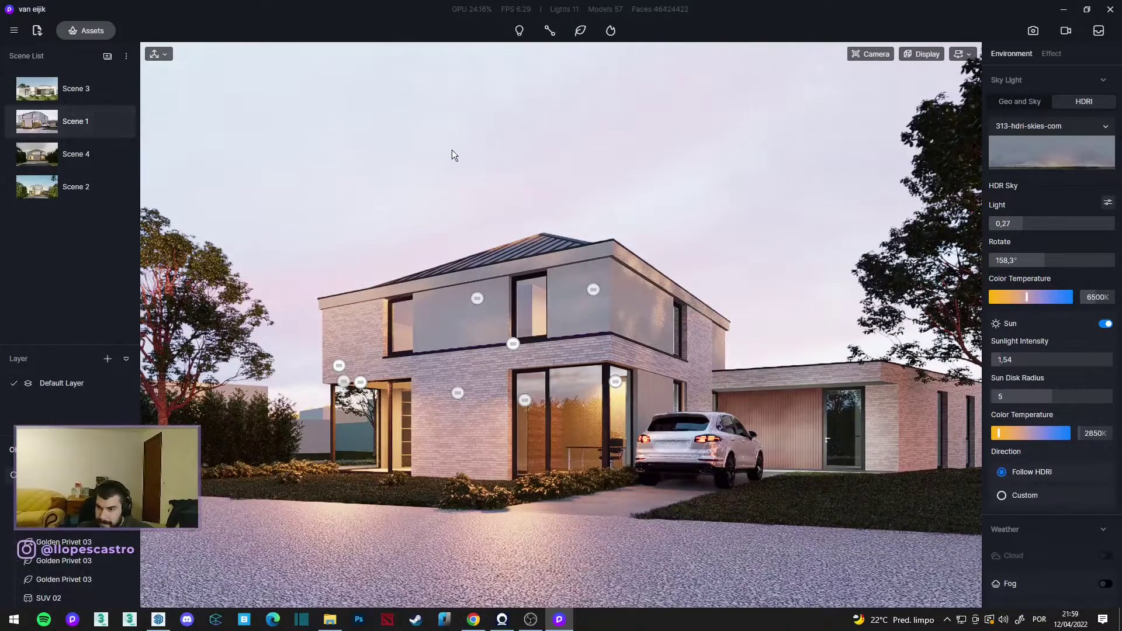
Slide the birds swarm_04 flock across the sky.
{"action": "right_click_drag", "start_coordinate": [528, 99], "coordinate": [302, 150]}
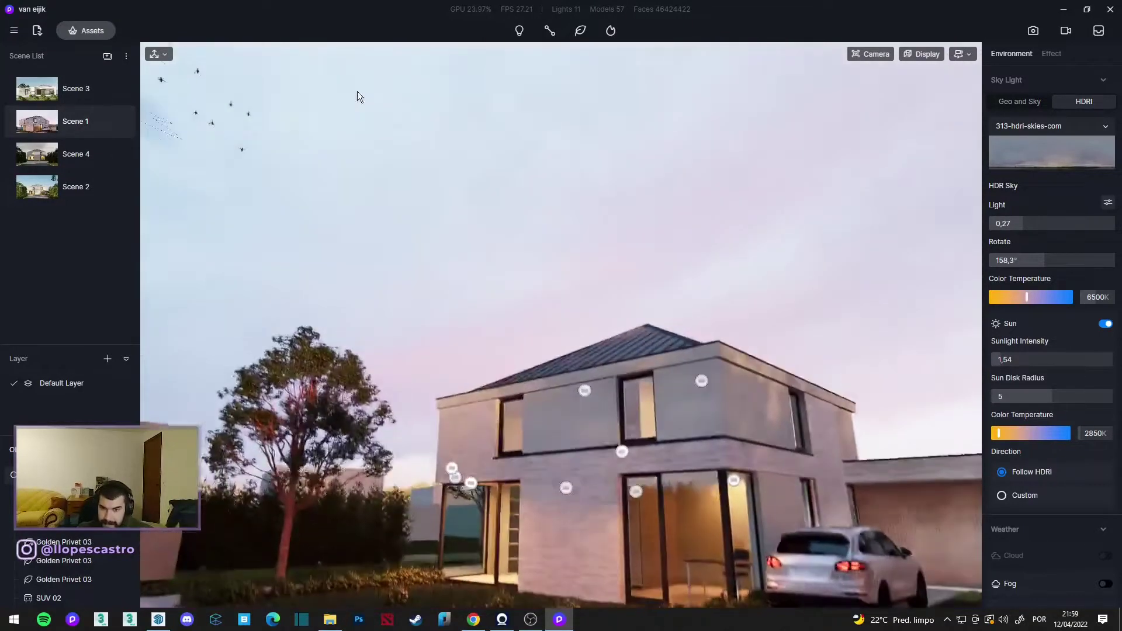
{"action": "left_click", "coordinate": [286, 143]}
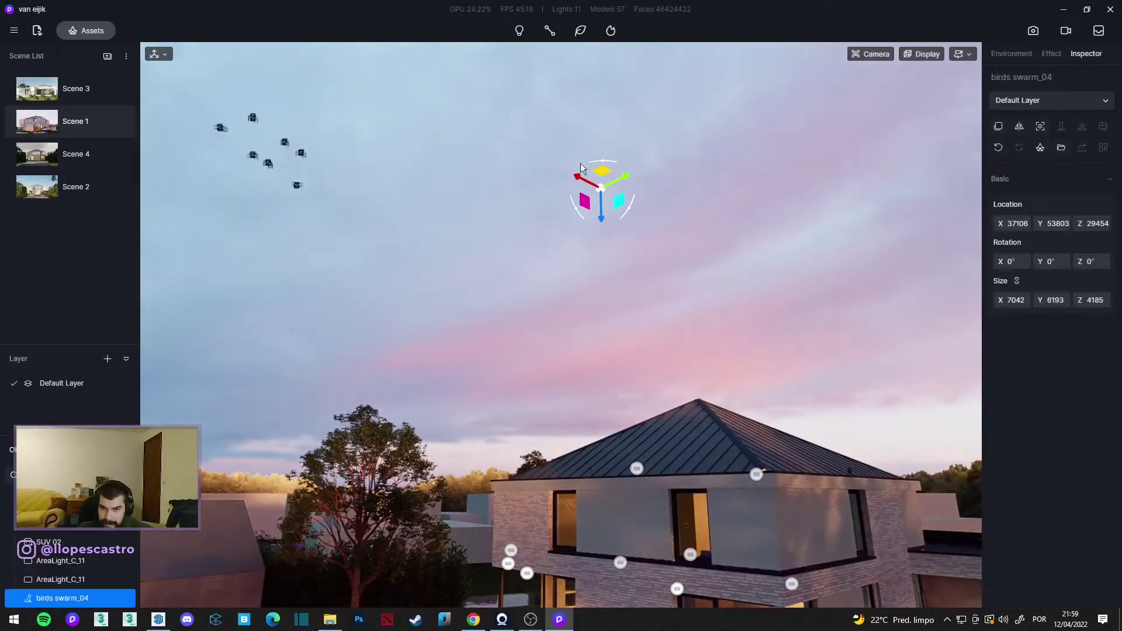
{"action": "left_click_drag", "start_coordinate": [576, 180], "coordinate": [956, 500]}
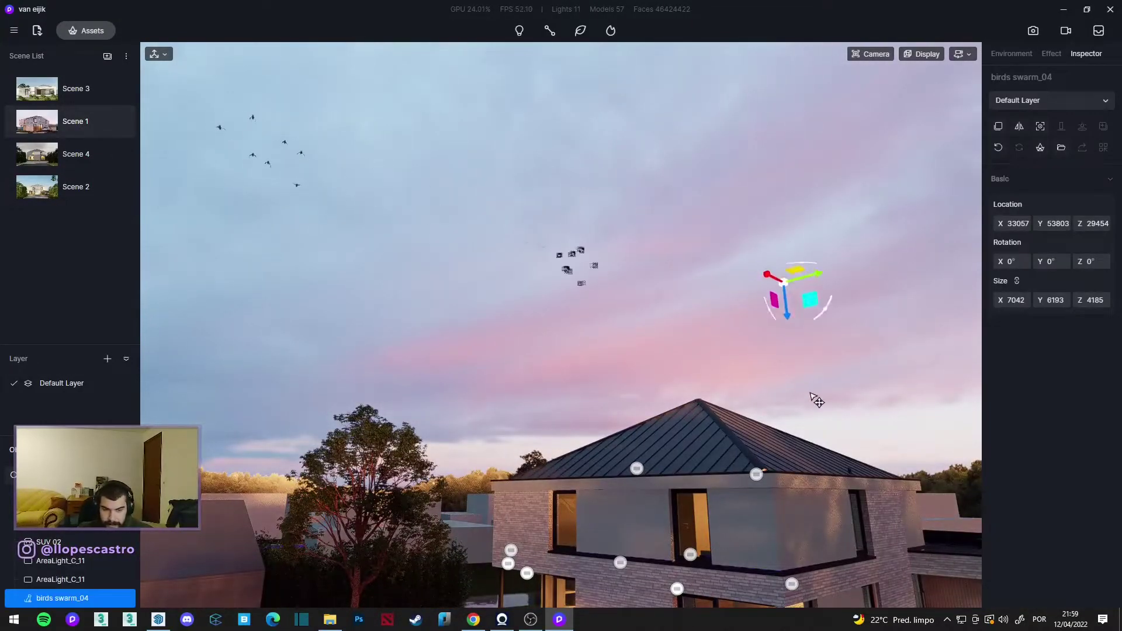
{"action": "left_click", "coordinate": [664, 252]}
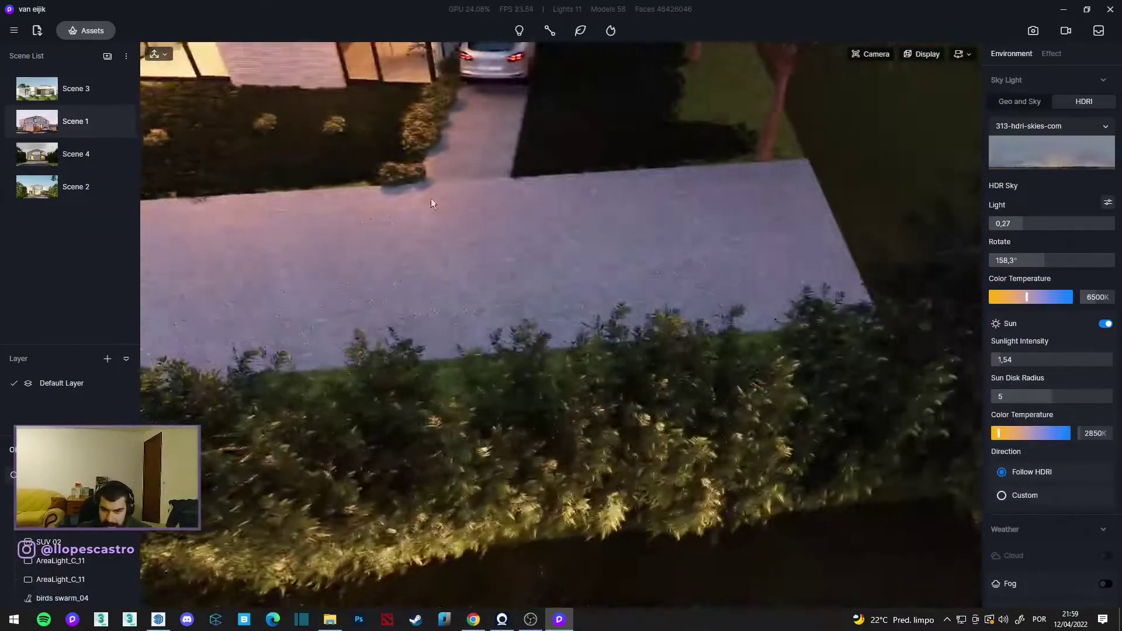
Place the Aucuba japonica bush on the gravel and set its Size X to 1500.
{"action": "mouse_move", "coordinate": [664, 252]}
{"action": "right_mouse_down"}
{"action": "mouse_move", "coordinate": [524, 248]}
{"action": "mouse_move", "coordinate": [508, 472]}
{"action": "right_mouse_up"}
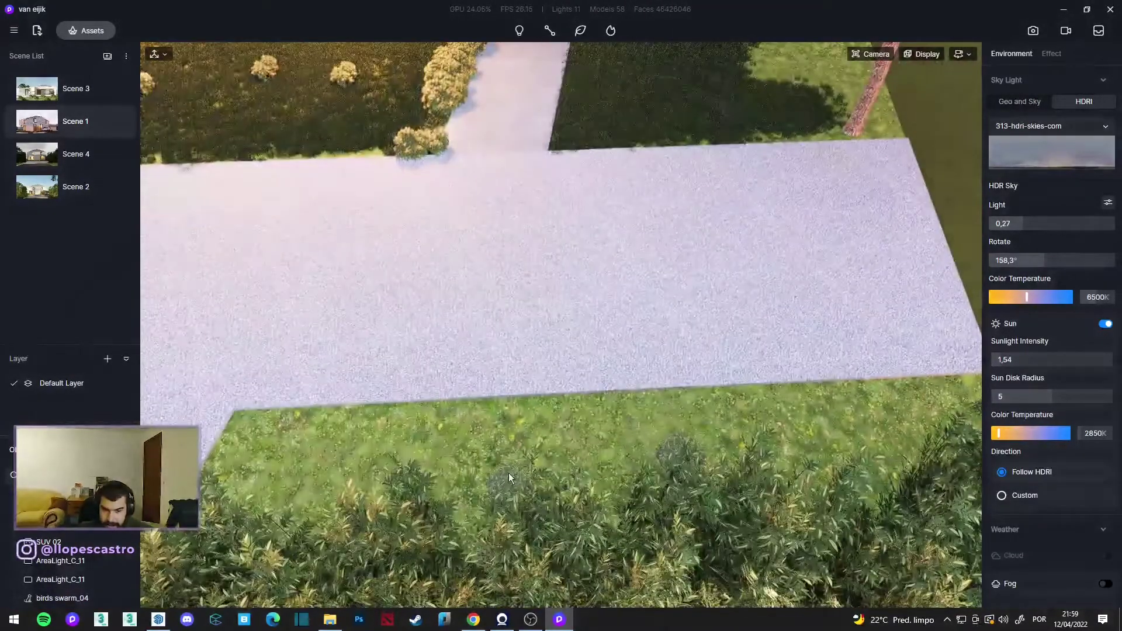
{"action": "left_click", "coordinate": [508, 472]}
{"action": "left_click_drag", "start_coordinate": [508, 472], "coordinate": [686, 369]}
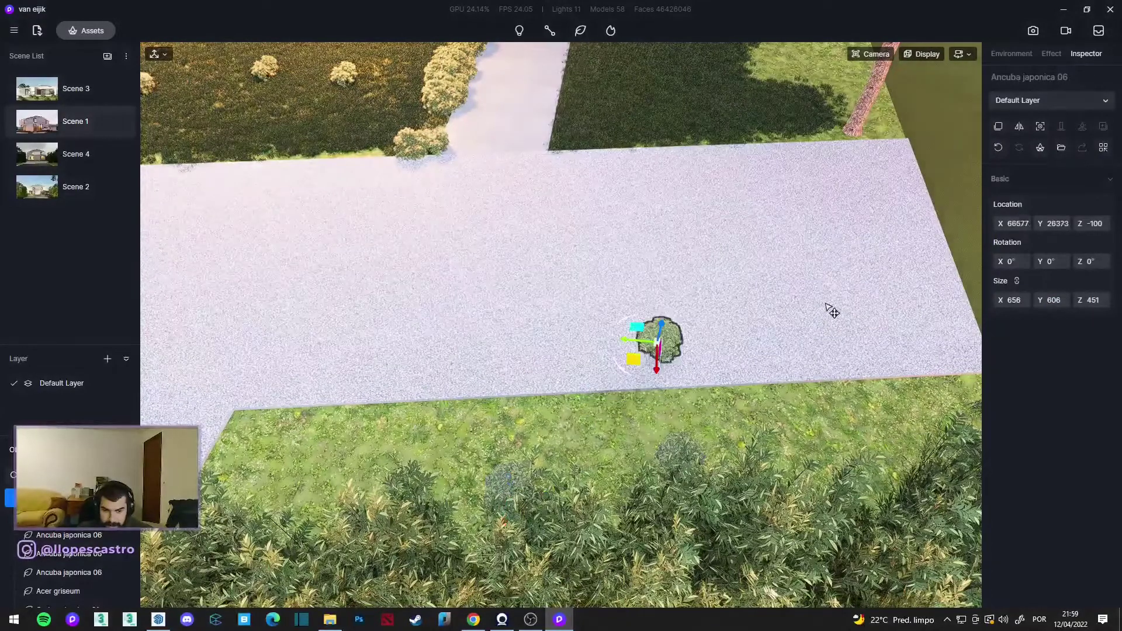
{"action": "left_click", "coordinate": [1027, 300]}
{"action": "type", "text": "15"}
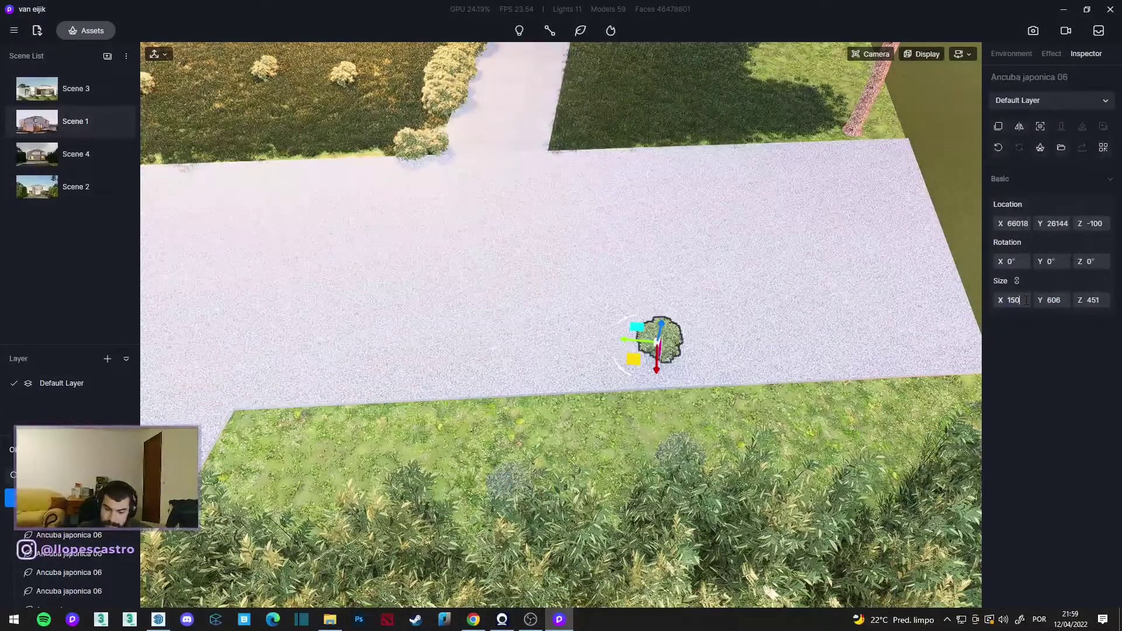
{"action": "type", "text": "0"}
{"action": "key", "text": "Return"}
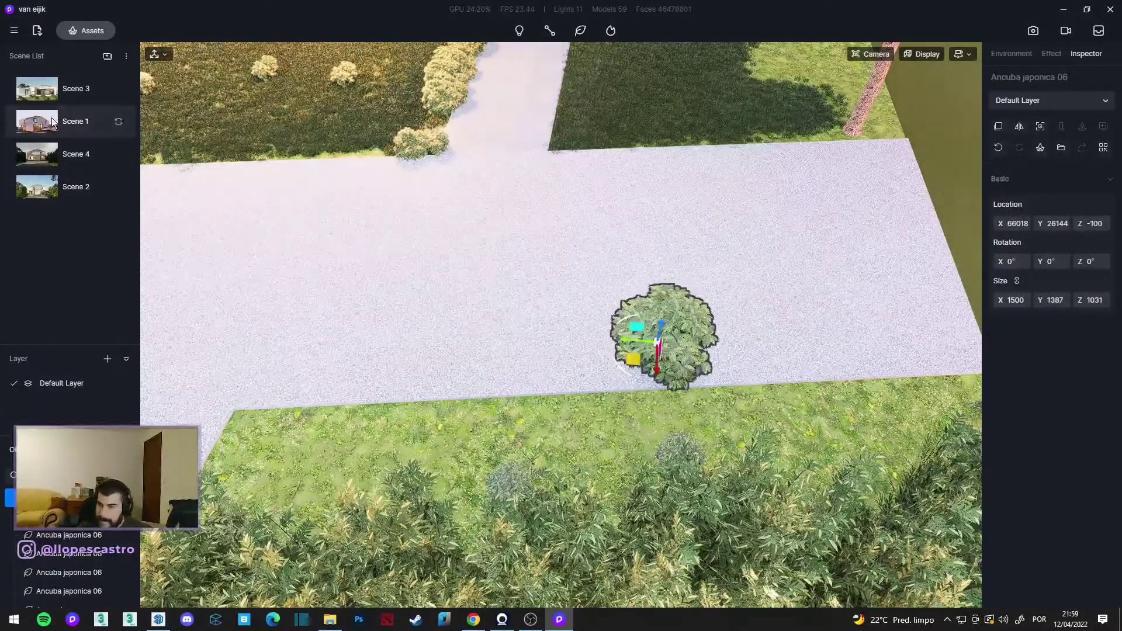
Reposition the bush along the gravel to about X 65501, Y 25714.
{"action": "left_click", "coordinate": [53, 121]}
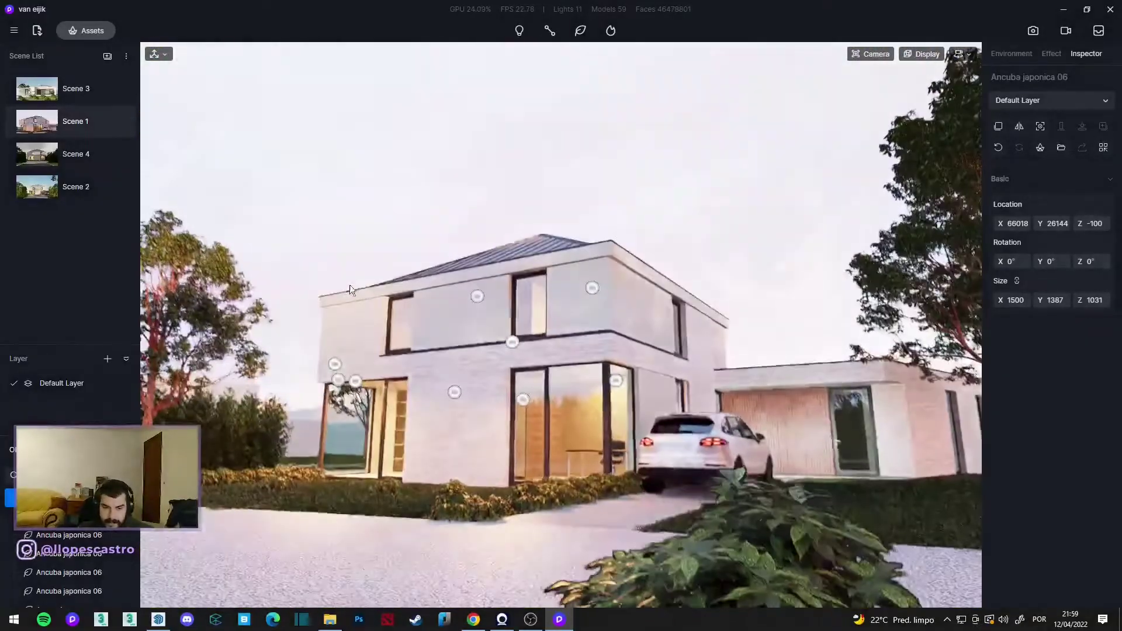
{"action": "key", "text": "f"}
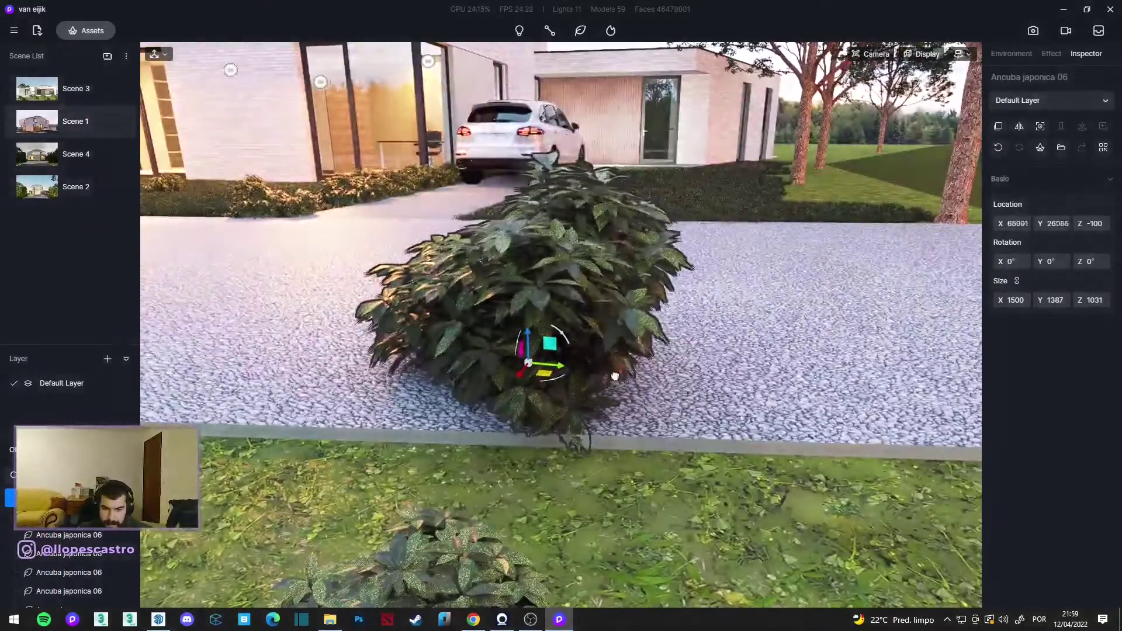
{"action": "left_click_drag", "start_coordinate": [614, 375], "coordinate": [578, 409]}
{"action": "left_click", "coordinate": [68, 121]}
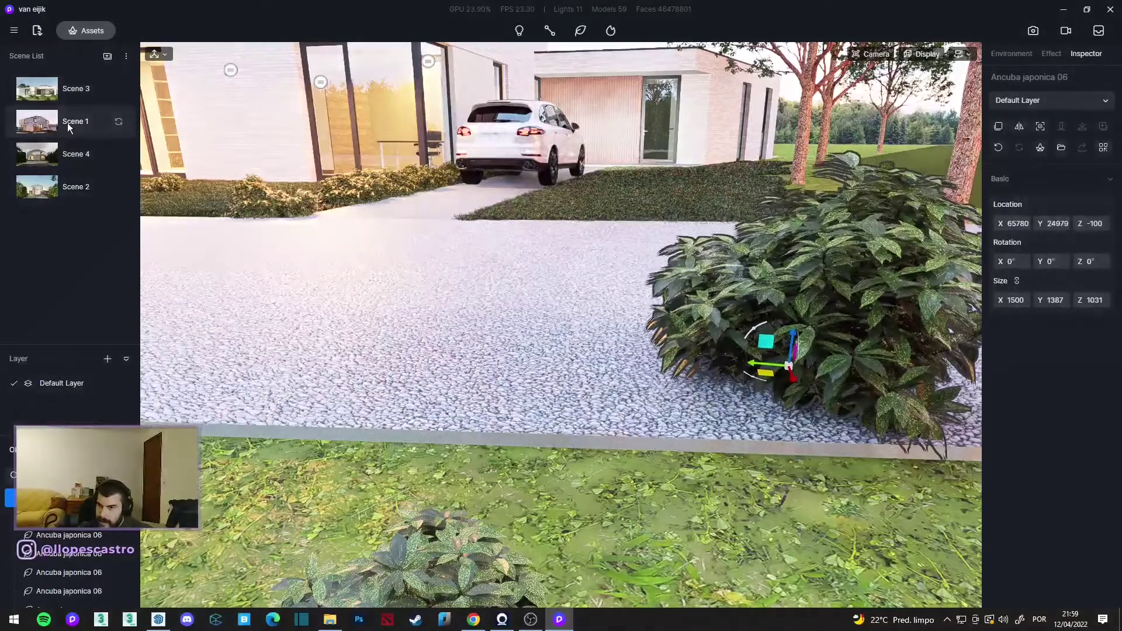
{"action": "left_click", "coordinate": [68, 124]}
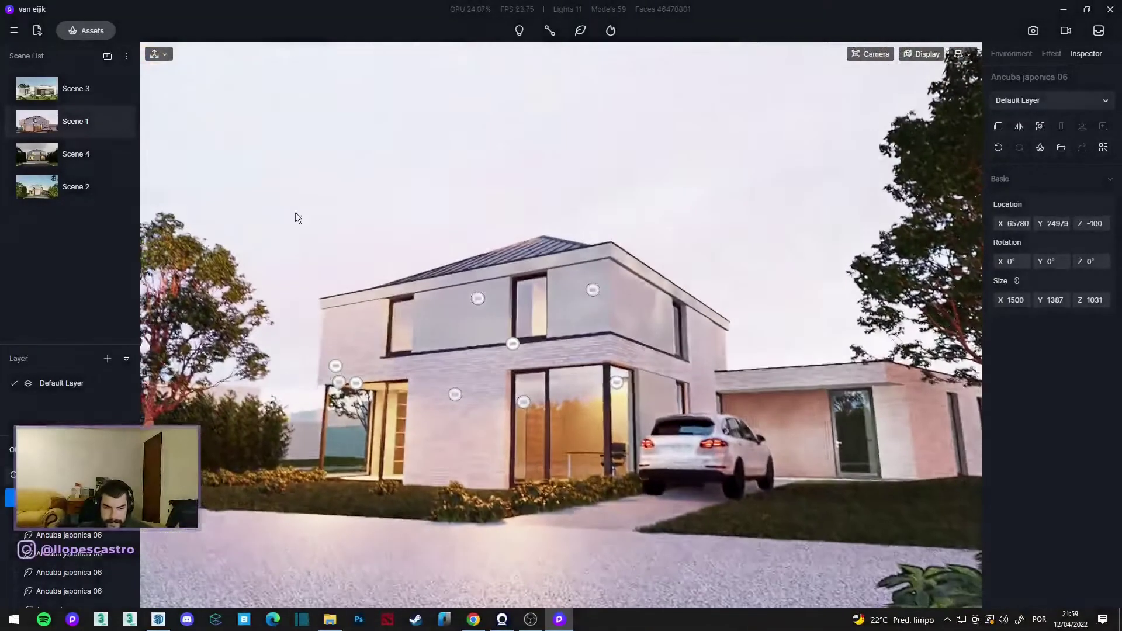
{"action": "key", "text": "f"}
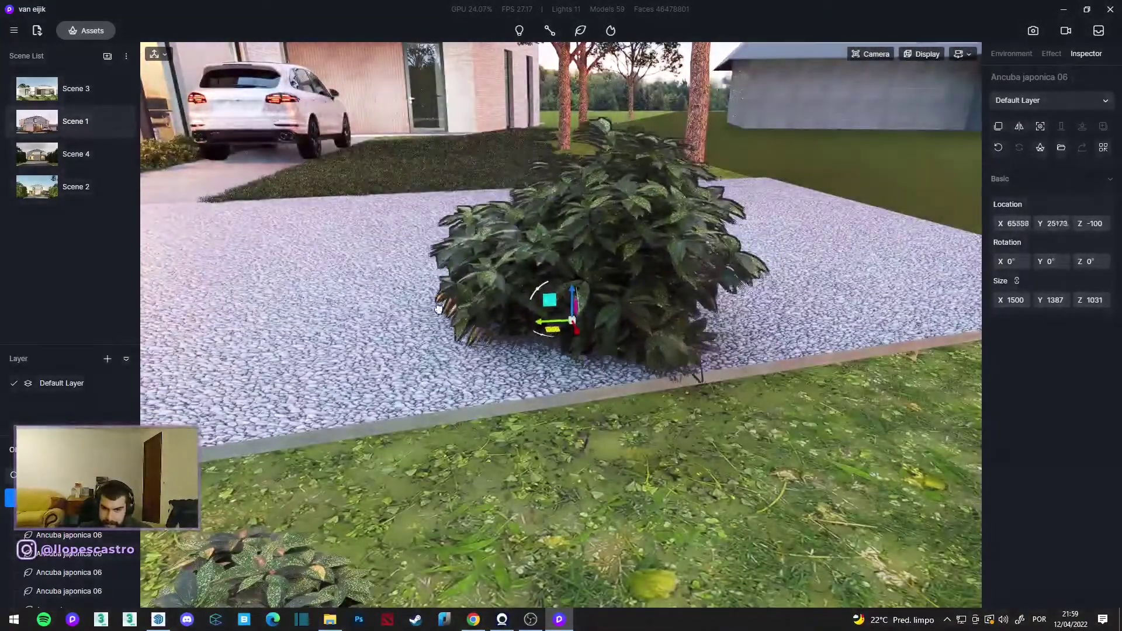
{"action": "left_click_drag", "start_coordinate": [438, 309], "coordinate": [426, 304]}
{"action": "left_click", "coordinate": [65, 123]}
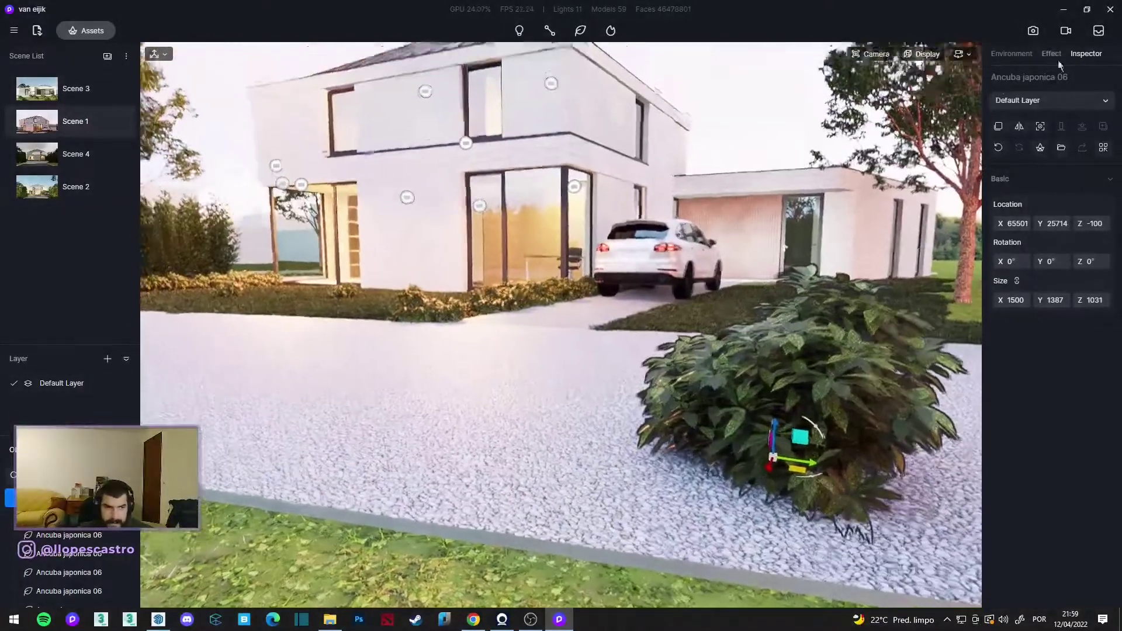
{"action": "left_click", "coordinate": [1051, 54]}
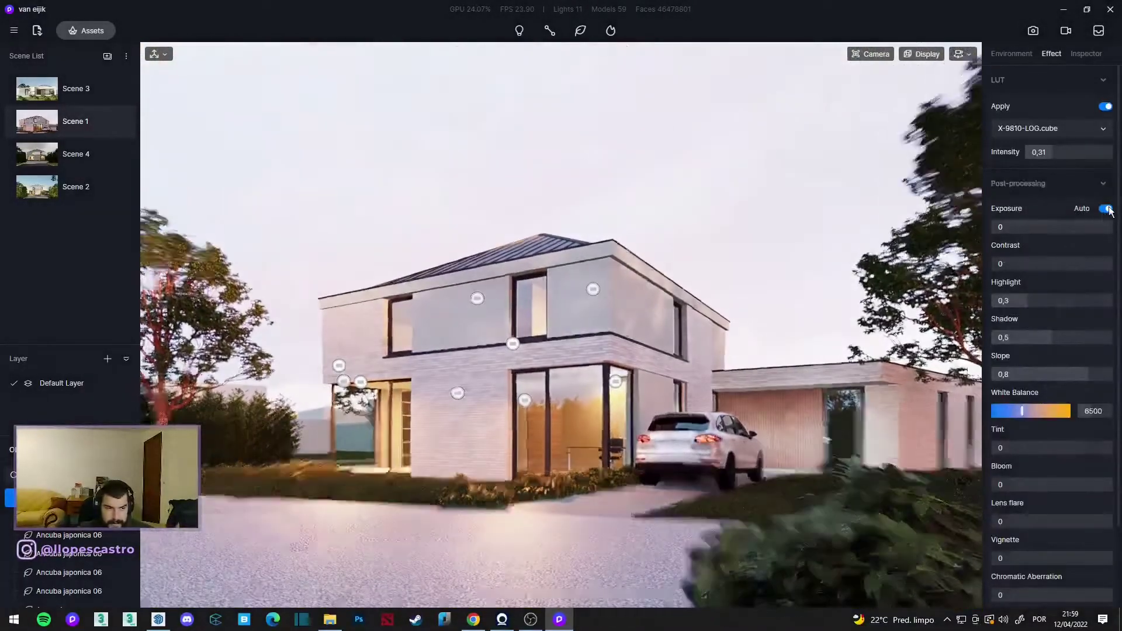
Set exposure to manual 0,03, update Scene 1, and shift the upper-facade area light left.
{"action": "left_click", "coordinate": [1106, 209]}
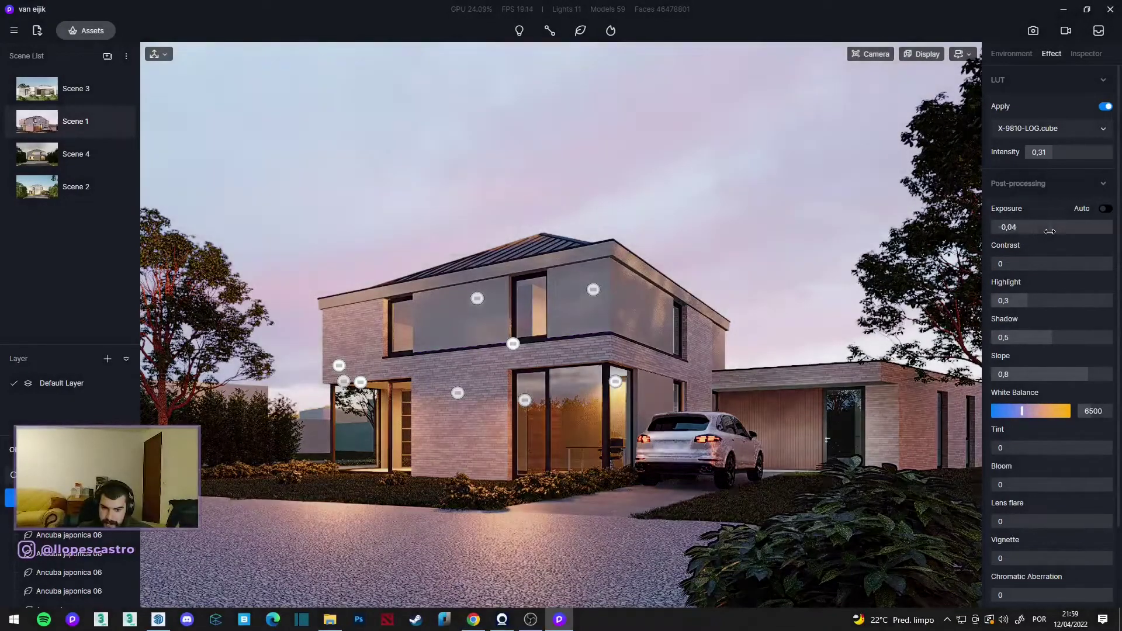
{"action": "left_click_drag", "start_coordinate": [1049, 231], "coordinate": [1053, 232]}
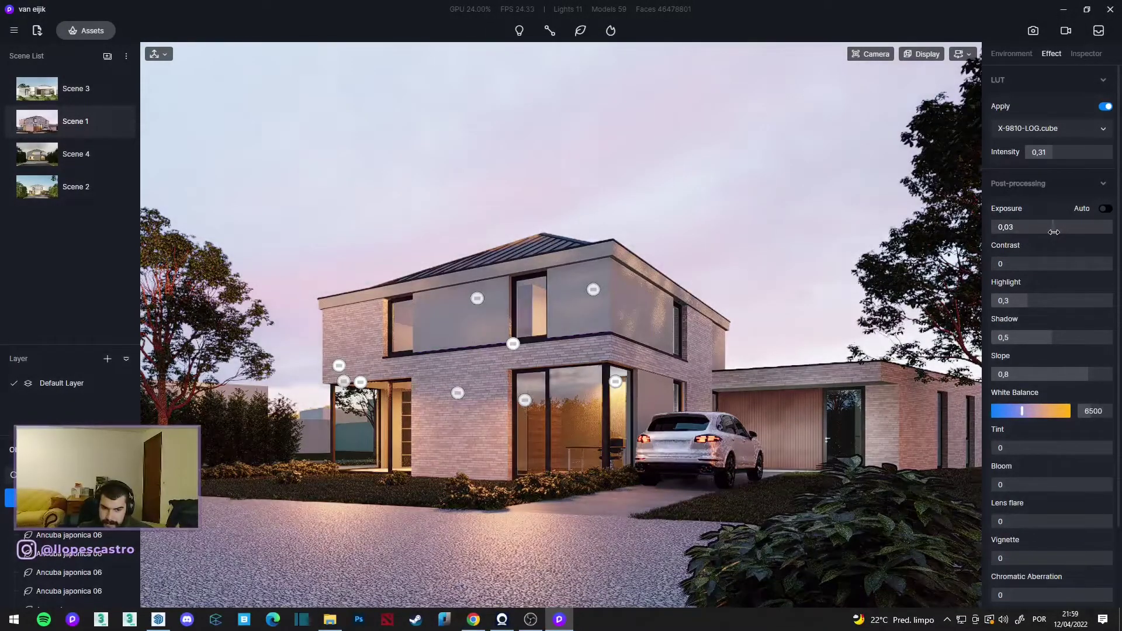
{"action": "left_click", "coordinate": [816, 185]}
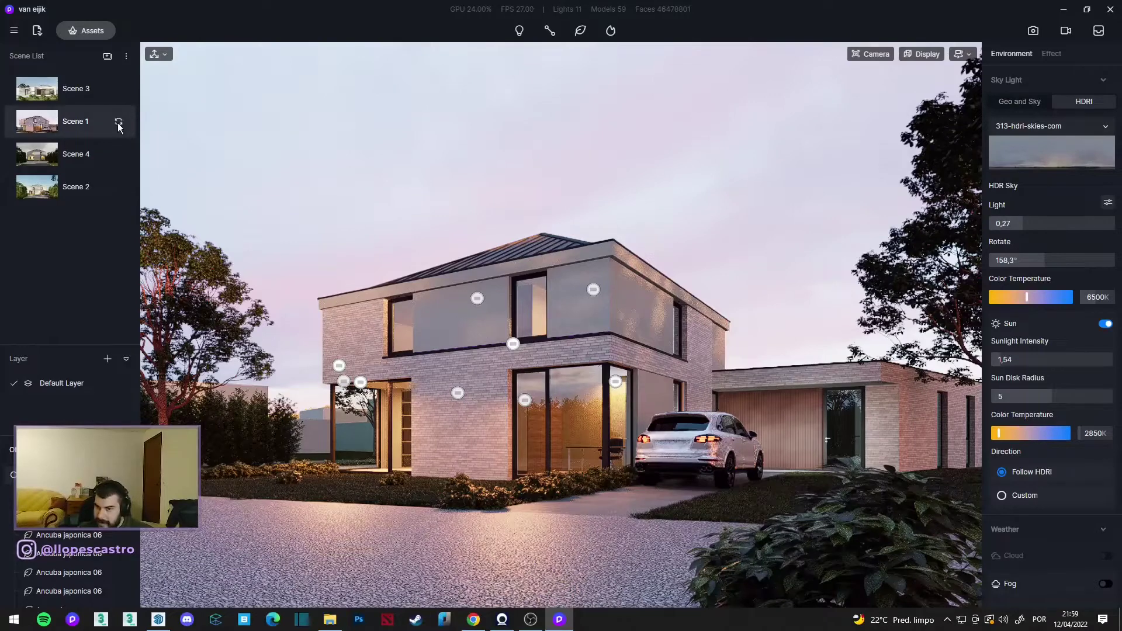
{"action": "left_click", "coordinate": [119, 123]}
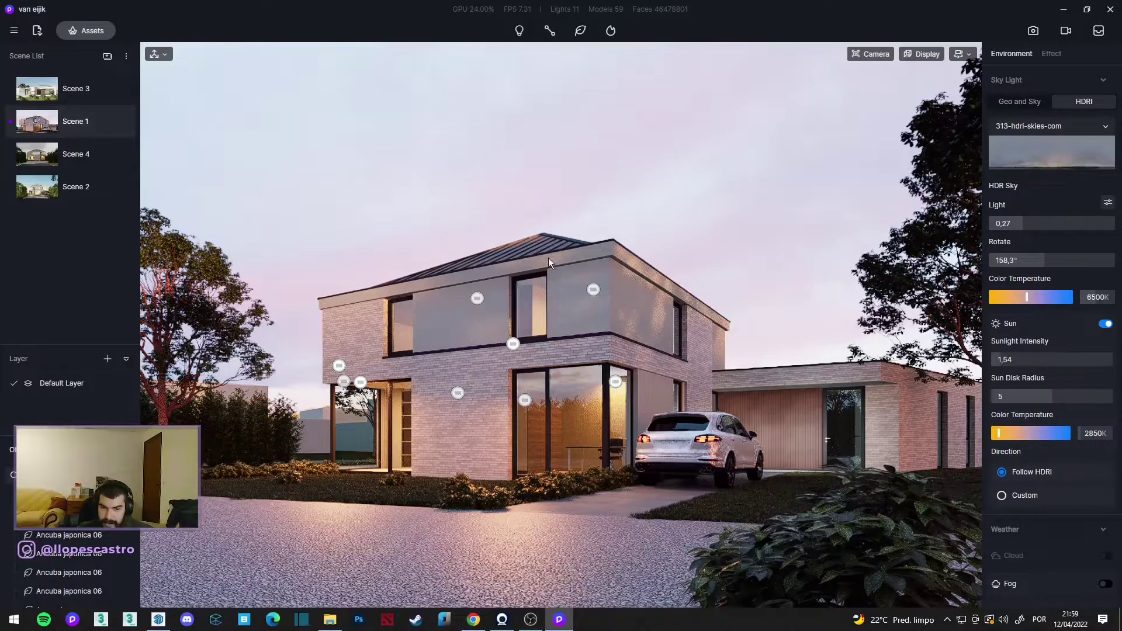
{"action": "left_click", "coordinate": [591, 288]}
{"action": "mouse_move", "coordinate": [621, 292]}
{"action": "left_mouse_down"}
{"action": "mouse_move", "coordinate": [535, 315]}
{"action": "mouse_move", "coordinate": [507, 294]}
{"action": "left_mouse_up"}
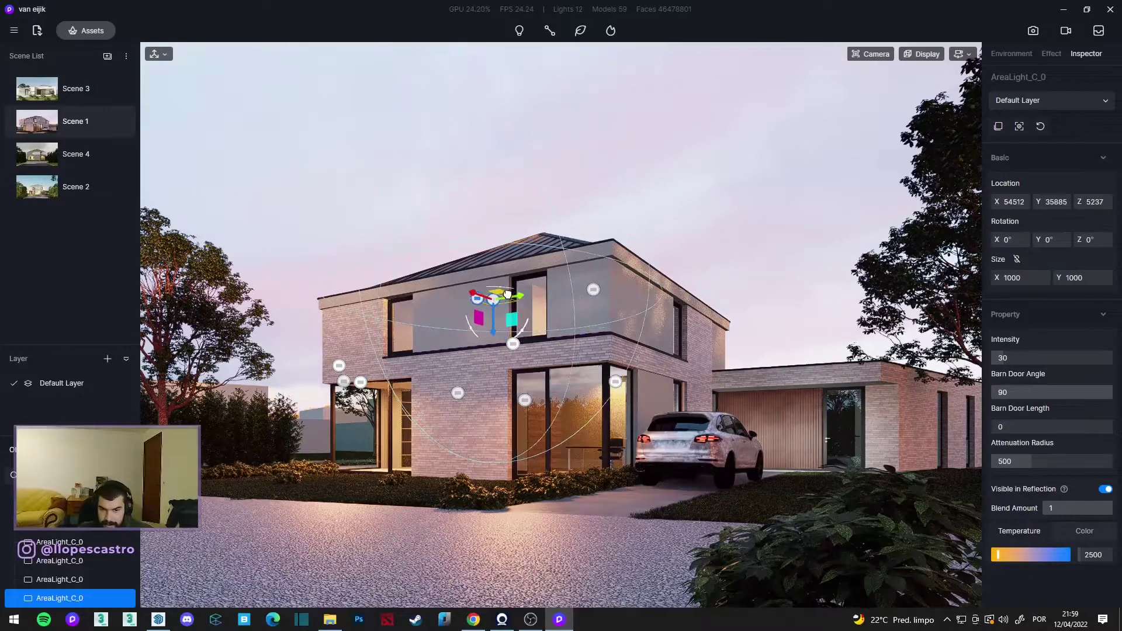
Move the area light over to the garage and position it along the ceiling.
{"action": "left_click_drag", "start_coordinate": [495, 323], "coordinate": [544, 282]}
{"action": "left_click", "coordinate": [554, 338]}
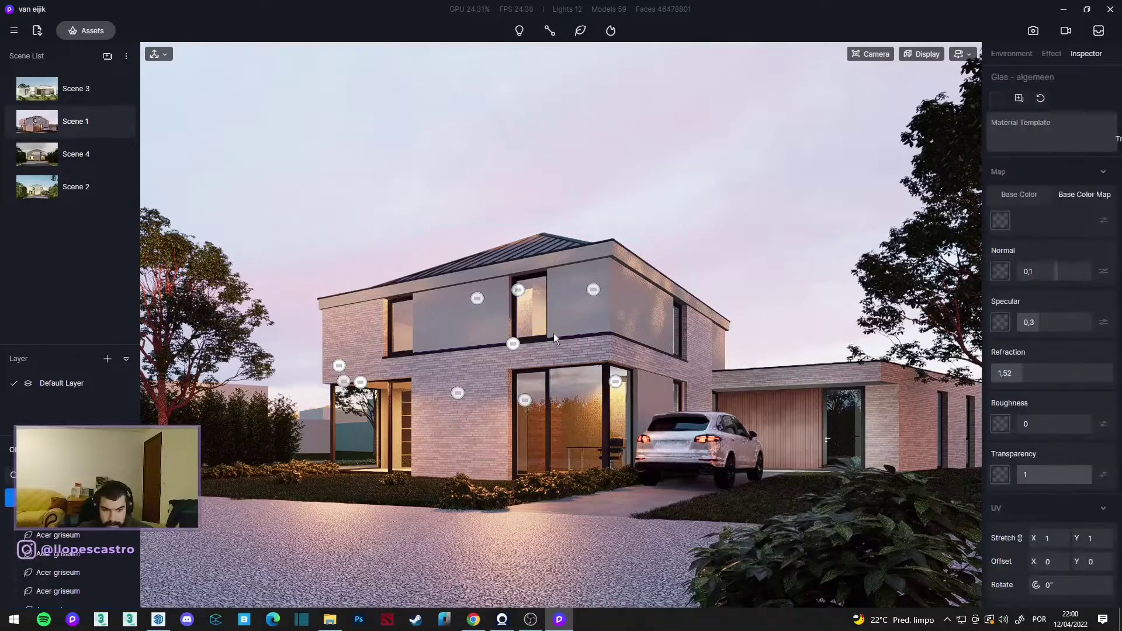
{"action": "left_click", "coordinate": [518, 290]}
{"action": "left_click_drag", "start_coordinate": [547, 288], "coordinate": [837, 283]}
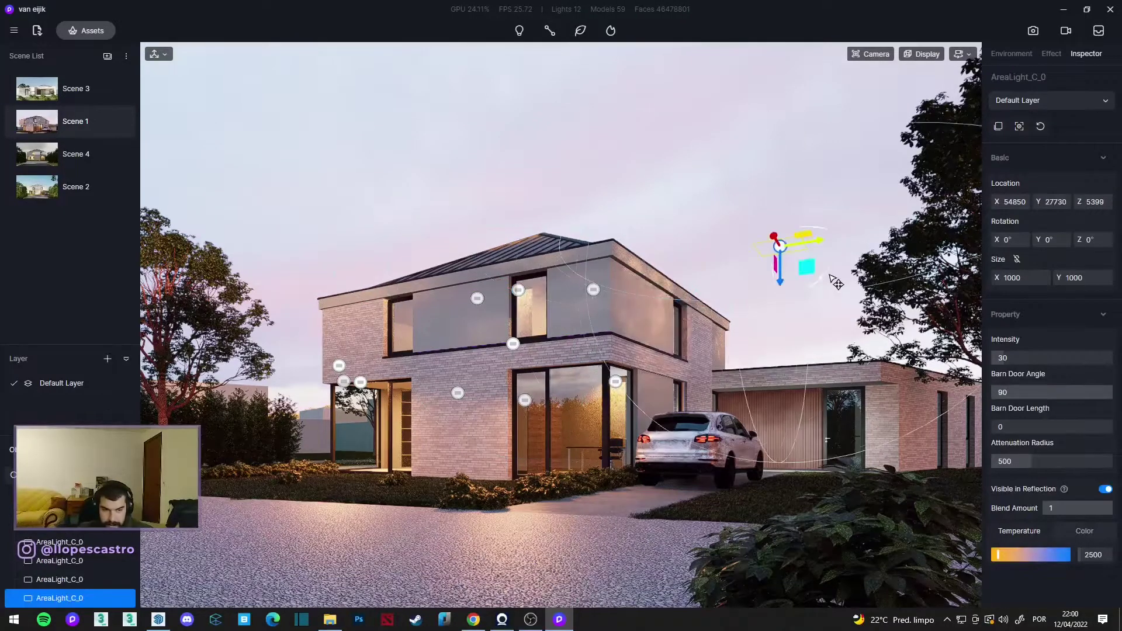
{"action": "mouse_move", "coordinate": [784, 236]}
{"action": "left_mouse_down"}
{"action": "mouse_move", "coordinate": [791, 419]}
{"action": "mouse_move", "coordinate": [821, 421]}
{"action": "left_mouse_up"}
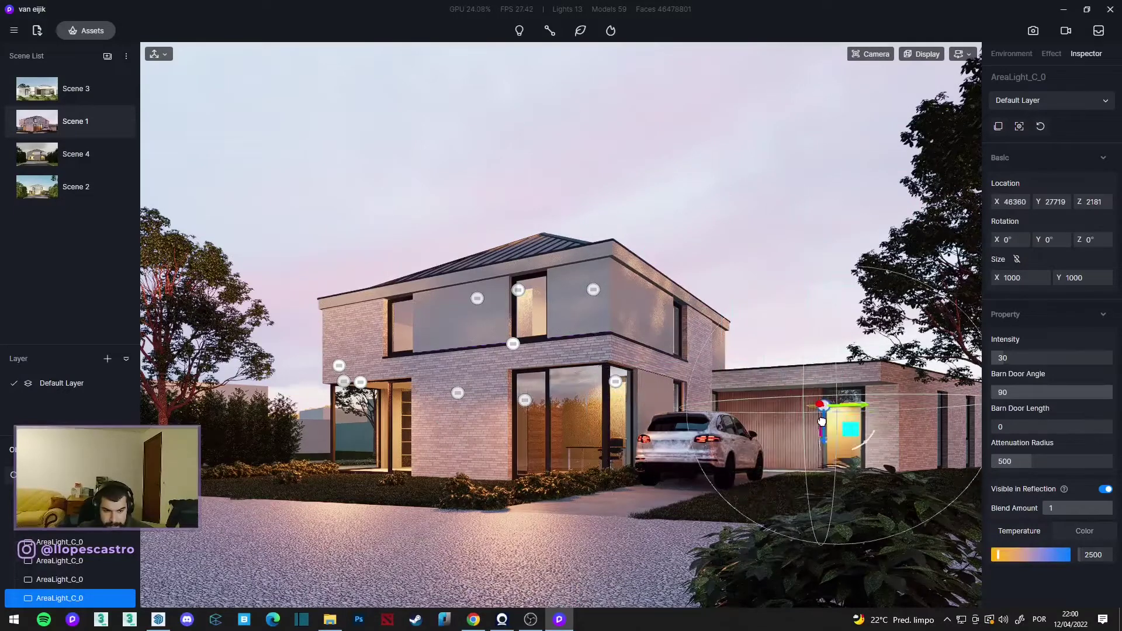
{"action": "mouse_move", "coordinate": [824, 443]}
{"action": "left_mouse_down"}
{"action": "mouse_move", "coordinate": [826, 430]}
{"action": "mouse_move", "coordinate": [758, 396]}
{"action": "mouse_move", "coordinate": [749, 416]}
{"action": "left_mouse_up"}
{"action": "key", "text": "f"}
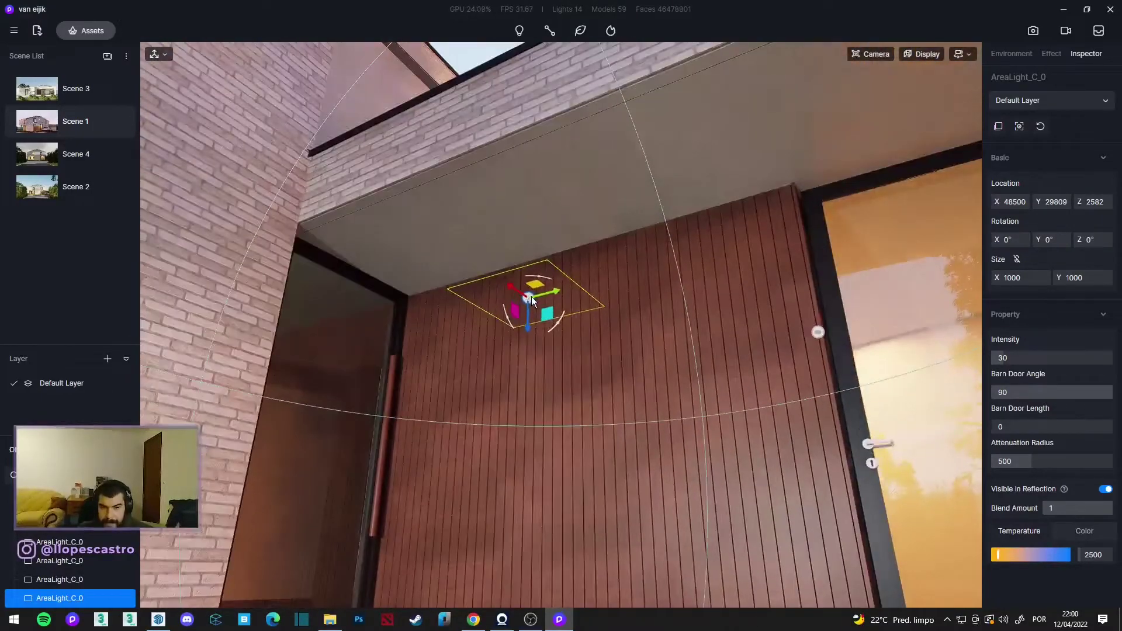
{"action": "left_click_drag", "start_coordinate": [531, 297], "coordinate": [566, 204]}
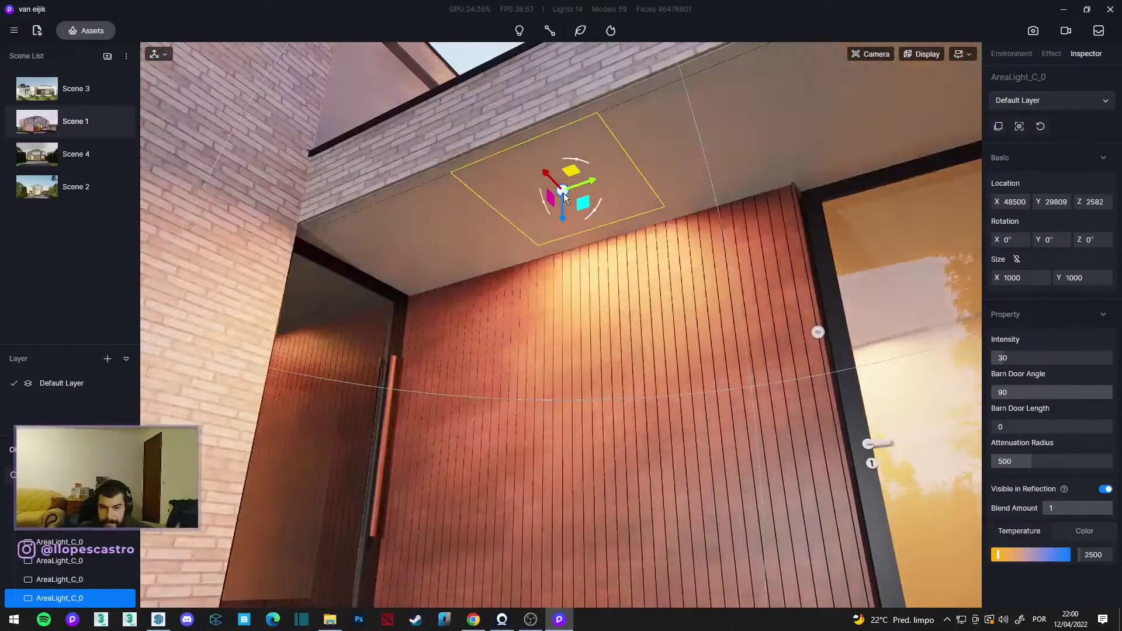
{"action": "mouse_move", "coordinate": [1058, 278]}
{"action": "left_mouse_down"}
{"action": "mouse_move", "coordinate": [1032, 281]}
{"action": "mouse_move", "coordinate": [1089, 283]}
{"action": "left_mouse_up"}
{"action": "type", "text": "25"}
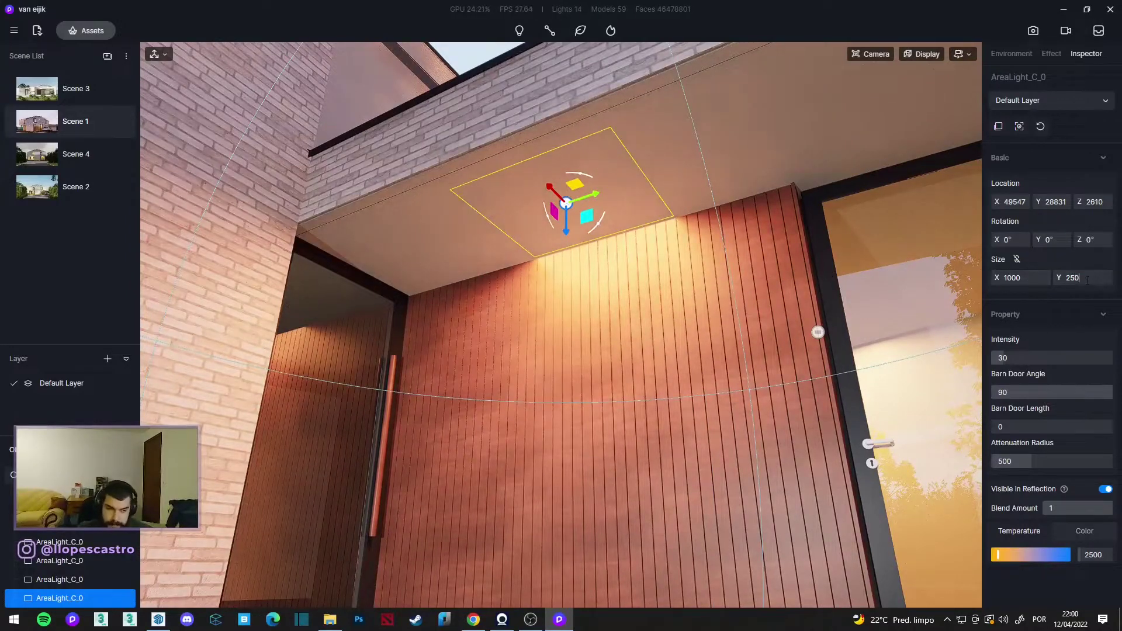
Resize the area light to 2500 along Y and narrow it to 400, then 200.
{"action": "type", "text": "0"}
{"action": "key", "text": "Return"}
{"action": "type", "text": "400"}
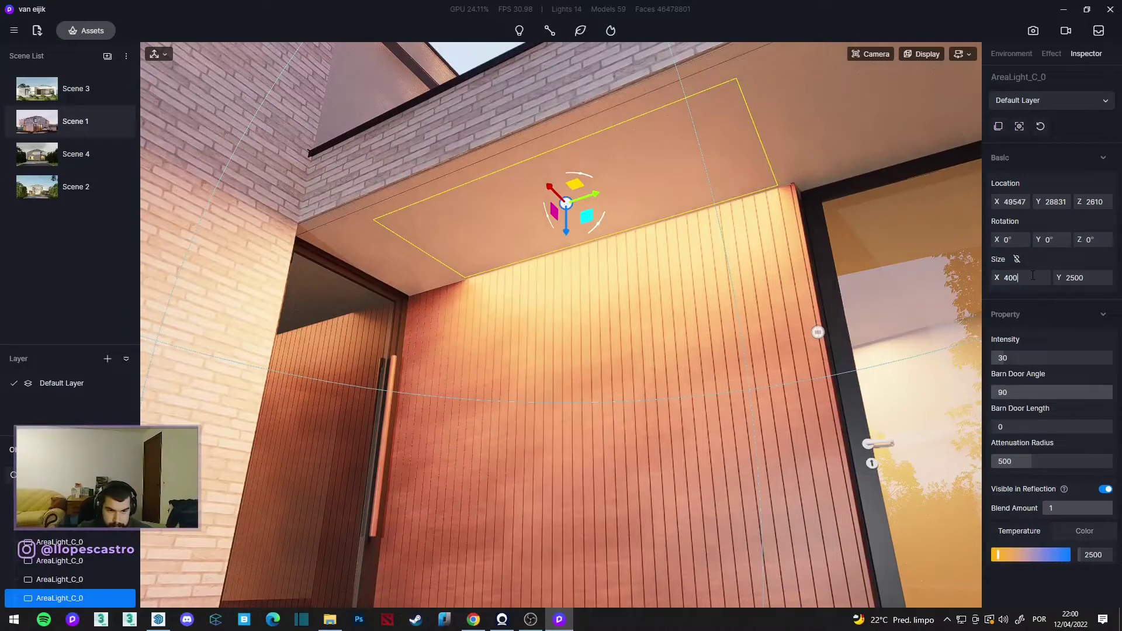
{"action": "key", "text": "Return"}
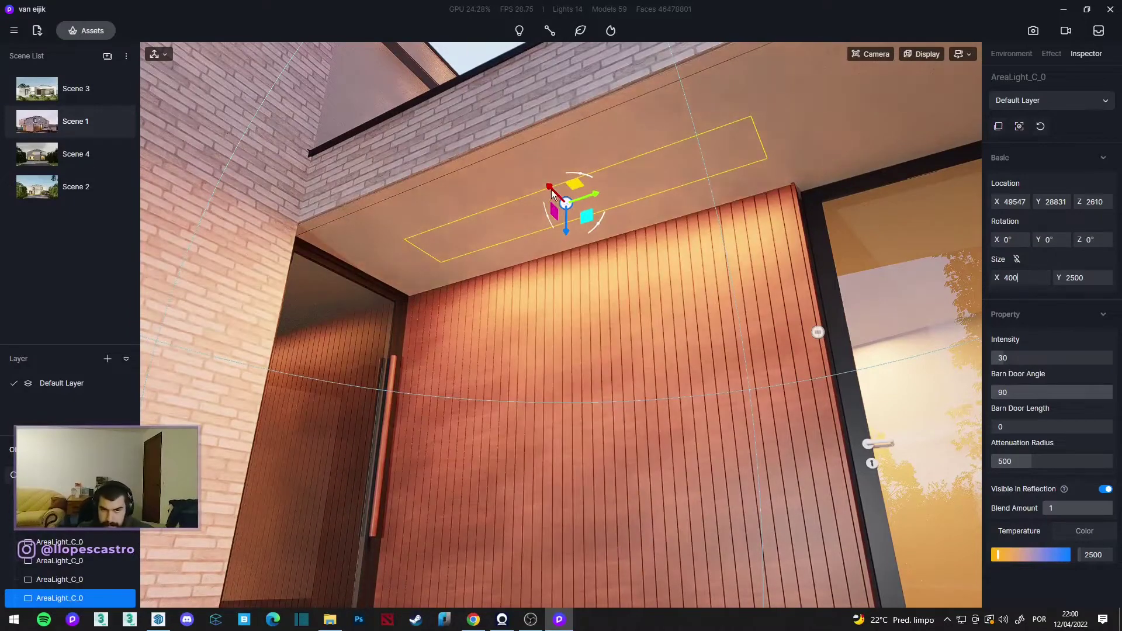
{"action": "mouse_move", "coordinate": [565, 210]}
{"action": "left_mouse_down"}
{"action": "mouse_move", "coordinate": [592, 237]}
{"action": "mouse_move", "coordinate": [561, 239]}
{"action": "left_mouse_up"}
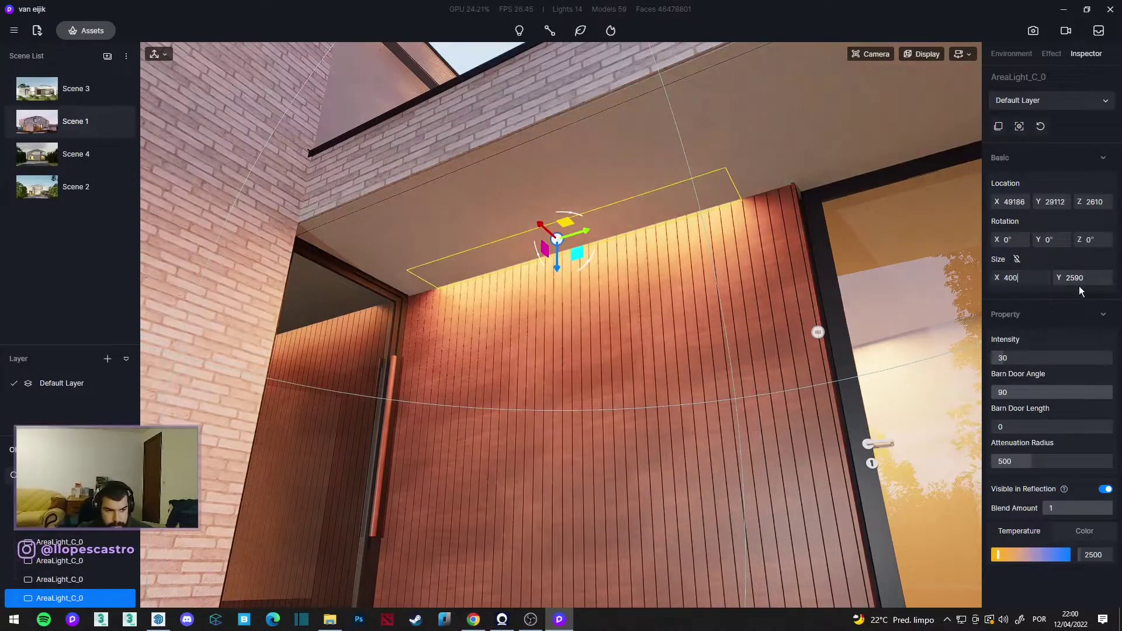
{"action": "left_click", "coordinate": [1017, 278]}
{"action": "type", "text": "200"}
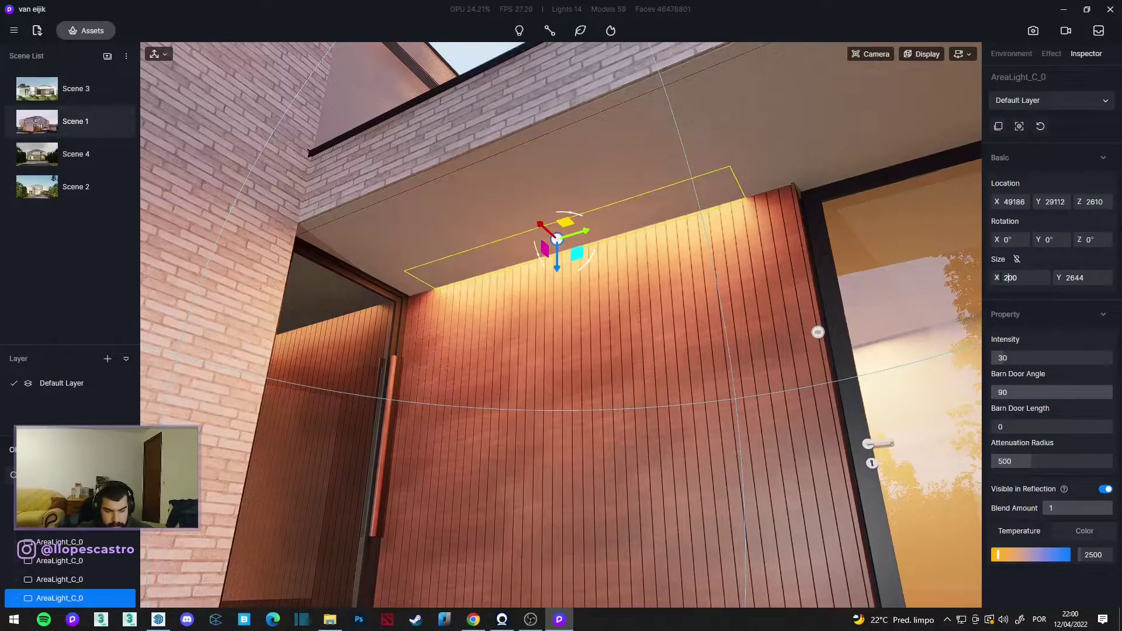
{"action": "key", "text": "Return"}
Select the Golden Privet 03 plant, then the Ancuba japonica 06 bush in the foreground.
{"action": "scroll", "coordinate": [853, 462], "scroll_direction": "down", "scroll_amount": 10}
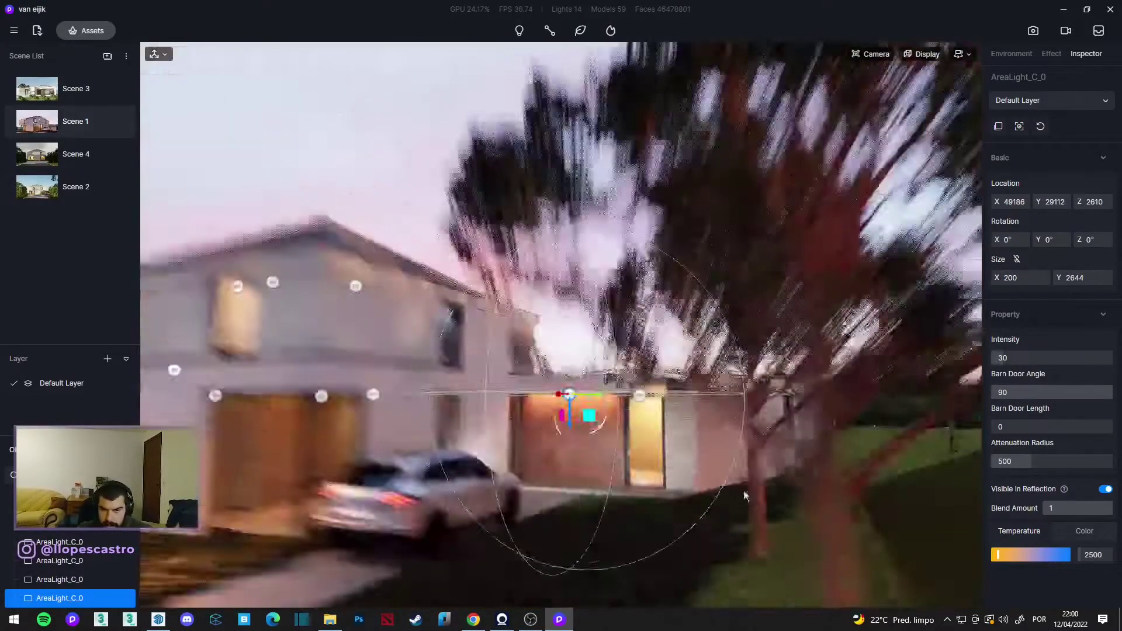
{"action": "left_click", "coordinate": [61, 127]}
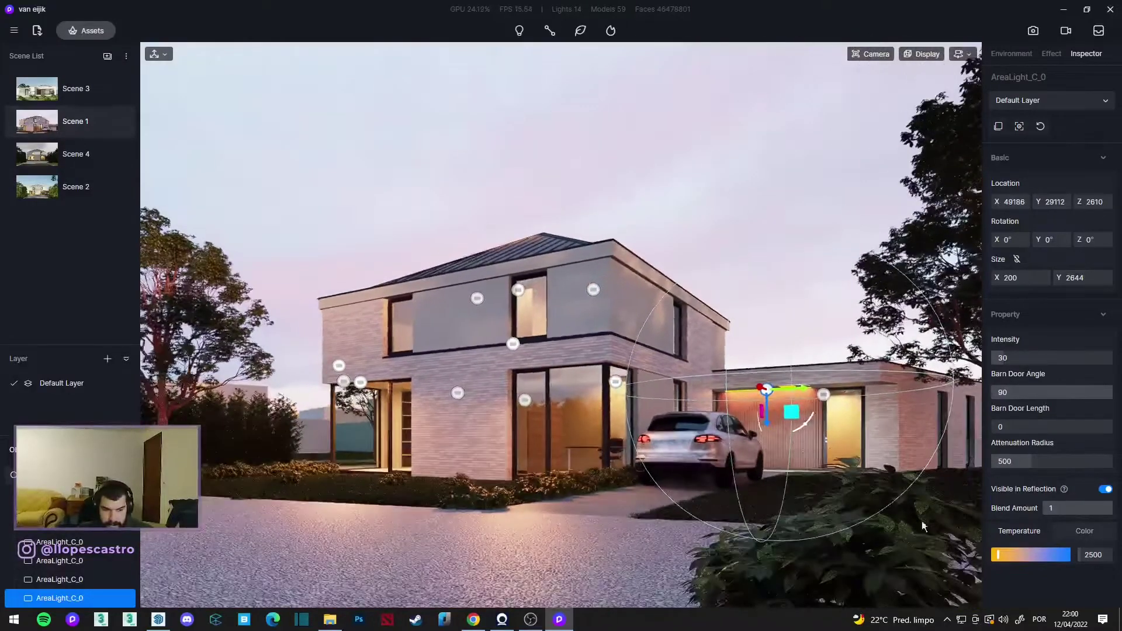
{"action": "scroll", "coordinate": [703, 341], "scroll_direction": "up", "scroll_amount": 5}
{"action": "left_click", "coordinate": [636, 480]}
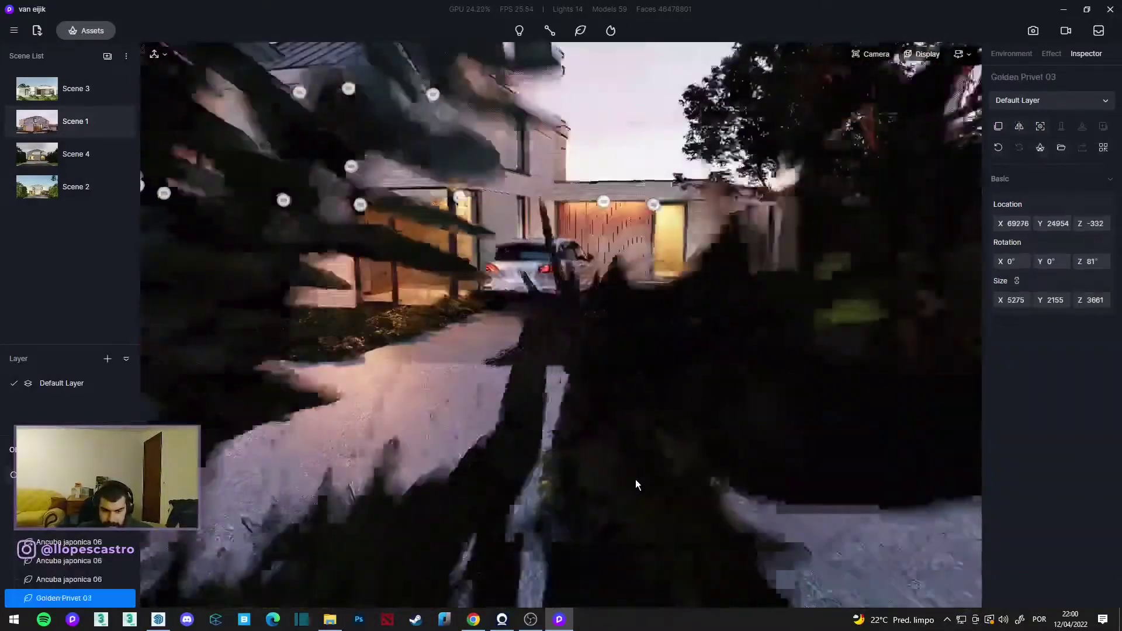
{"action": "scroll", "coordinate": [636, 484], "scroll_direction": "down", "scroll_amount": 5}
{"action": "left_click", "coordinate": [593, 493]}
Move the Ancuba japonica 06 bush from the gravel into the bed by the garage corner.
{"action": "left_click_drag", "start_coordinate": [607, 431], "coordinate": [670, 186]}
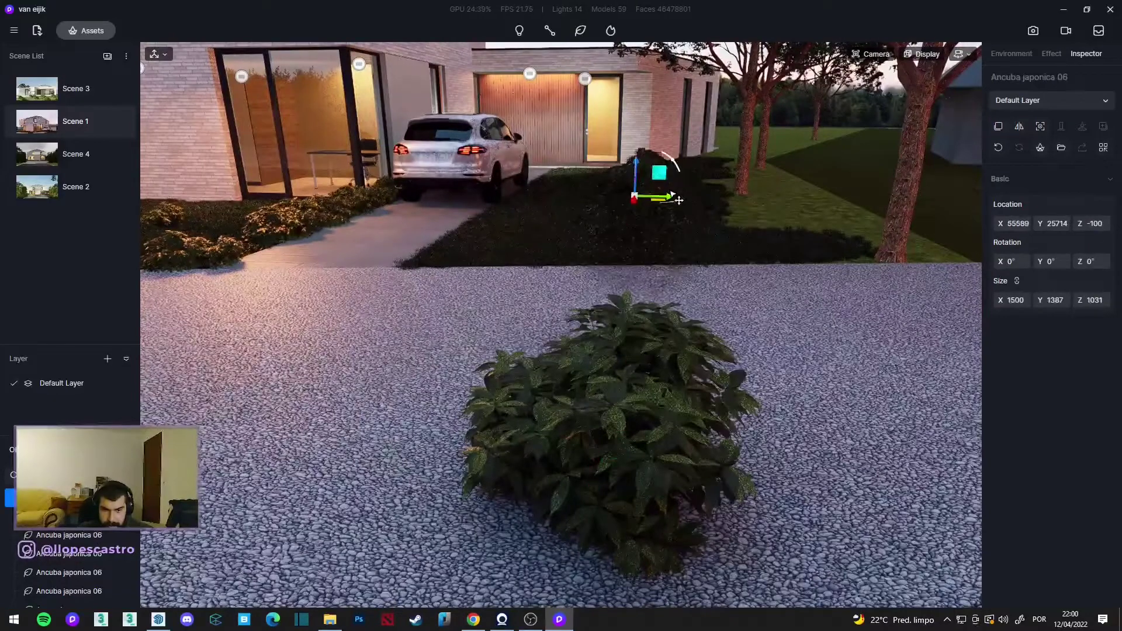
{"action": "scroll", "coordinate": [670, 186], "scroll_direction": "up", "scroll_amount": 5}
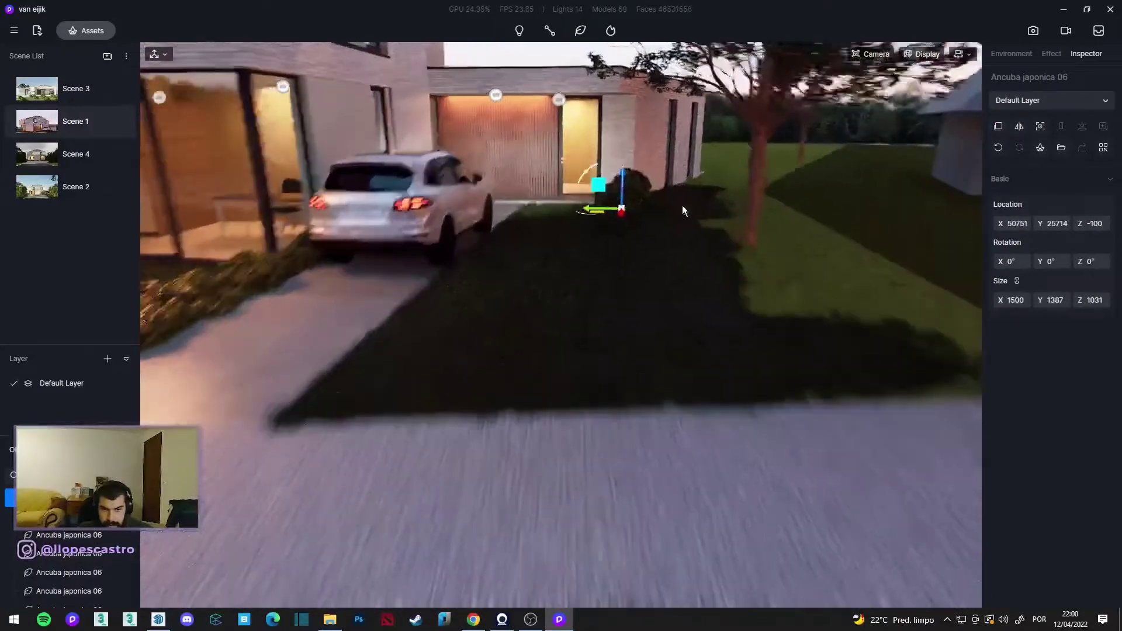
{"action": "left_click_drag", "start_coordinate": [622, 264], "coordinate": [666, 244]}
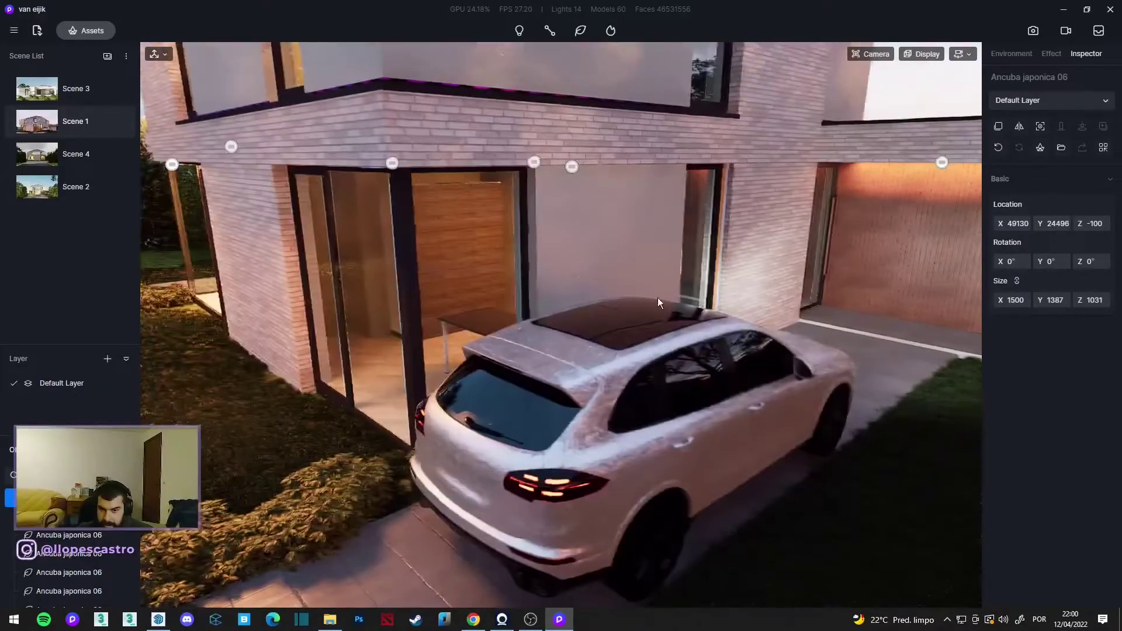
Orbit around the car to check the bush placement, then return to the Scene 1 camera.
{"action": "right_click_drag", "start_coordinate": [657, 302], "coordinate": [315, 240]}
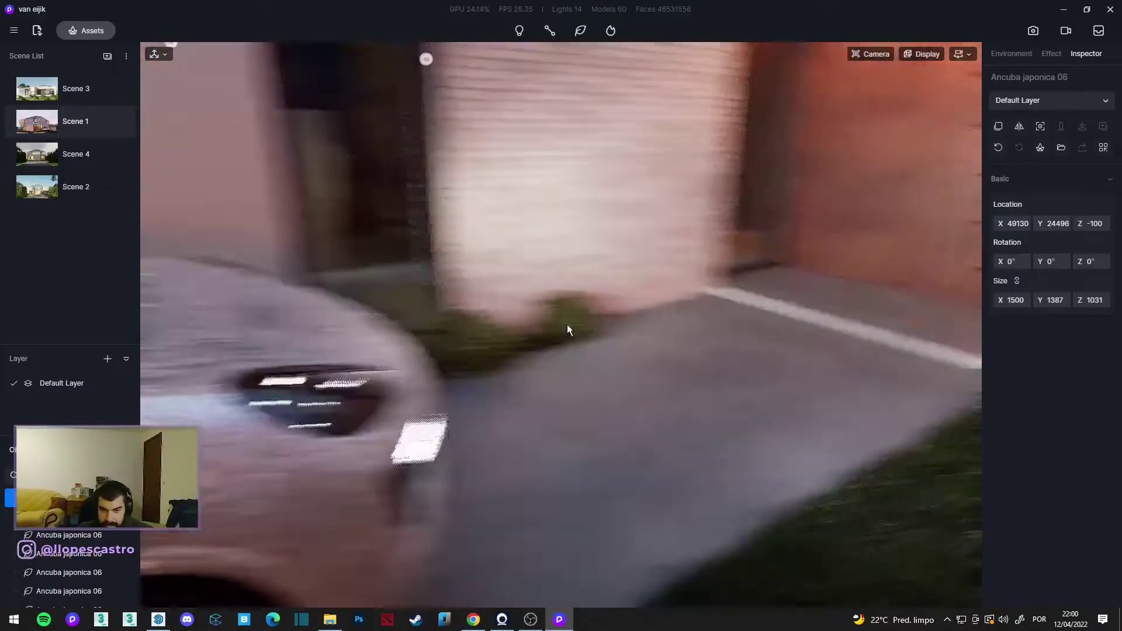
{"action": "scroll", "coordinate": [322, 269], "scroll_direction": "up", "scroll_amount": 2}
{"action": "scroll", "coordinate": [331, 299], "scroll_direction": "up", "scroll_amount": 2}
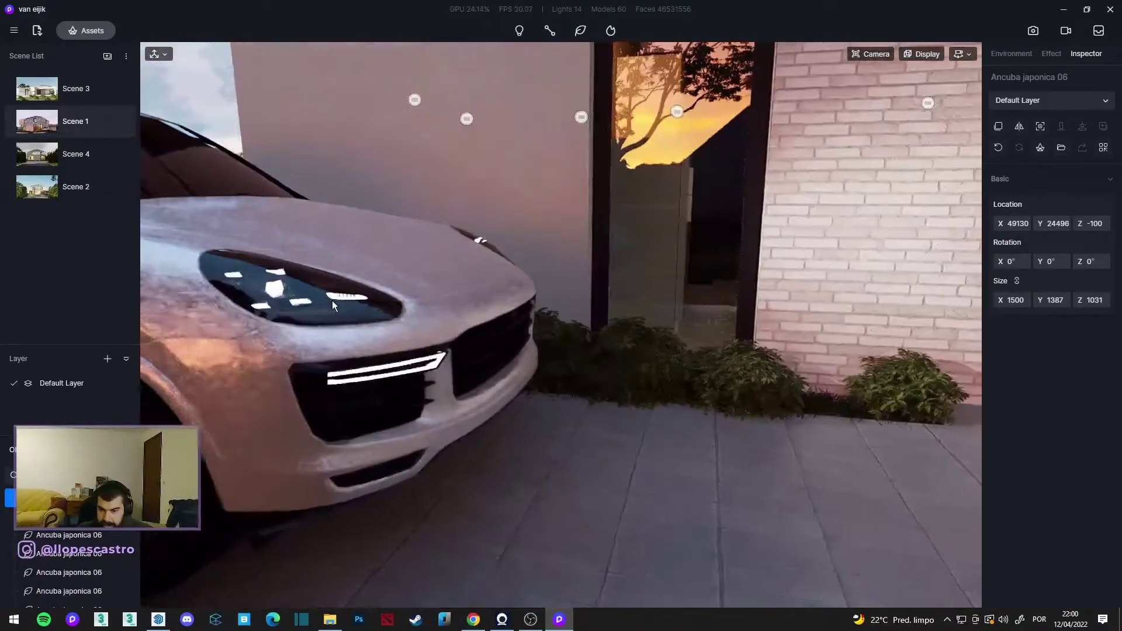
{"action": "scroll", "coordinate": [333, 300], "scroll_direction": "up", "scroll_amount": 3}
{"action": "scroll", "coordinate": [374, 300], "scroll_direction": "up", "scroll_amount": 3}
{"action": "scroll", "coordinate": [408, 300], "scroll_direction": "down", "scroll_amount": 3}
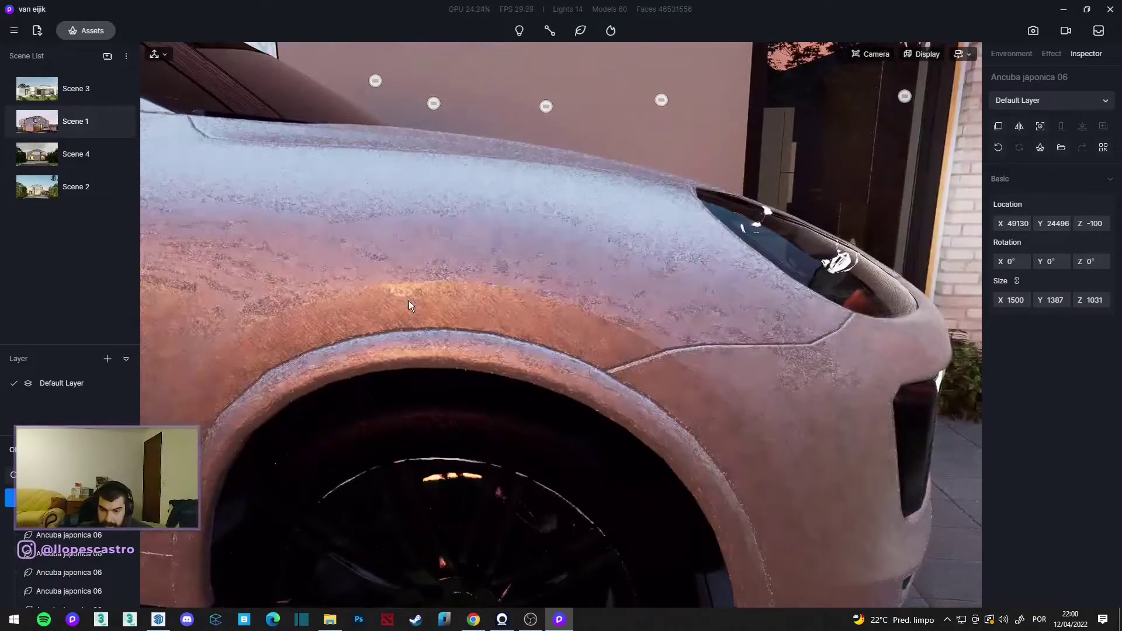
{"action": "mouse_move", "coordinate": [415, 293]}
{"action": "right_mouse_down"}
{"action": "mouse_move", "coordinate": [752, 270]}
{"action": "mouse_move", "coordinate": [143, 132]}
{"action": "right_mouse_up"}
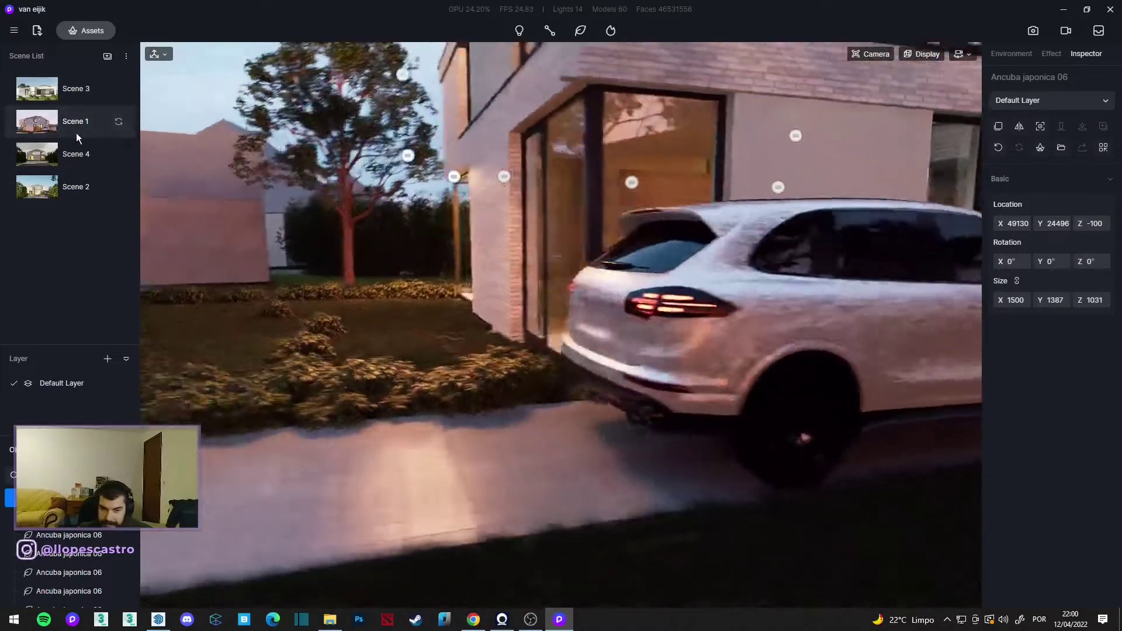
{"action": "left_click", "coordinate": [76, 134]}
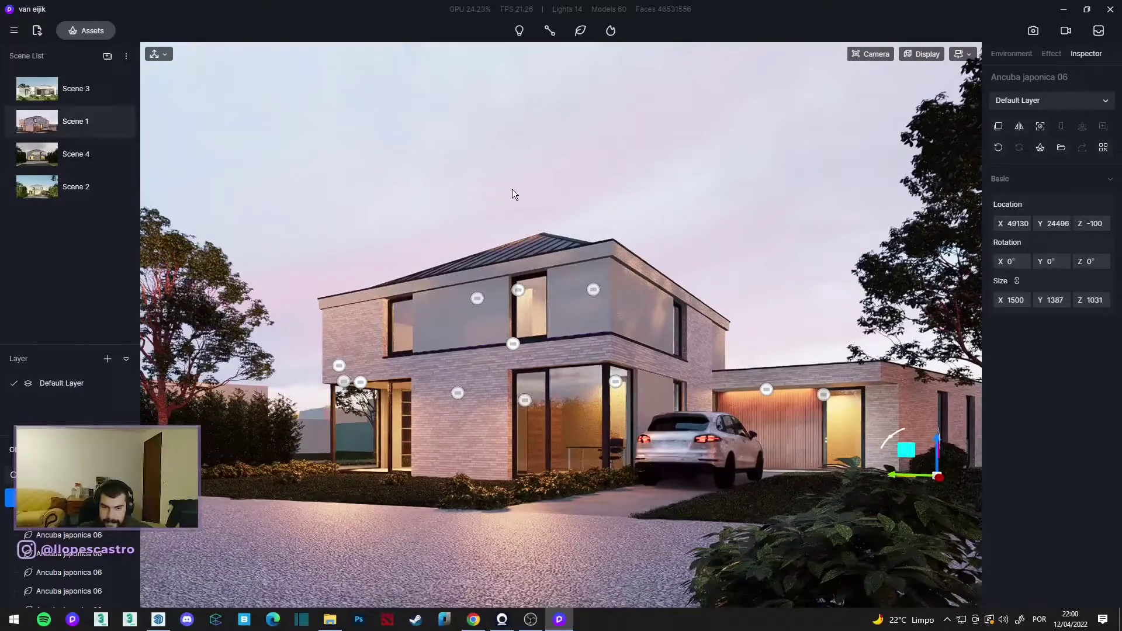
Deselect the bush, save the project, and bring up the still-image render settings.
{"action": "left_click", "coordinate": [512, 188]}
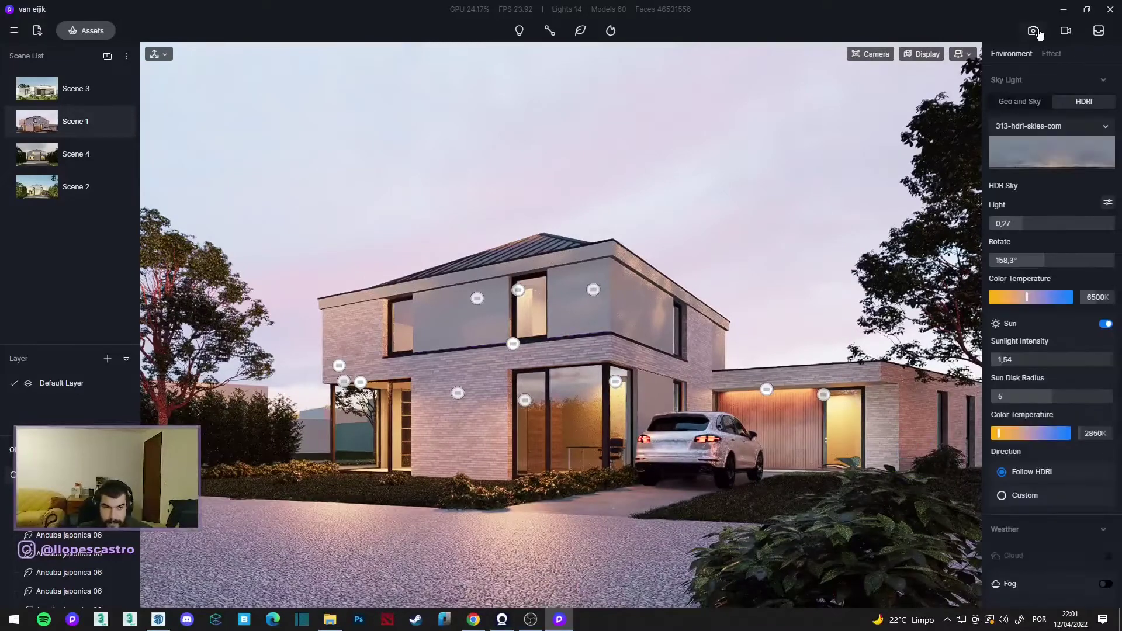
{"action": "key", "text": "ctrl+s"}
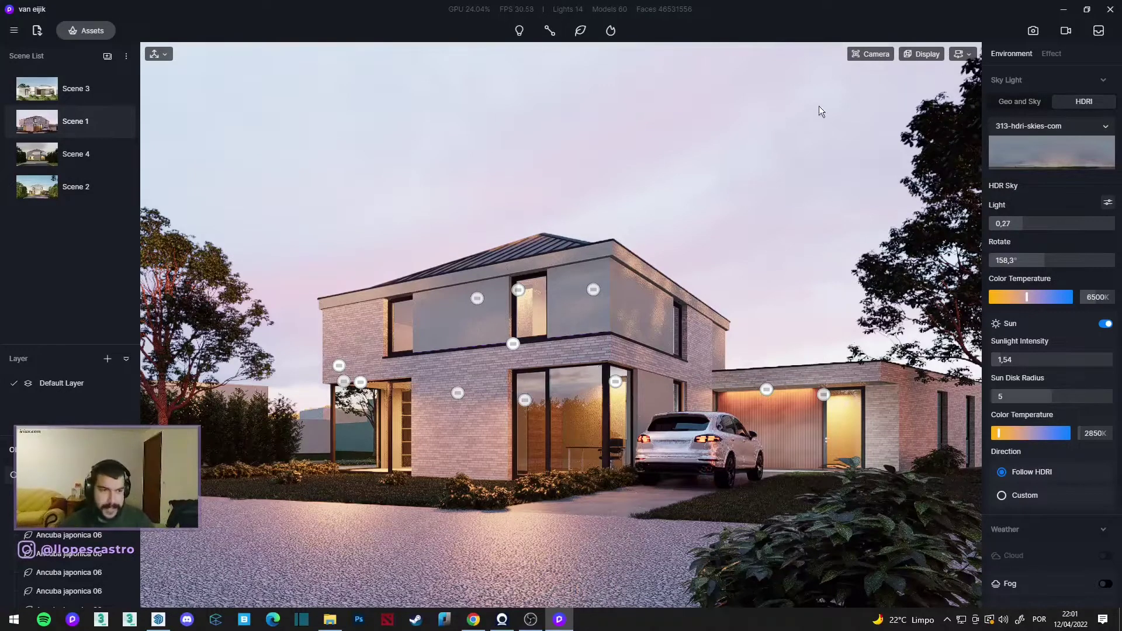
{"action": "mouse_move", "coordinate": [1052, 263]}
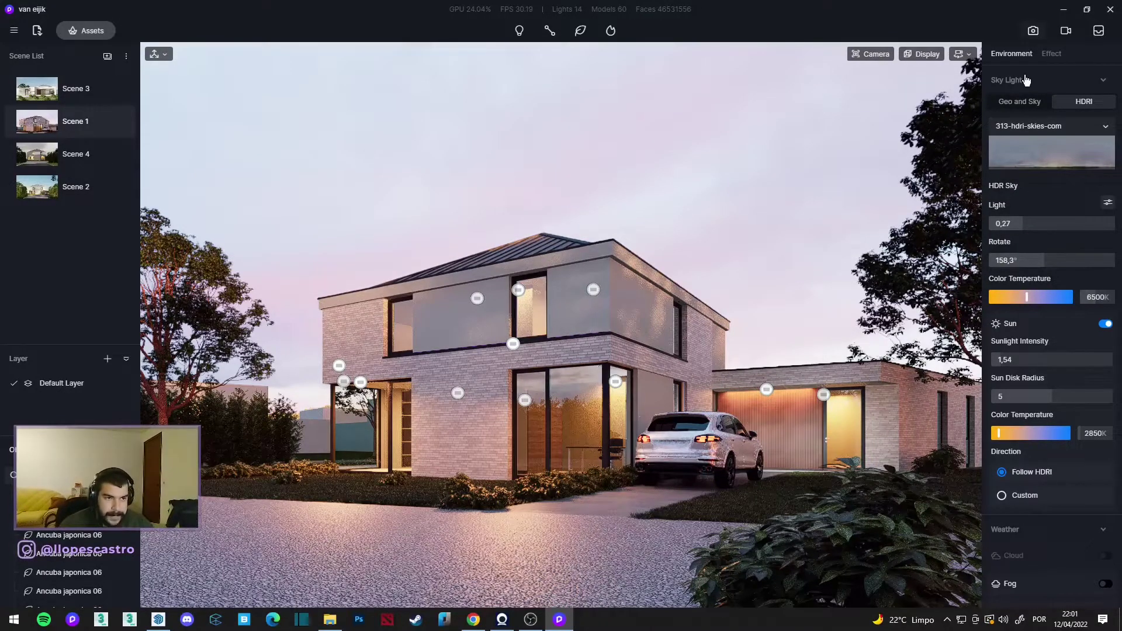
{"action": "left_click", "coordinate": [1033, 30]}
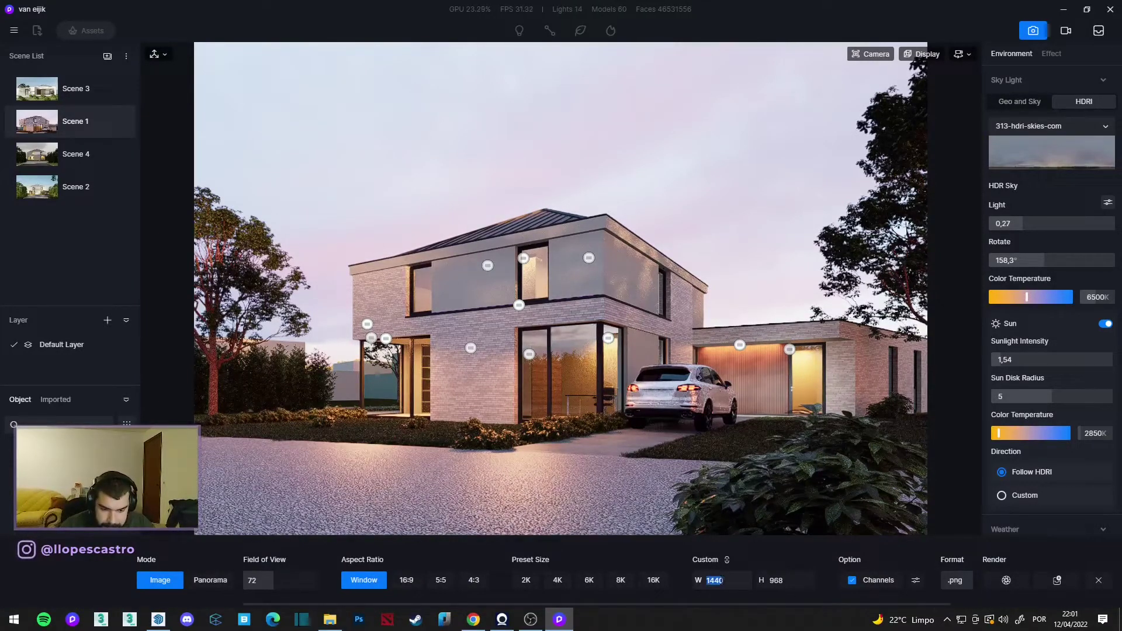
Set 3500 × 2353 JPG output without channels, and render Scene 1 and Scene 4.
{"action": "type", "text": "00"}
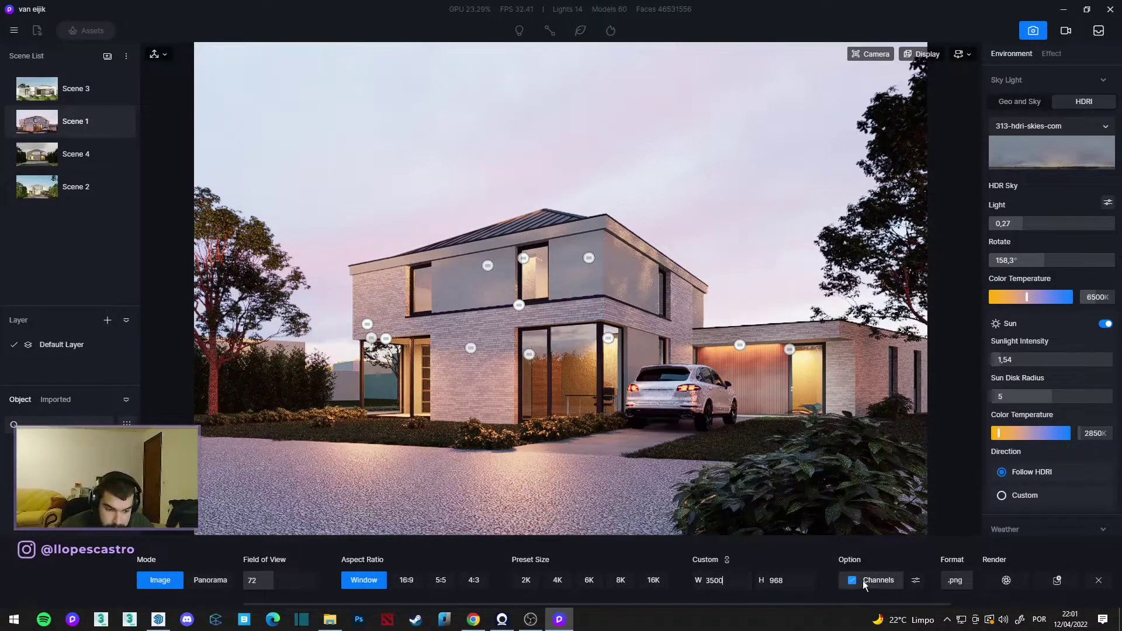
{"action": "left_click", "coordinate": [852, 580]}
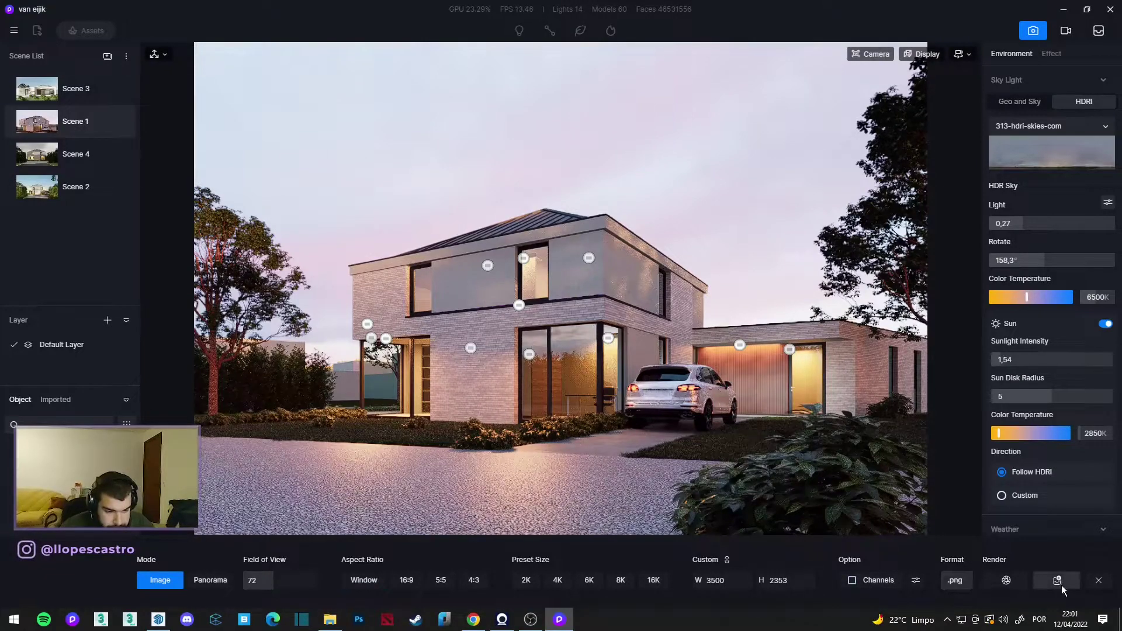
{"action": "left_click", "coordinate": [956, 581]}
{"action": "left_click", "coordinate": [921, 567]}
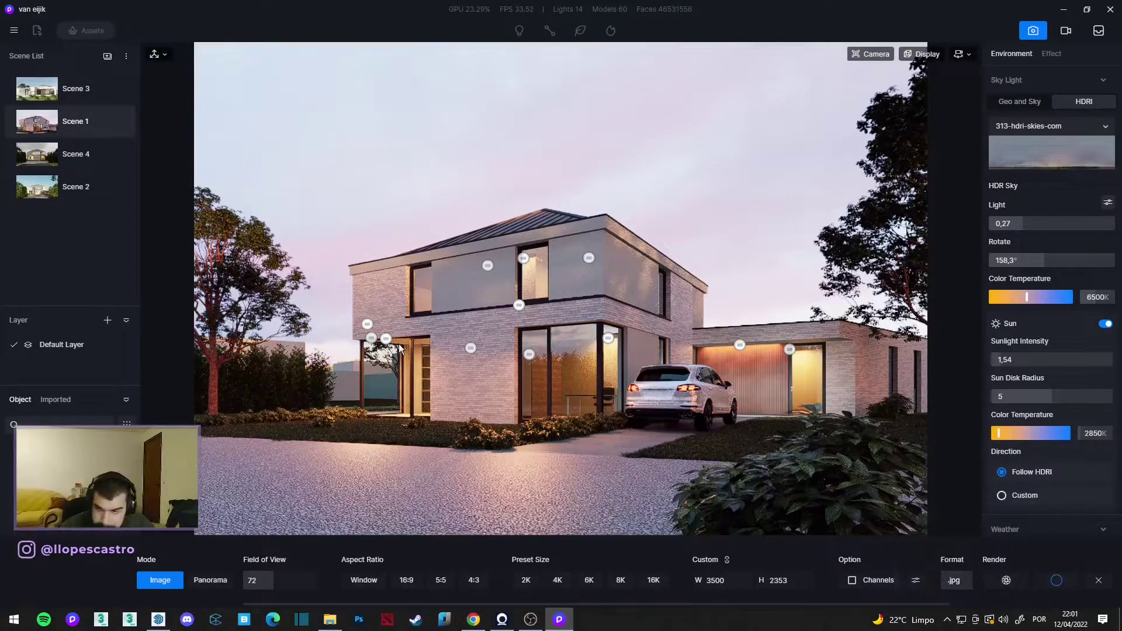
{"action": "left_click", "coordinate": [74, 153]}
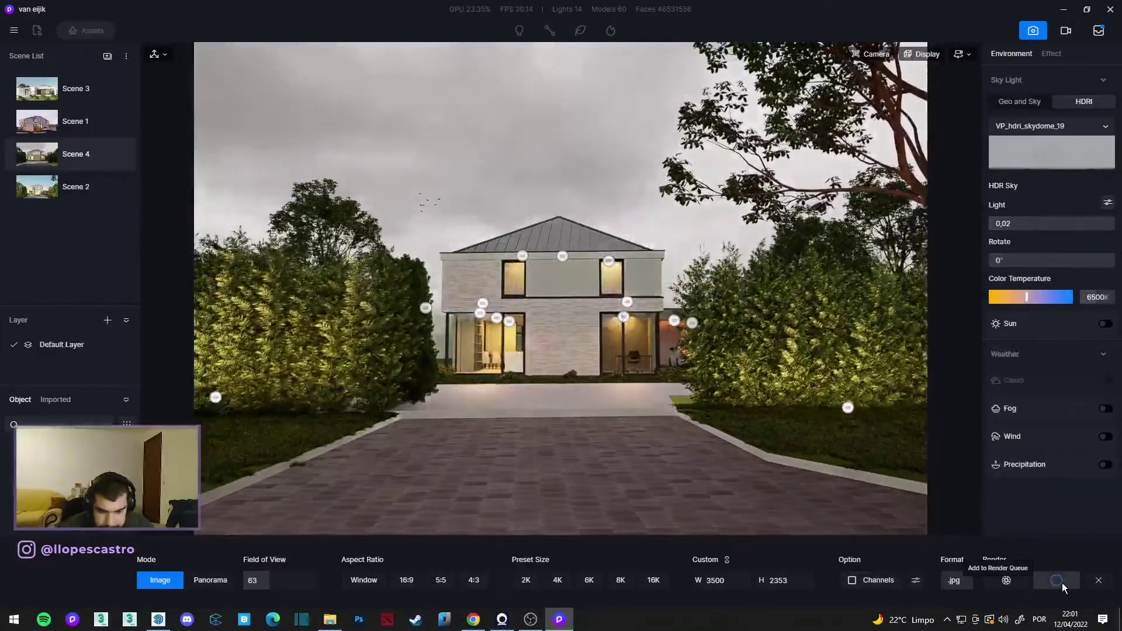
{"action": "left_click", "coordinate": [1061, 583]}
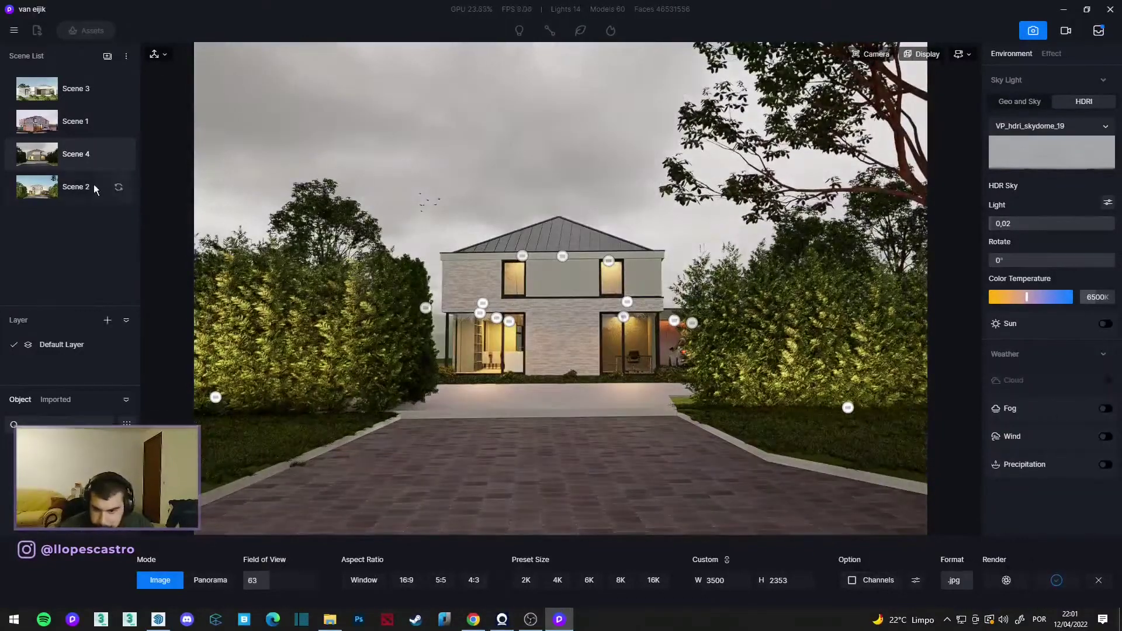
{"action": "left_click", "coordinate": [73, 188]}
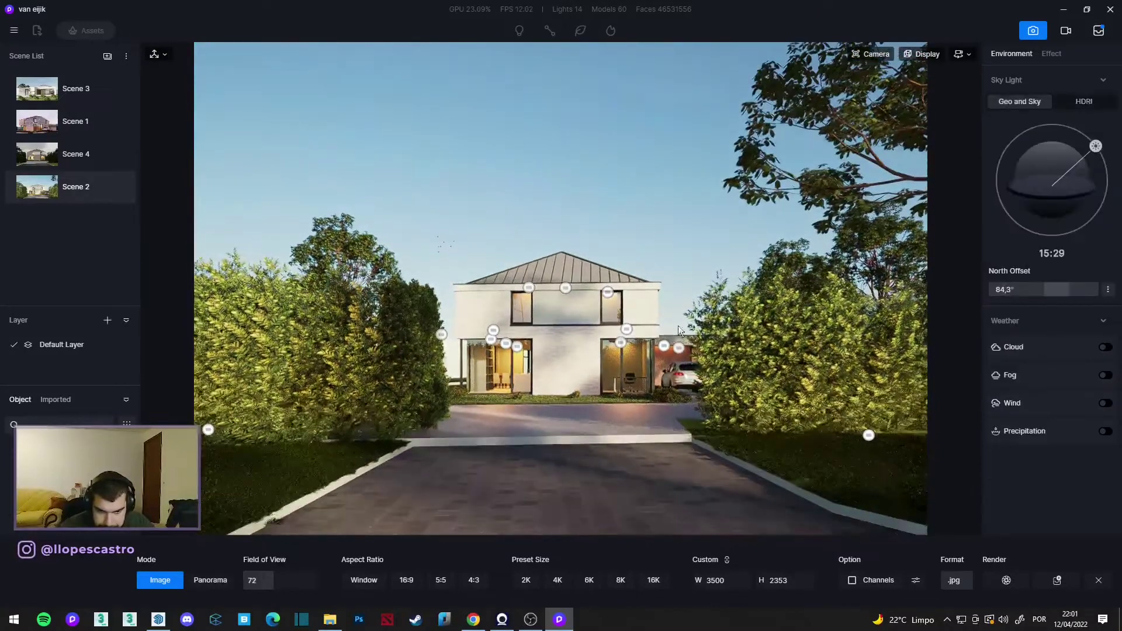
Delete and restore the right porch light repeatedly to compare the lighting.
{"action": "left_click", "coordinate": [666, 347]}
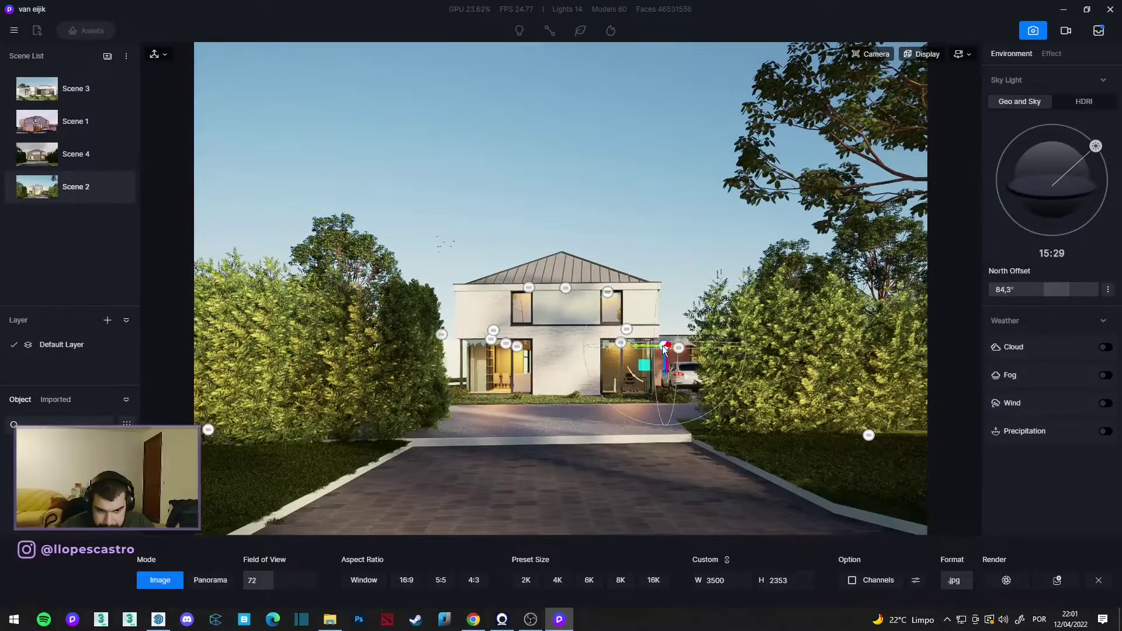
{"action": "key", "text": "Escape"}
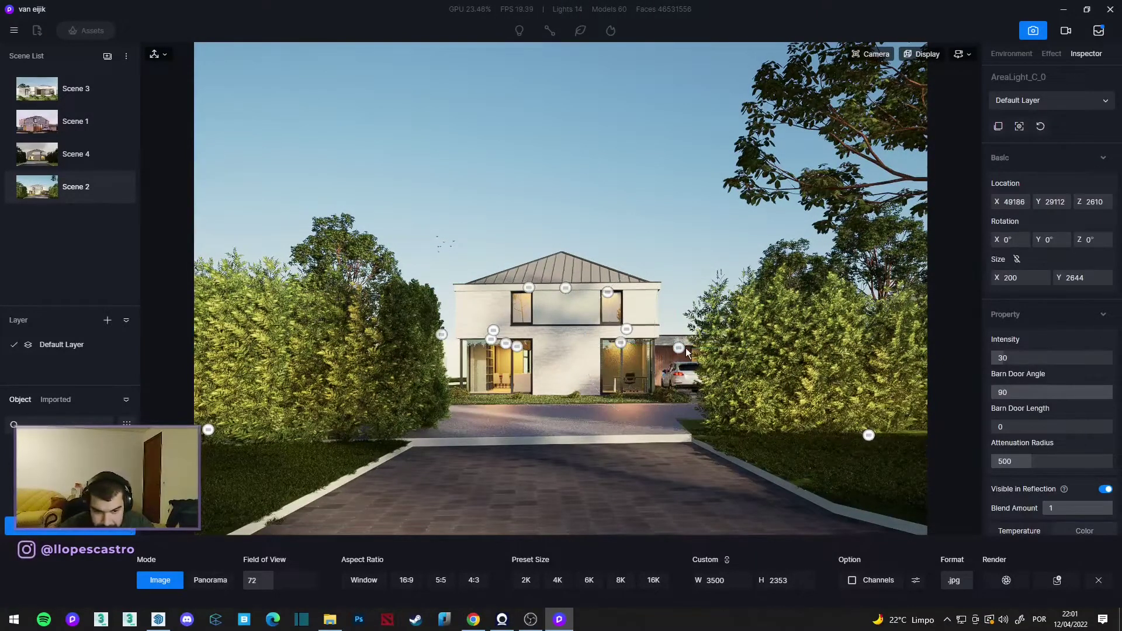
{"action": "left_click", "coordinate": [680, 348]}
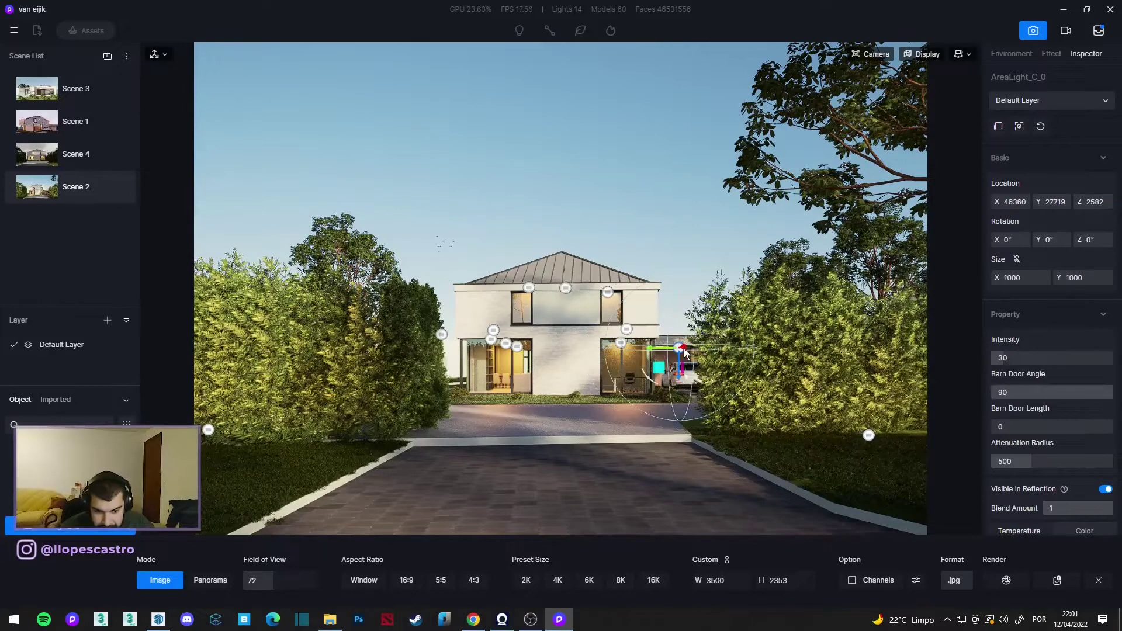
{"action": "left_click", "coordinate": [507, 345]}
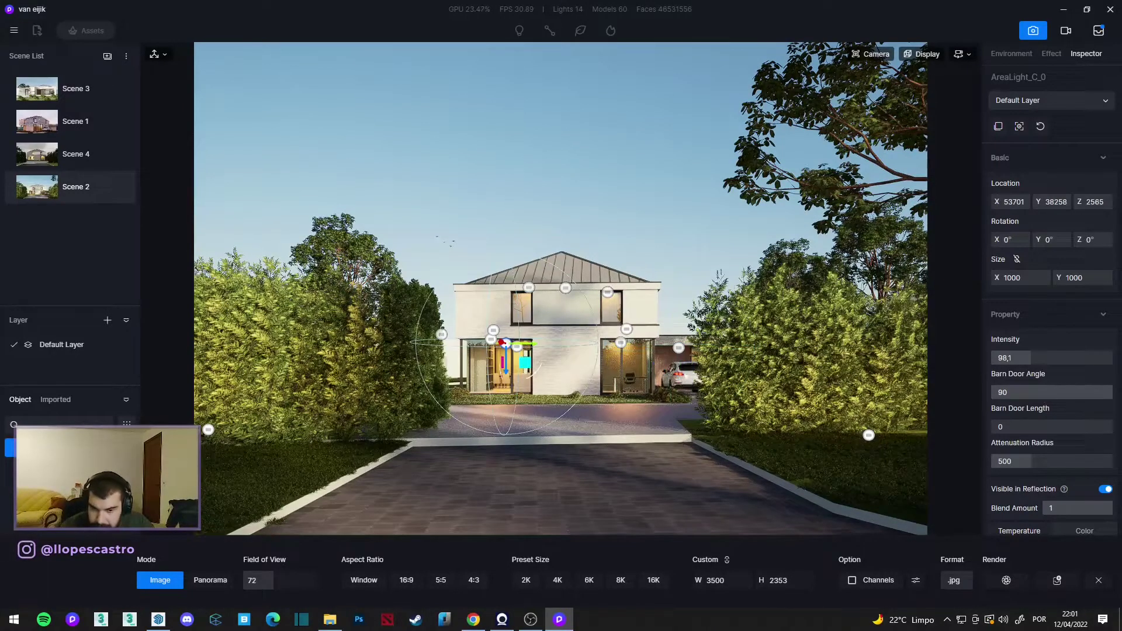
{"action": "key", "text": "Escape"}
{"action": "key", "text": "Delete"}
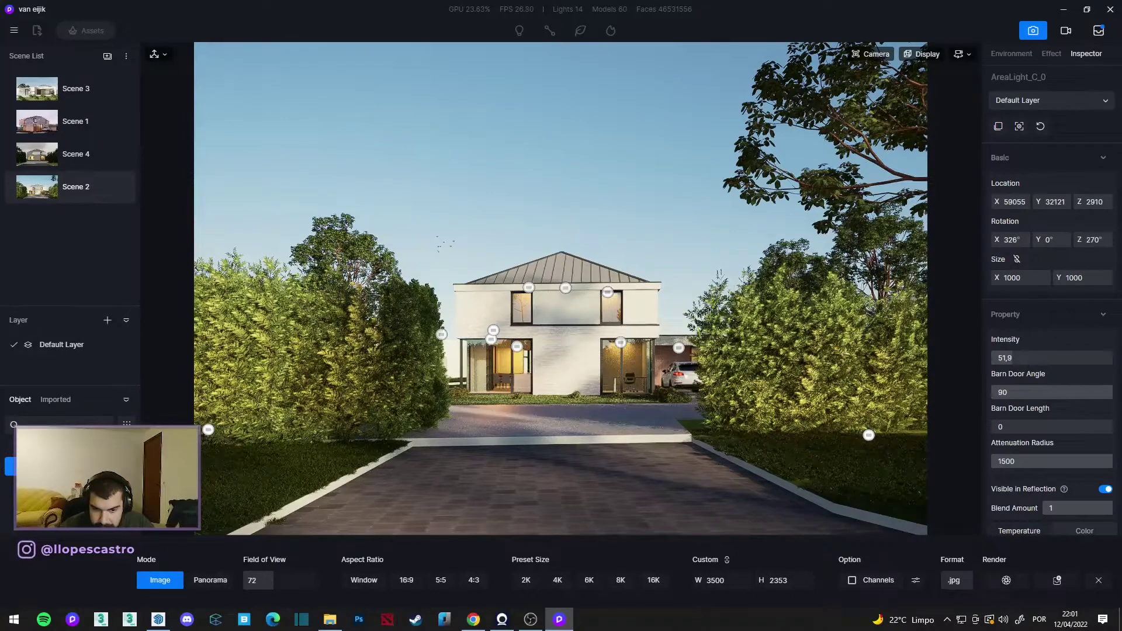
{"action": "key", "text": "ctrl+z"}
{"action": "key", "text": "Delete"}
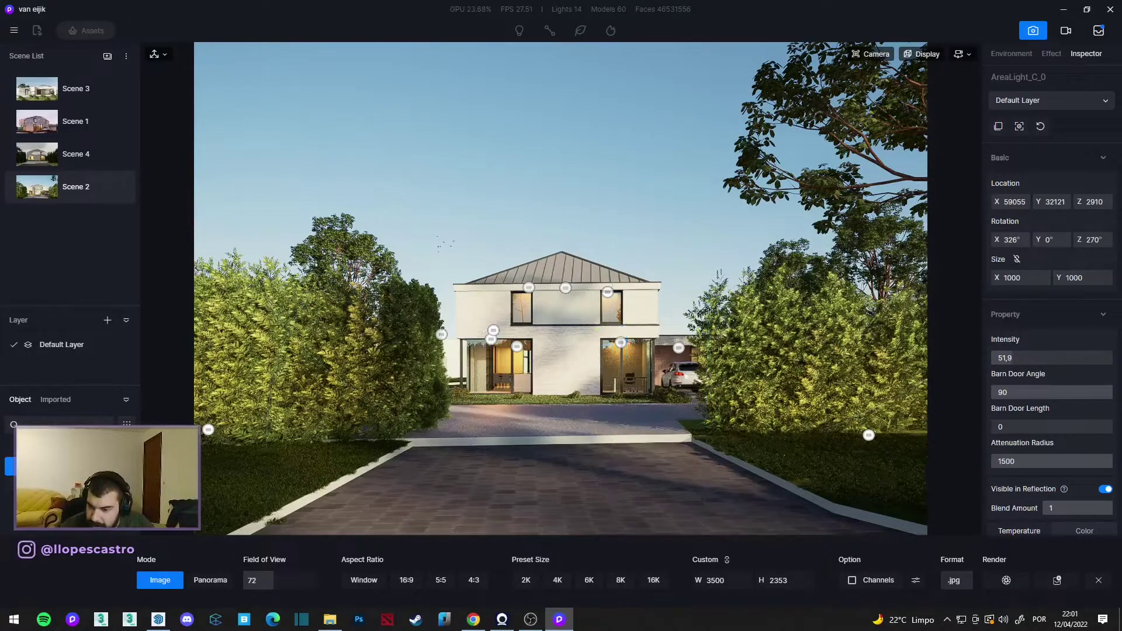
{"action": "key", "text": "ctrl+z"}
{"action": "key", "text": "Delete"}
{"action": "key", "text": "Delete"}
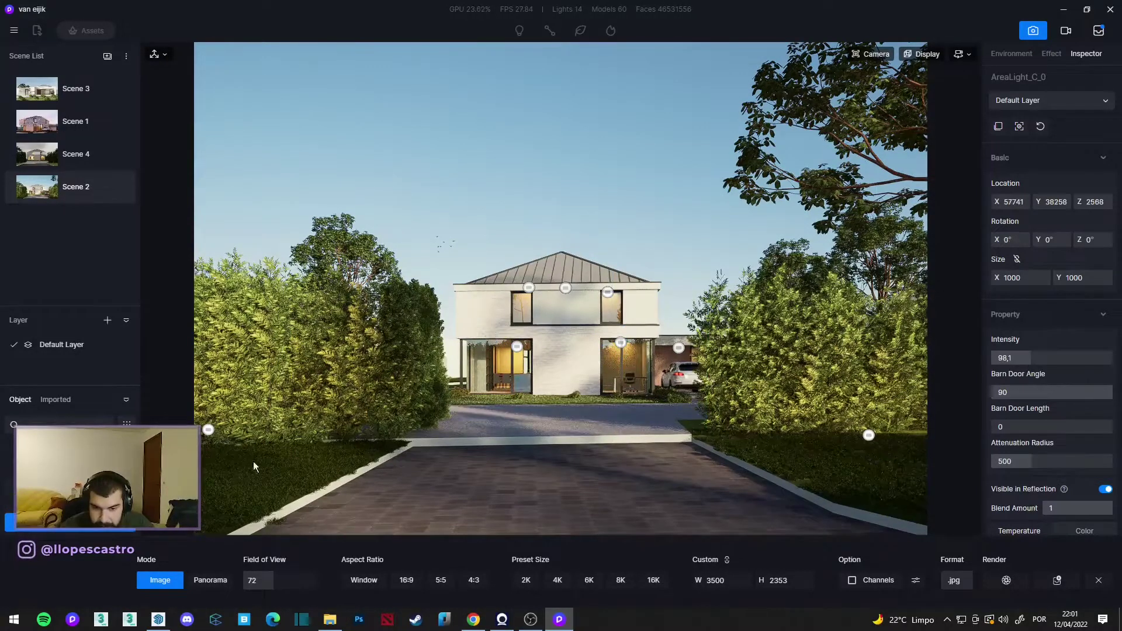
Delete and restore the left porch light, then add the front view to the render queue.
{"action": "left_click", "coordinate": [524, 350]}
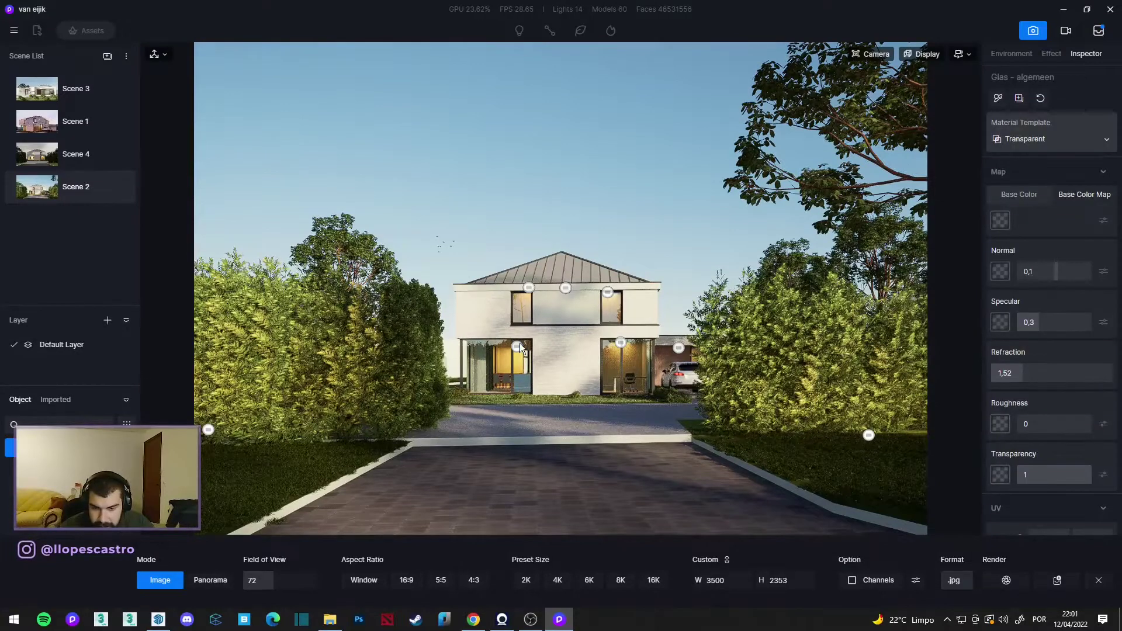
{"action": "left_click", "coordinate": [518, 347]}
{"action": "key", "text": "Delete"}
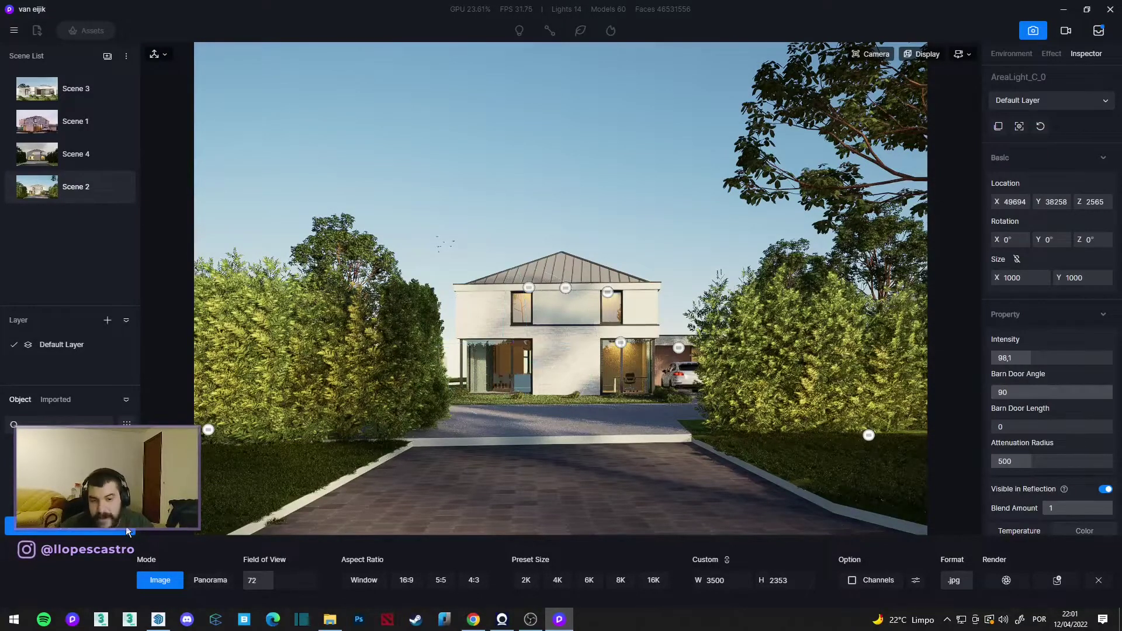
{"action": "key", "text": "ctrl+z"}
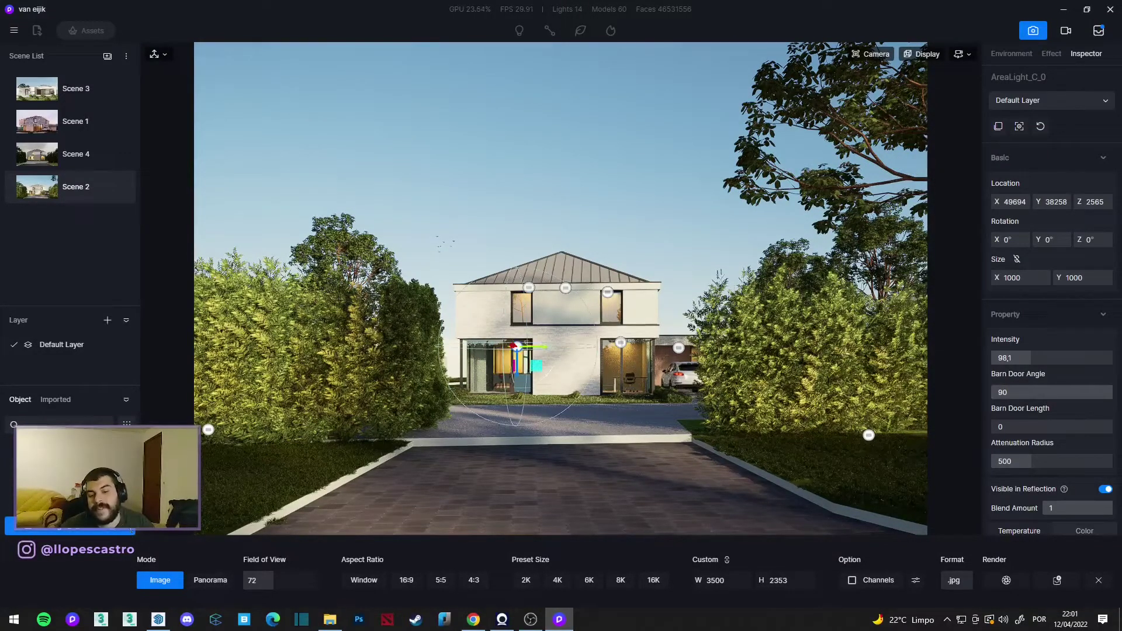
{"action": "left_click", "coordinate": [444, 506]}
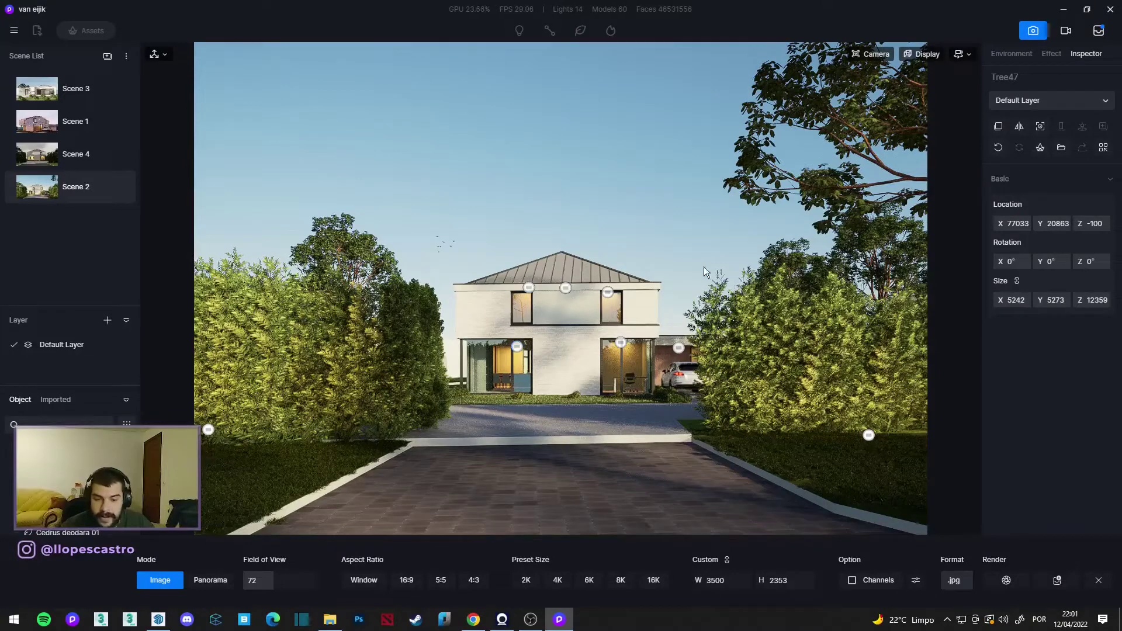
{"action": "key", "text": "Escape"}
Select all three queued renders, set their location to folder 27 under 05 - TRABALHOS, and render.
{"action": "left_click", "coordinate": [1058, 580]}
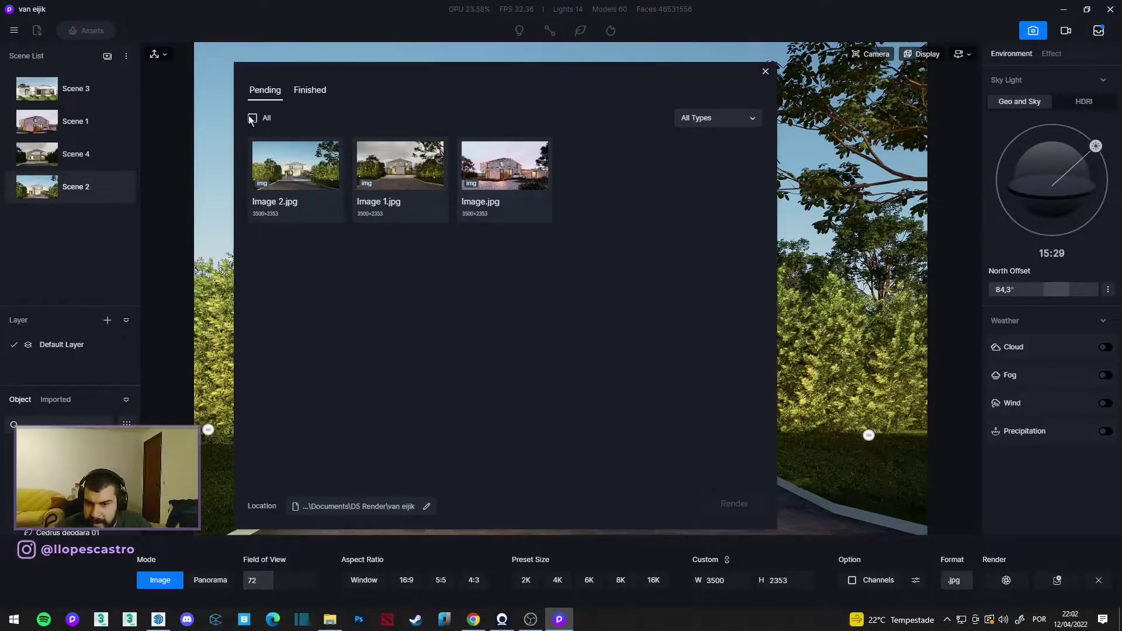
{"action": "left_click", "coordinate": [252, 118]}
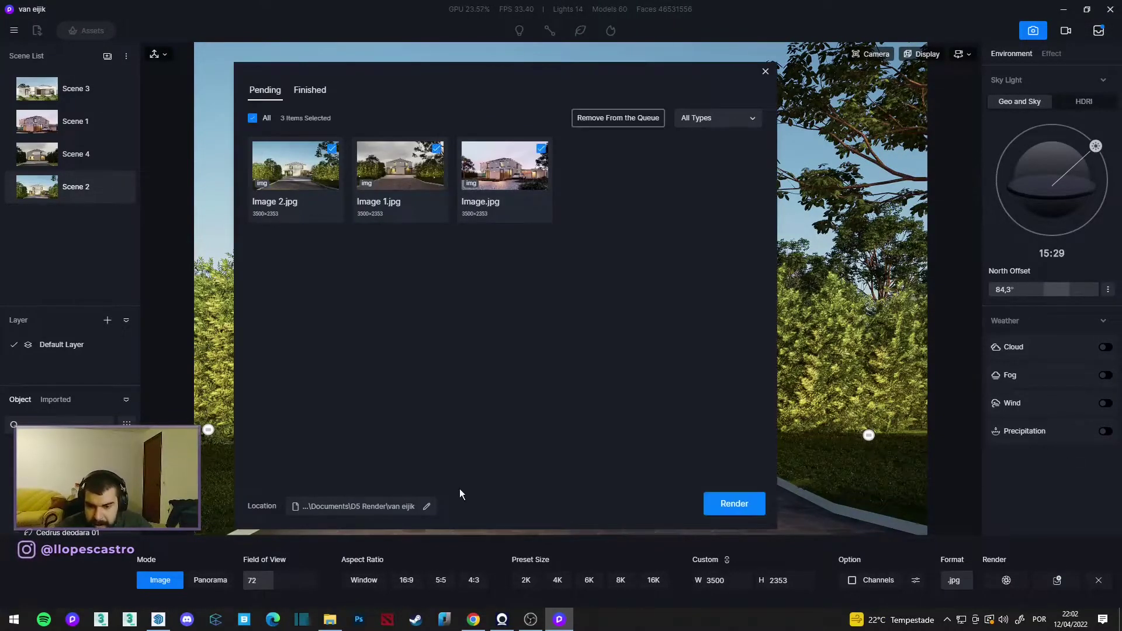
{"action": "left_click", "coordinate": [388, 506]}
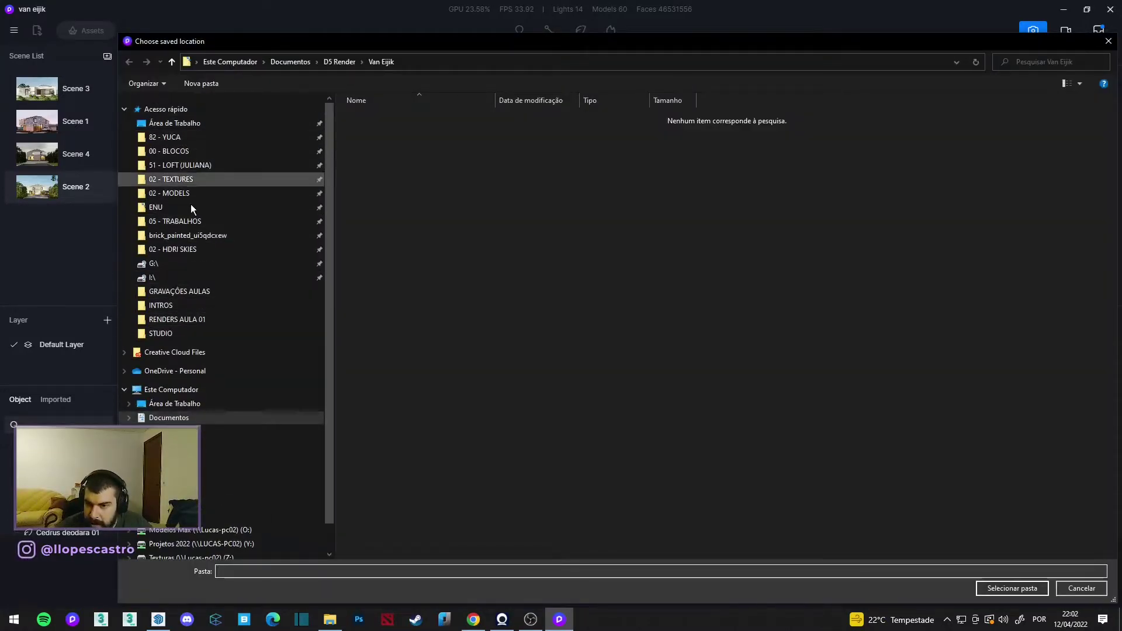
{"action": "left_click", "coordinate": [204, 223]}
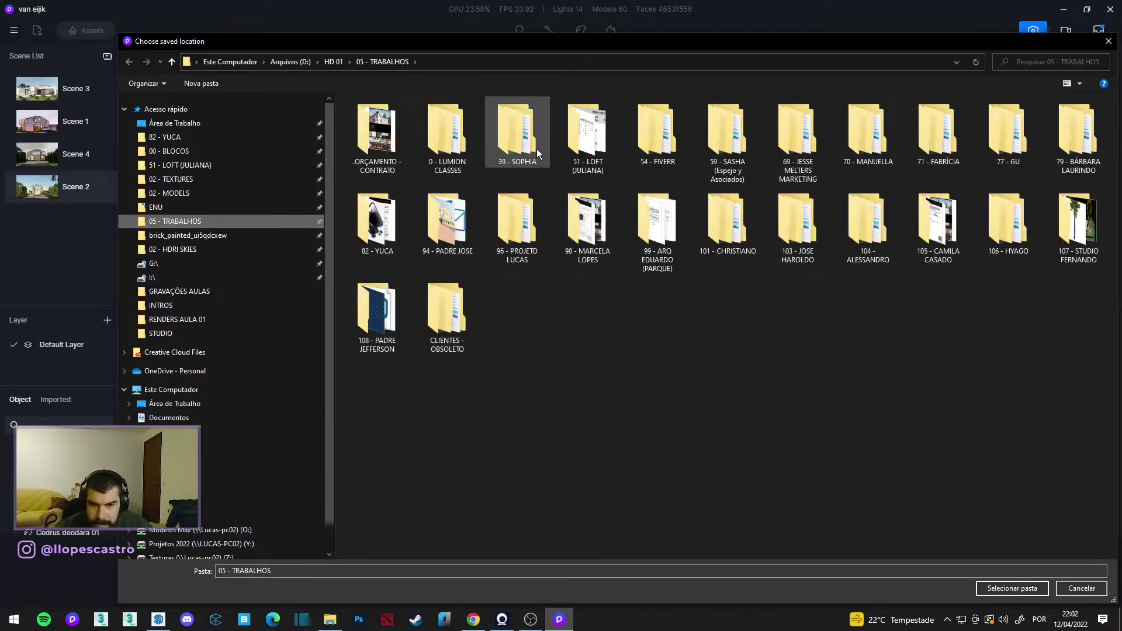
{"action": "left_click", "coordinate": [818, 143]}
{"action": "double_click", "coordinate": [818, 143]}
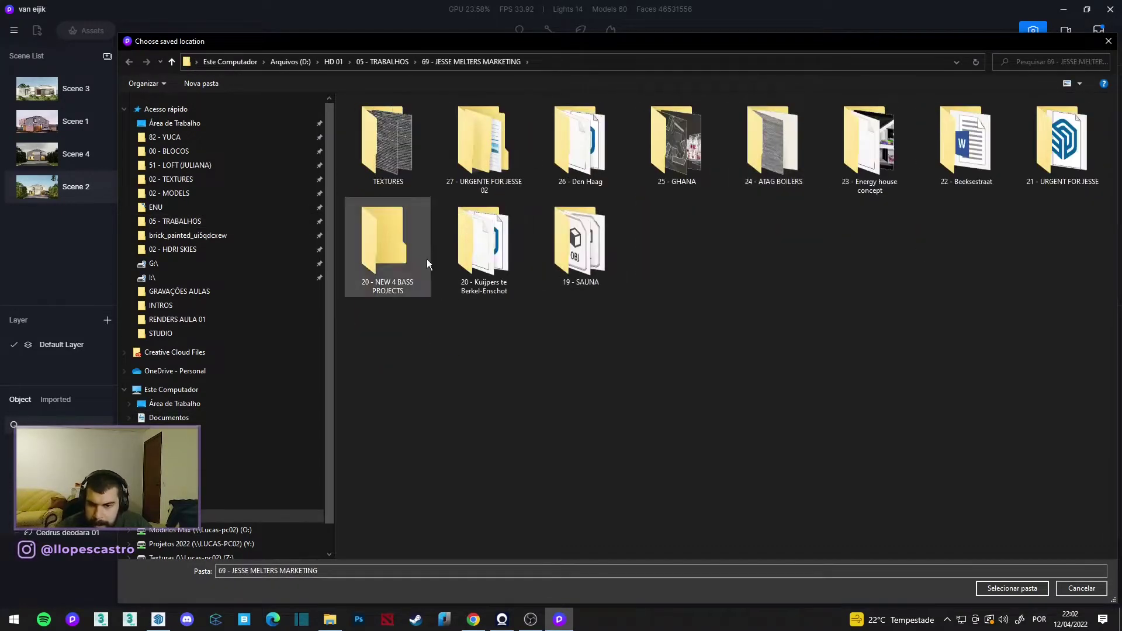
{"action": "left_click", "coordinate": [403, 257]}
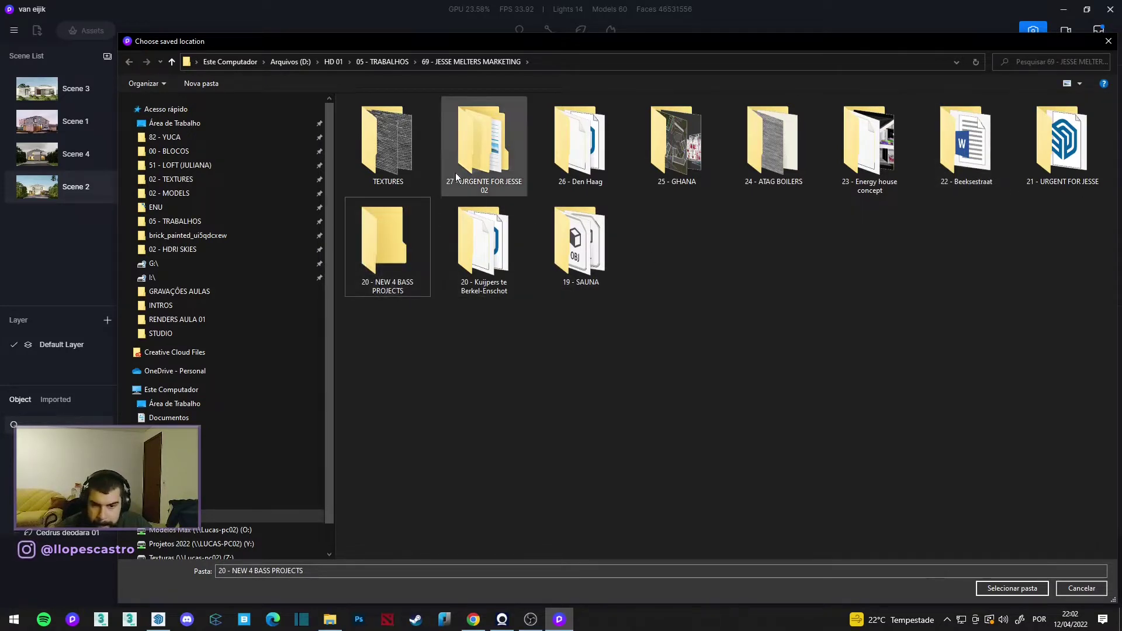
{"action": "double_click", "coordinate": [484, 149]}
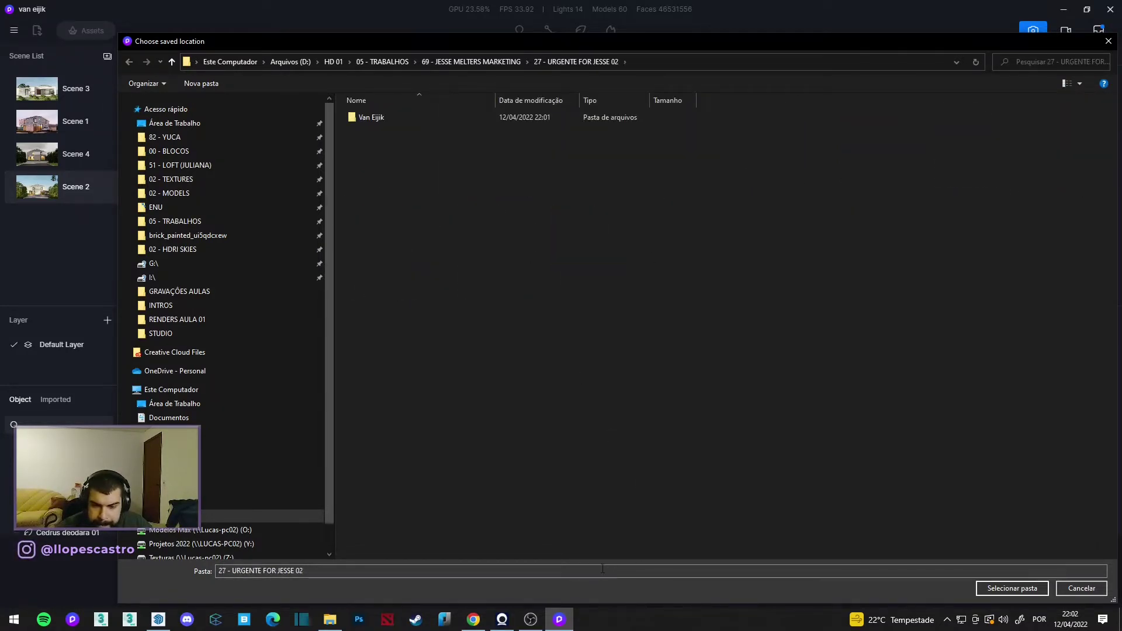
{"action": "left_click", "coordinate": [1004, 588]}
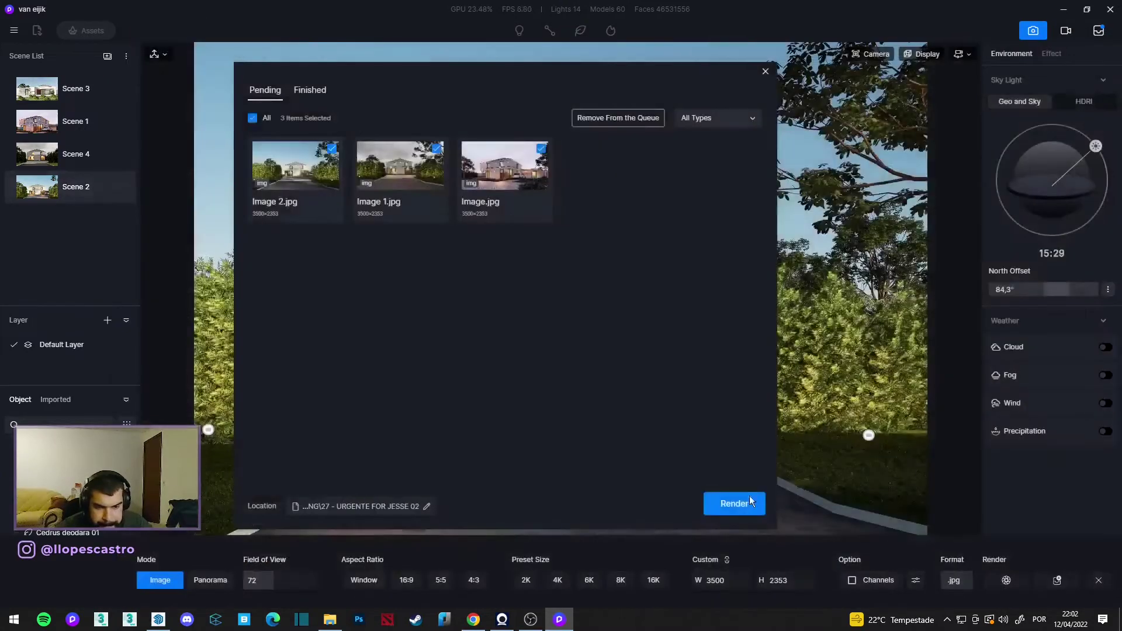
{"action": "left_click", "coordinate": [749, 501]}
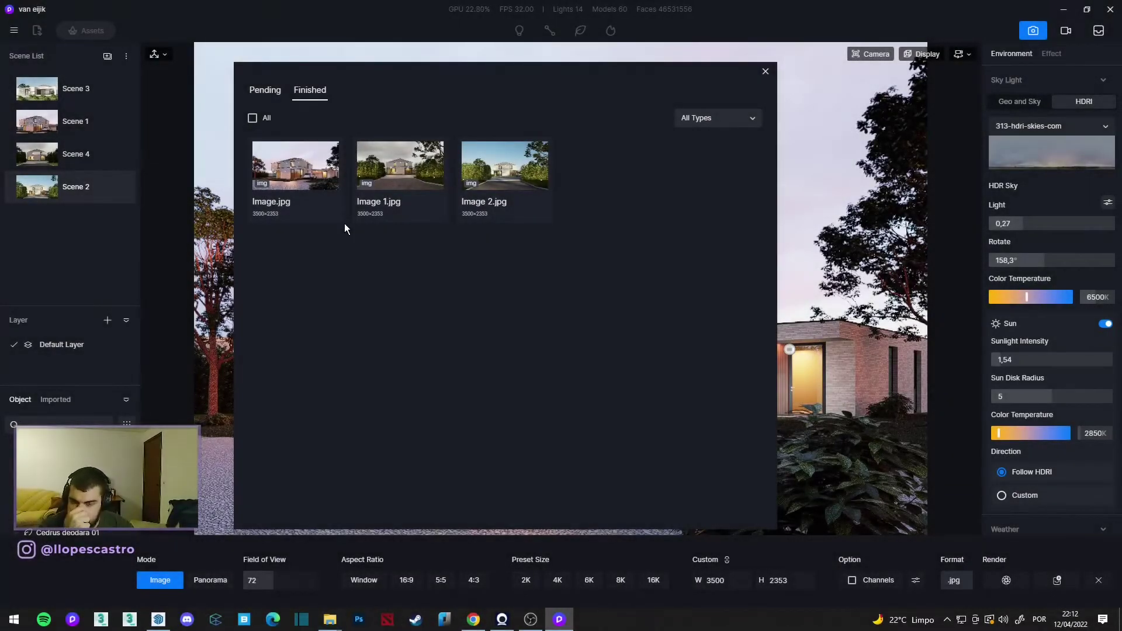
Open the Image.jpg render's file location and view D5_Image 1 in Photos.
{"action": "left_click_drag", "start_coordinate": [482, 77], "coordinate": [541, 47]}
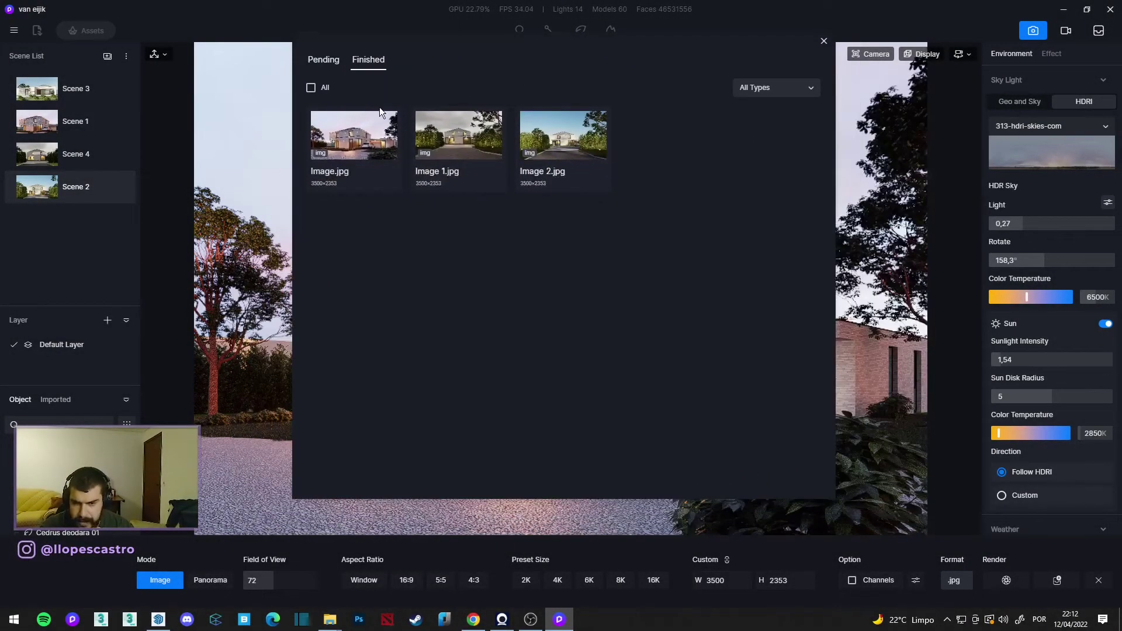
{"action": "right_click", "coordinate": [372, 128]}
{"action": "left_click", "coordinate": [395, 137]}
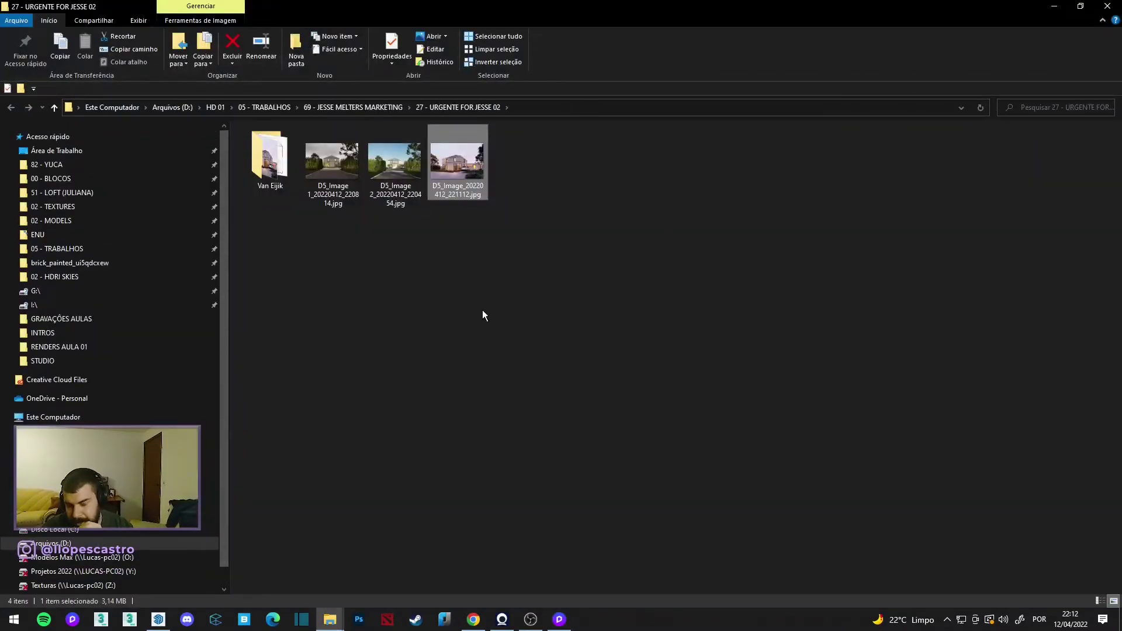
{"action": "double_click", "coordinate": [336, 184]}
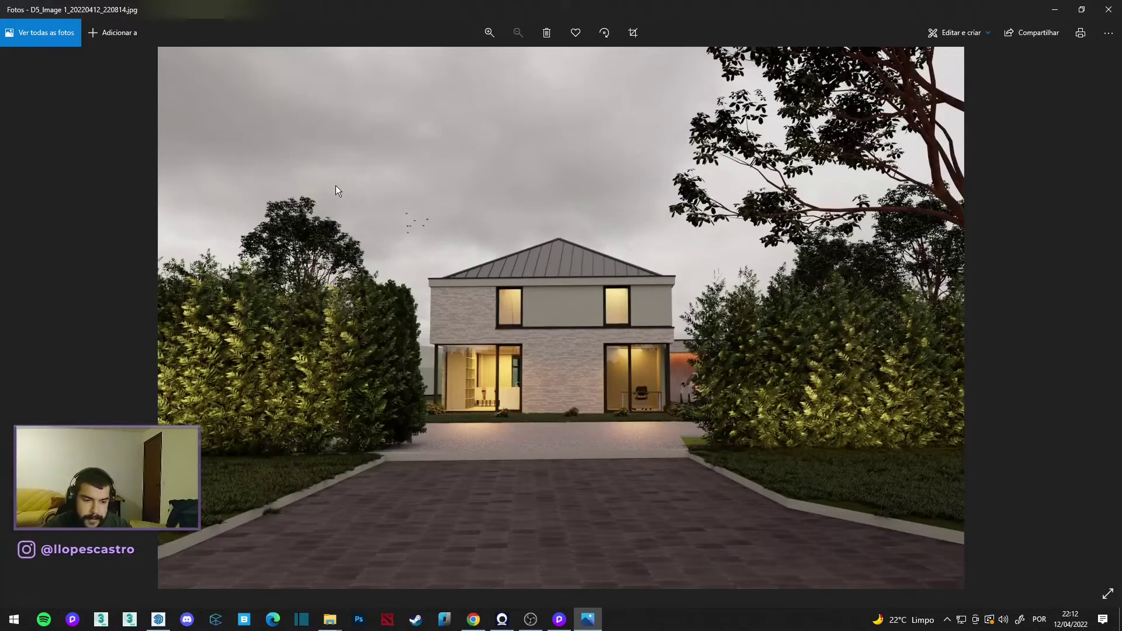
Flip back and forth between the renders, ending on D5_Image_20220412_221112.
{"action": "key", "text": "Right"}
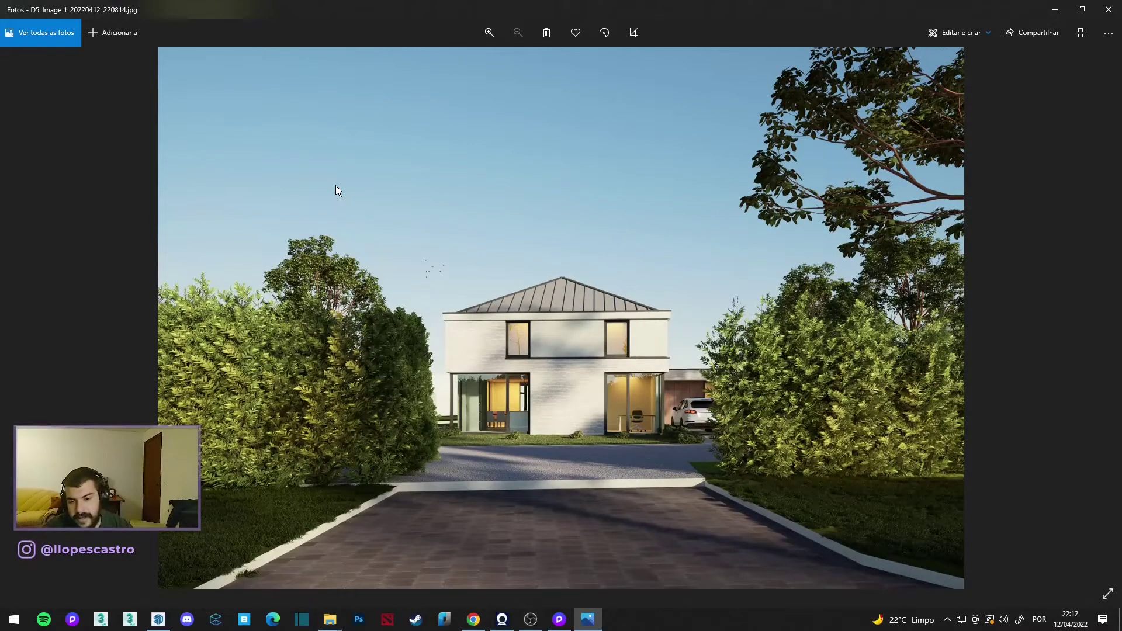
{"action": "key", "text": "Left"}
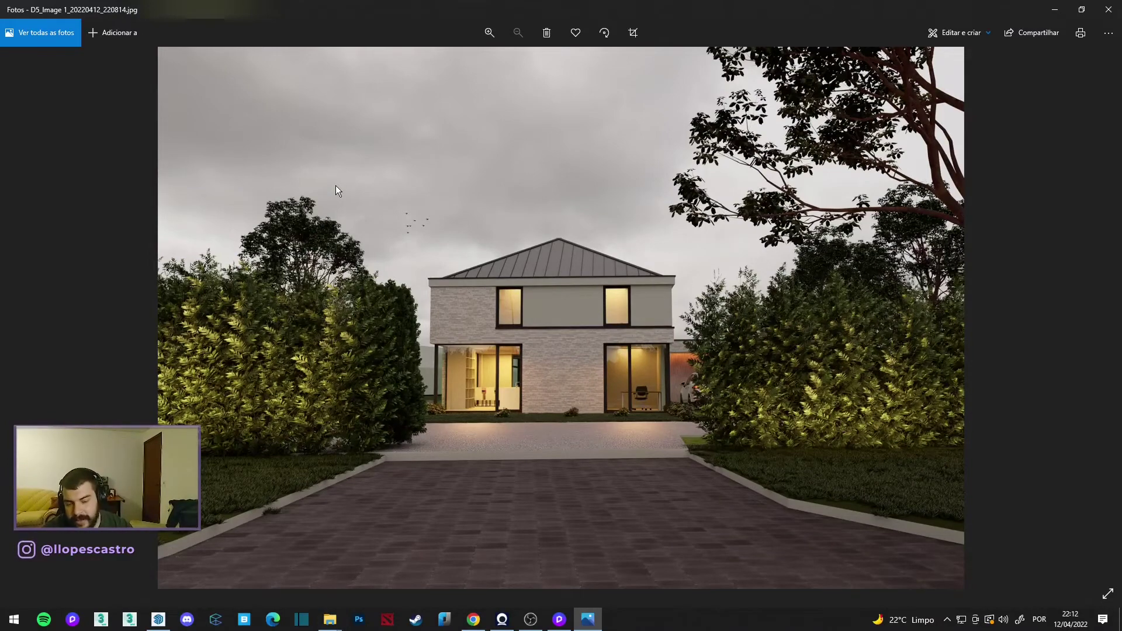
{"action": "key", "text": "Right"}
{"action": "key", "text": "Left"}
{"action": "key", "text": "Right"}
{"action": "key", "text": "Left"}
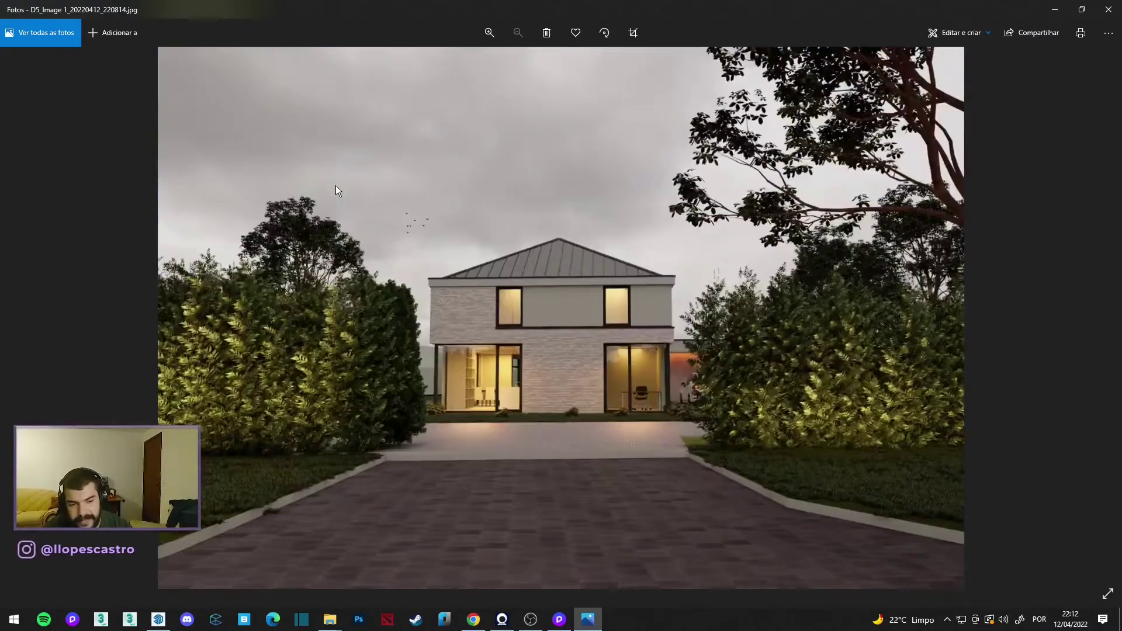
{"action": "key", "text": "Right"}
{"action": "key", "text": "Right"}
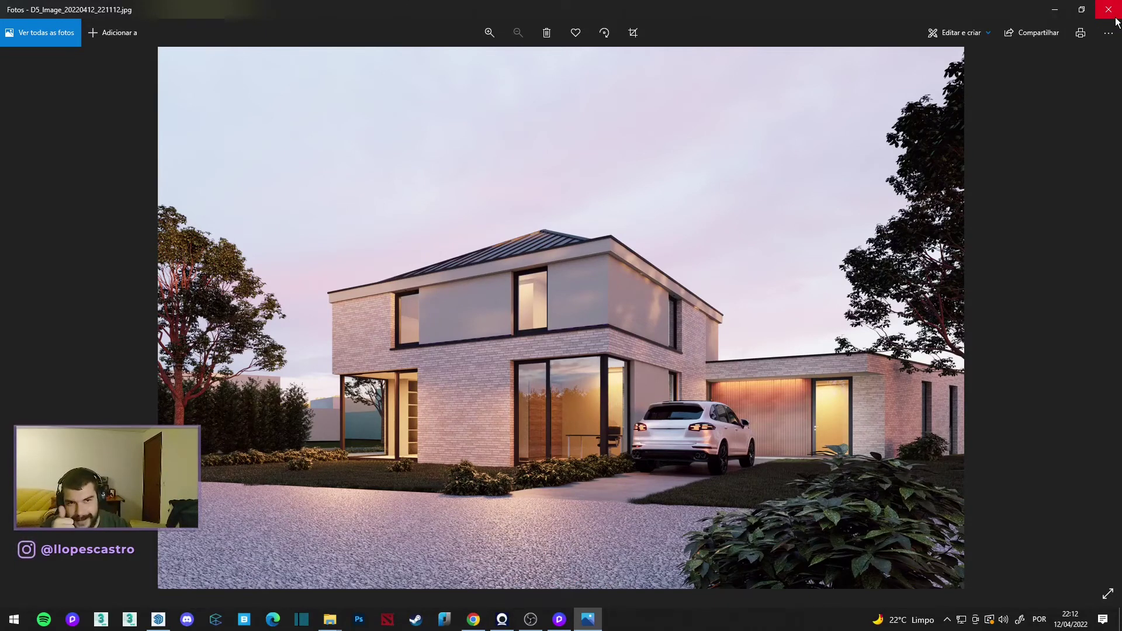
Close Photos and bring the OBS Studio window to the front.
{"action": "left_click", "coordinate": [1108, 9]}
{"action": "left_click", "coordinate": [531, 619]}
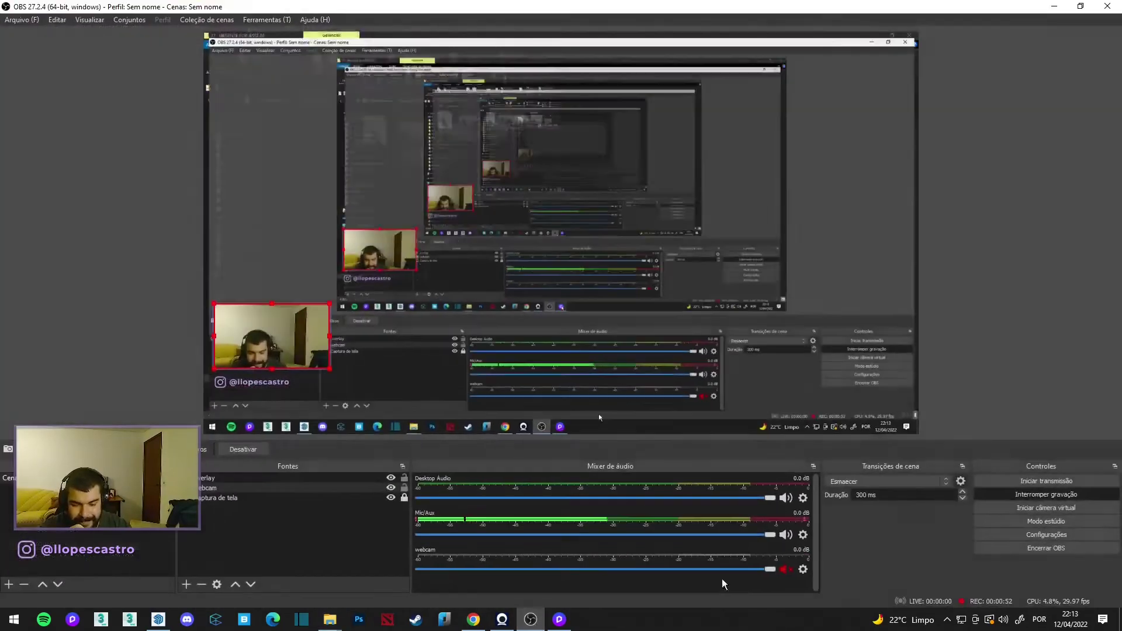